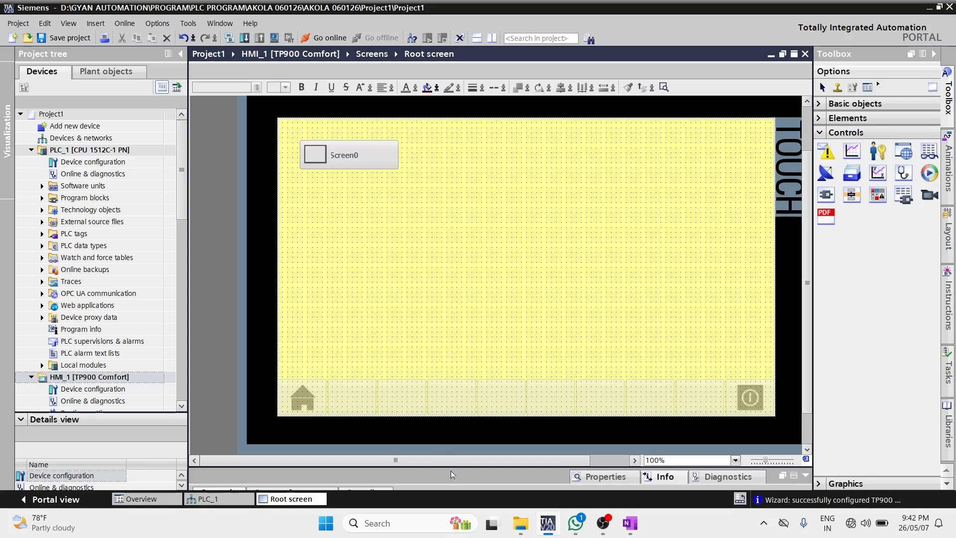
- Adjust the inspector pane's height, widen the toolbox and expand its Elements group
{"action": "left_click_drag", "start_coordinate": [449, 470], "coordinate": [458, 281]}
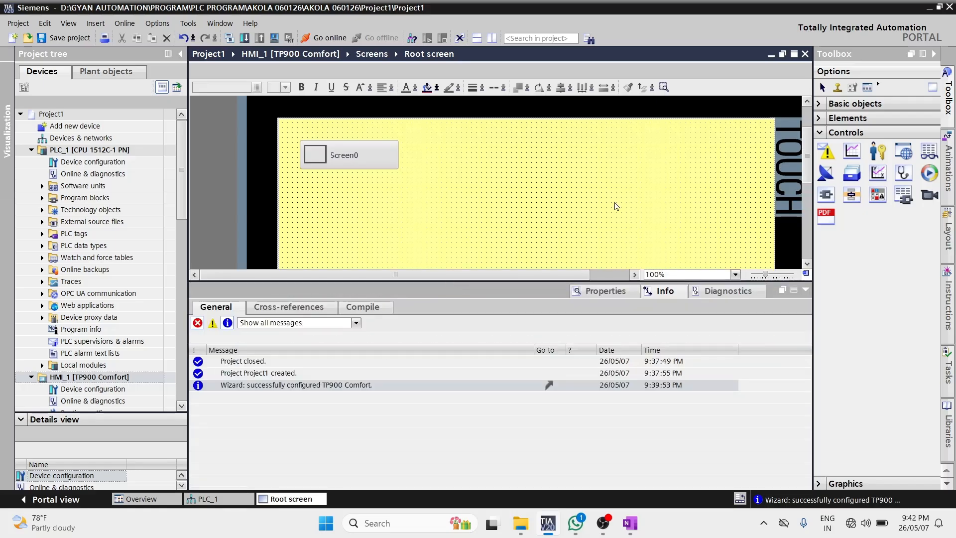
{"action": "scroll", "coordinate": [617, 206], "scroll_direction": "down", "scroll_amount": 3}
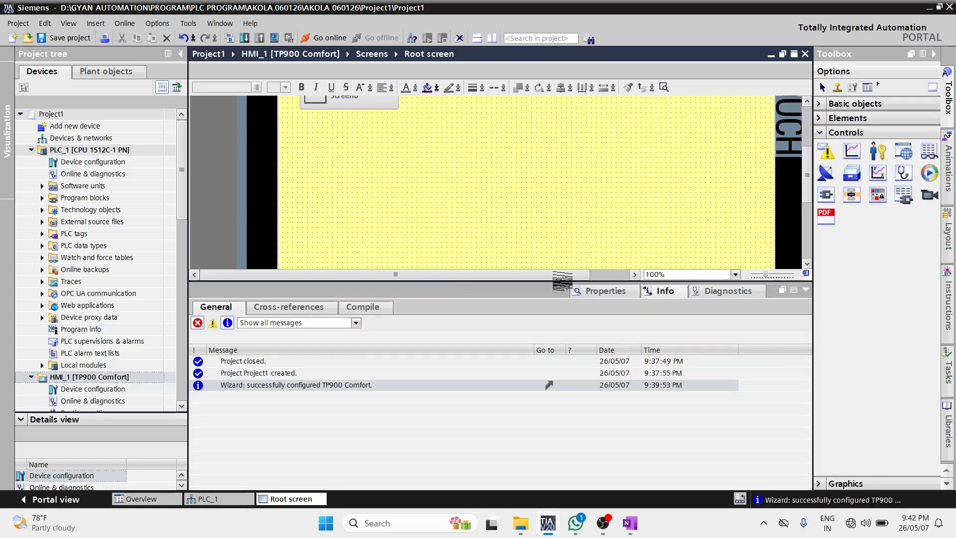
{"action": "left_click_drag", "start_coordinate": [563, 282], "coordinate": [572, 429]}
{"action": "scroll", "coordinate": [641, 306], "scroll_direction": "up", "scroll_amount": 3}
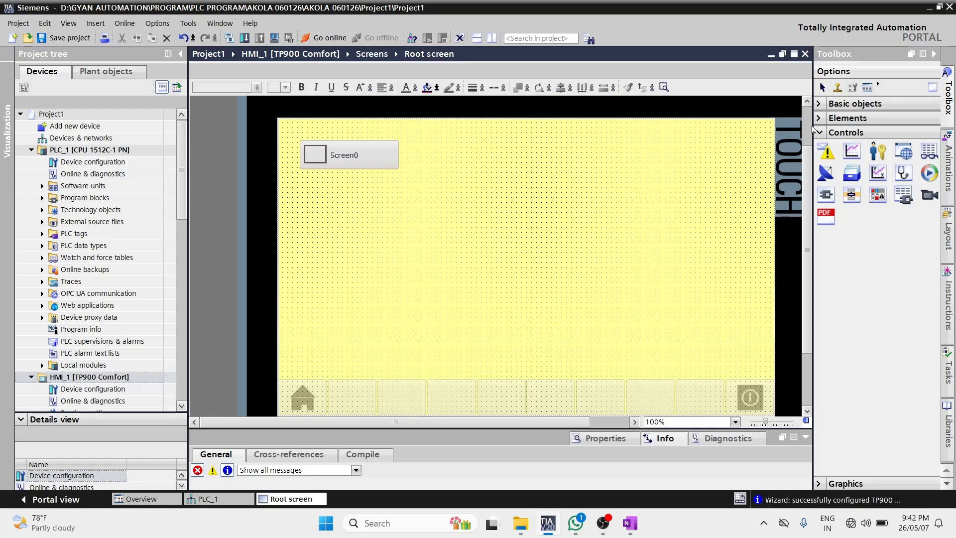
{"action": "left_click_drag", "start_coordinate": [812, 125], "coordinate": [773, 124]}
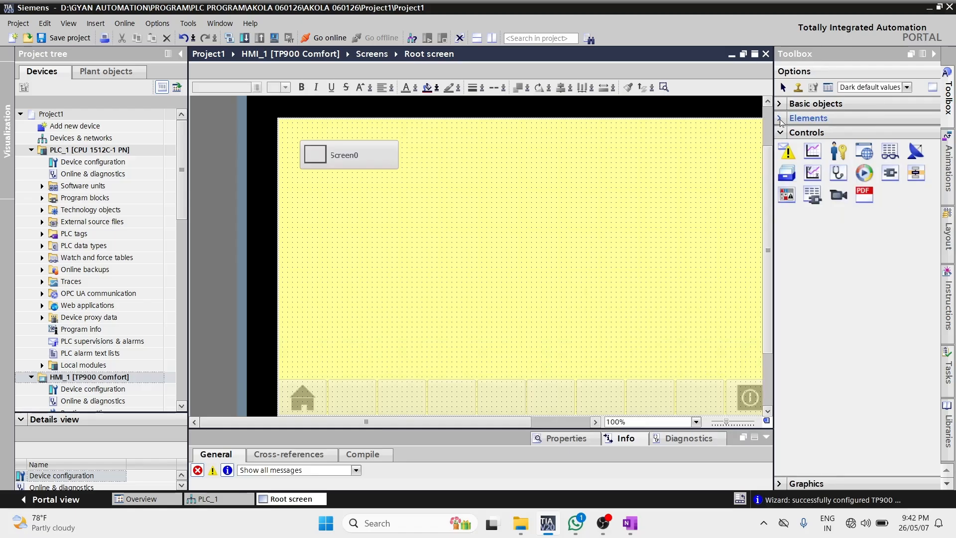
{"action": "left_click", "coordinate": [780, 118]}
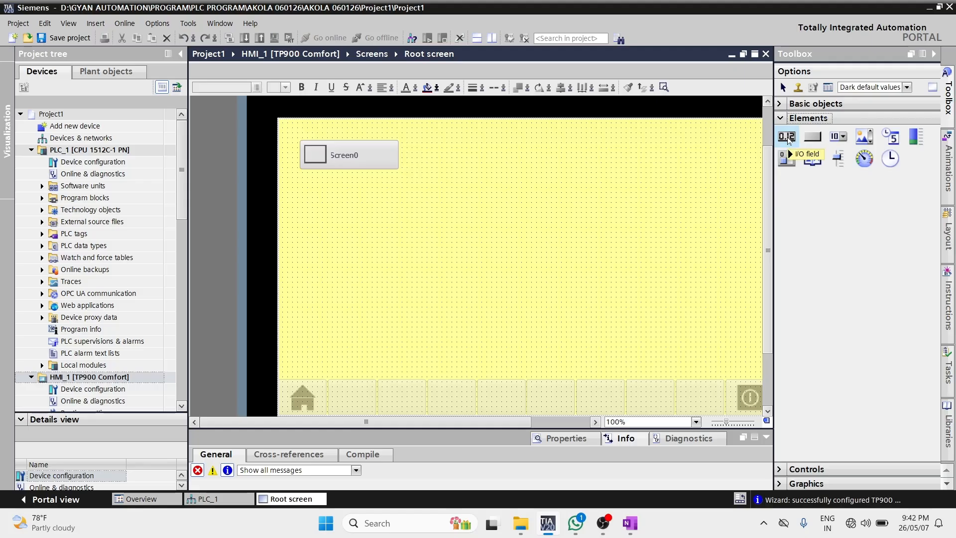
- Try an I/O field in the middle of the root screen and delete it
{"action": "left_click_drag", "start_coordinate": [788, 139], "coordinate": [464, 246]}
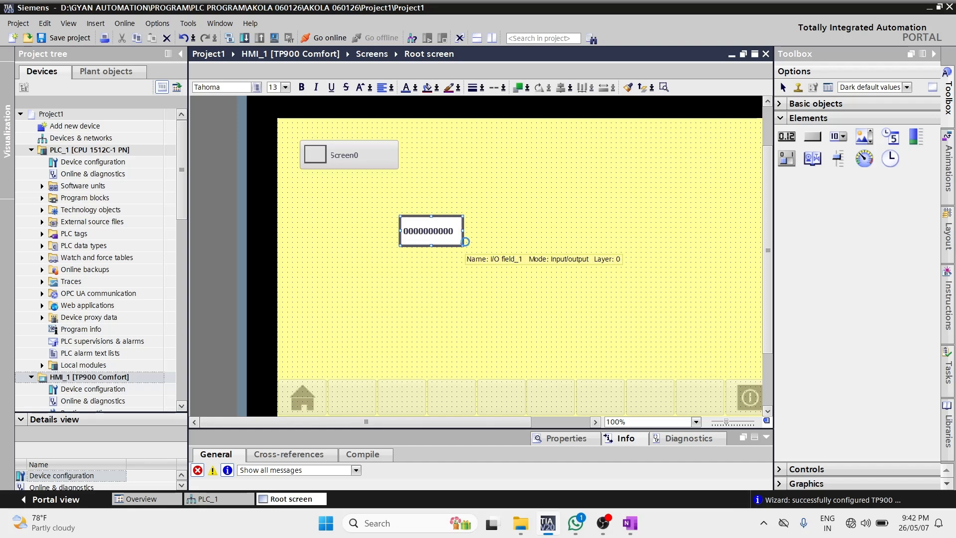
{"action": "key", "text": "Delete"}
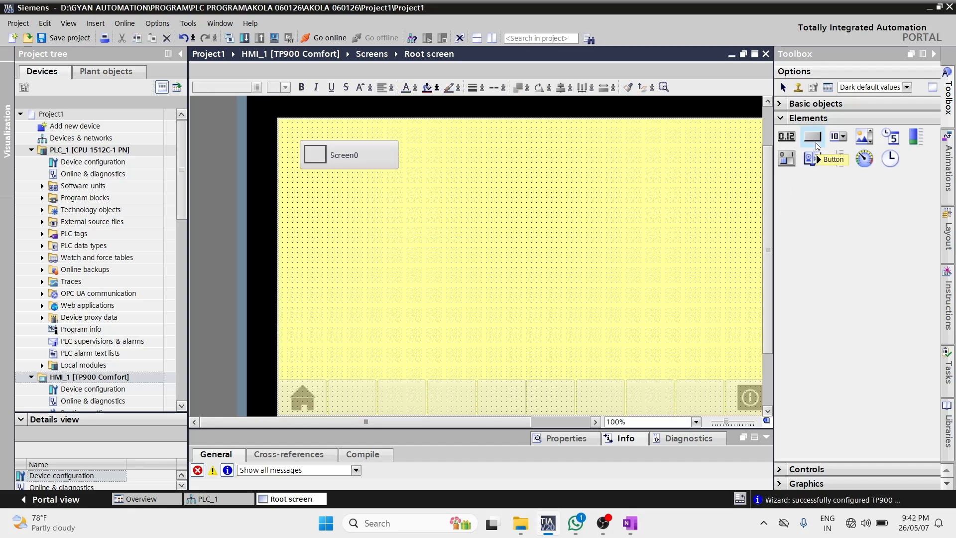
- Place a button in the middle of the root screen and label it START
{"action": "left_click_drag", "start_coordinate": [816, 146], "coordinate": [493, 249]}
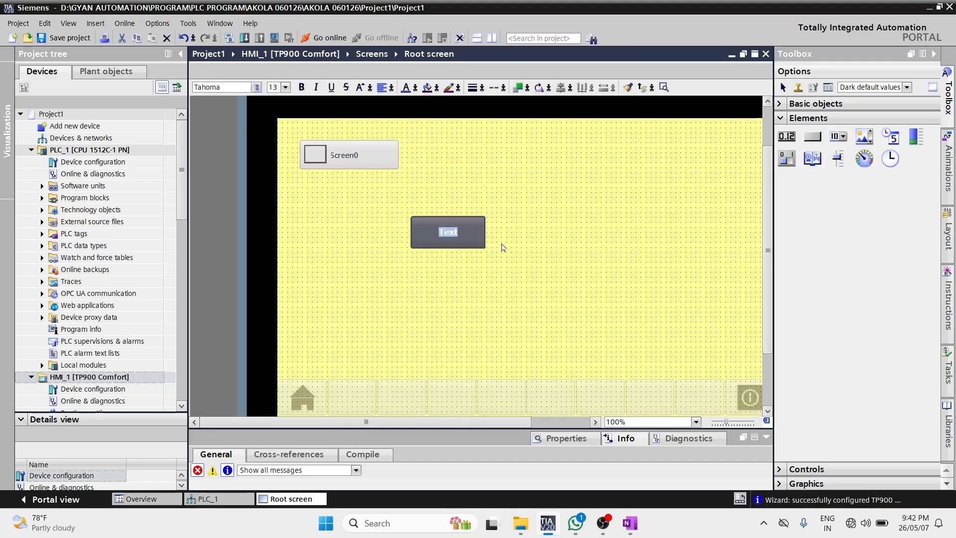
{"action": "left_click", "coordinate": [475, 235]}
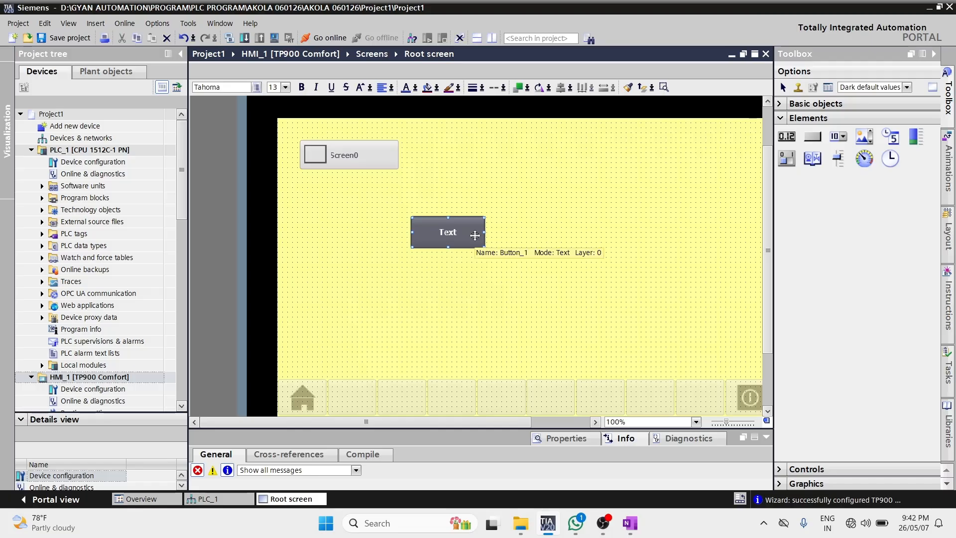
{"action": "double_click", "coordinate": [474, 235]}
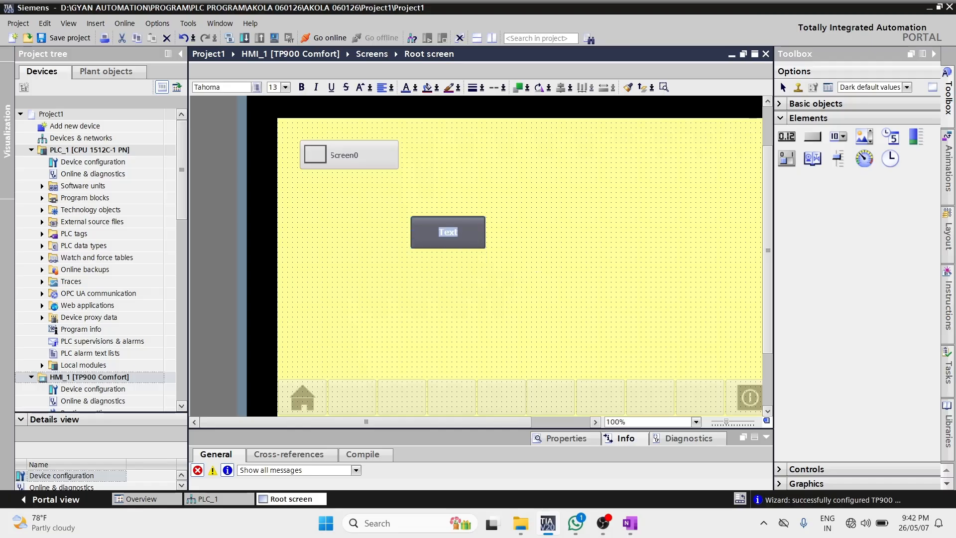
{"action": "key", "text": "BackSpace"}
{"action": "type", "text": "START"}
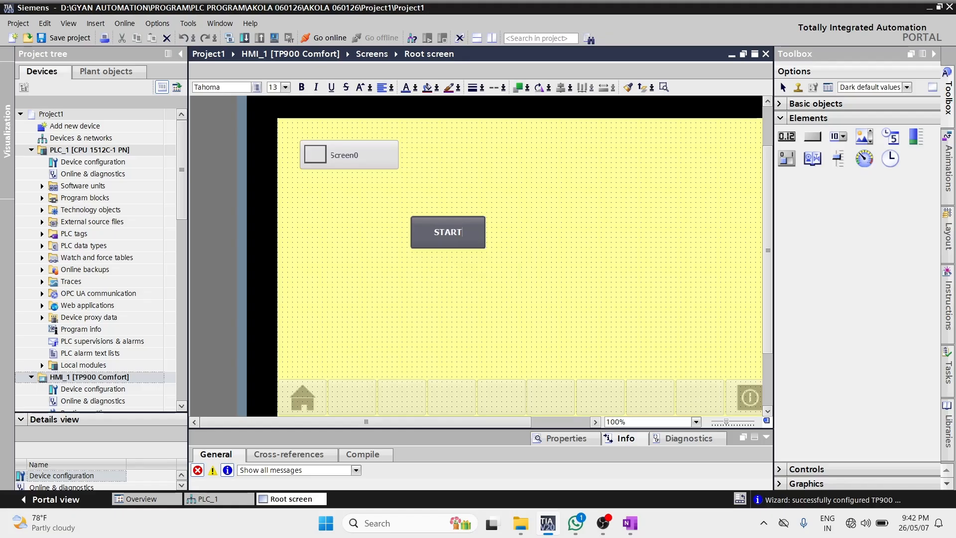
{"action": "left_click", "coordinate": [482, 247]}
- Show the START button's properties in an enlarged inspector pane
{"action": "left_click_drag", "start_coordinate": [488, 431], "coordinate": [487, 277]}
{"action": "scroll", "coordinate": [501, 233], "scroll_direction": "down", "scroll_amount": 1}
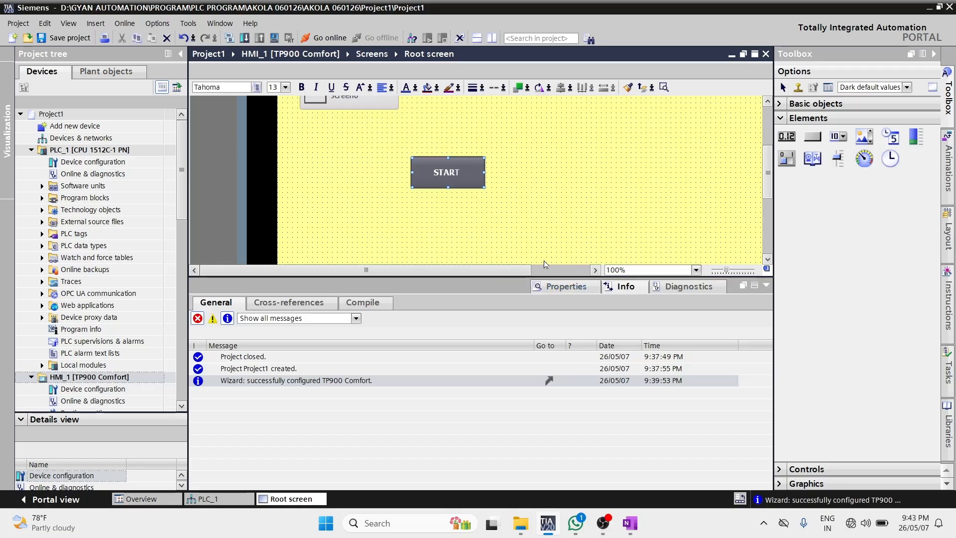
{"action": "left_click", "coordinate": [562, 286]}
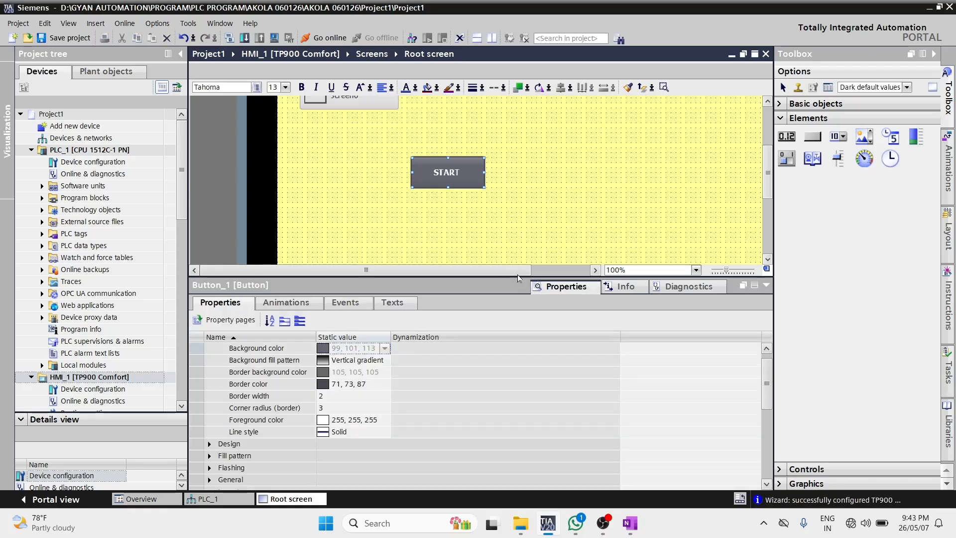
{"action": "left_click_drag", "start_coordinate": [517, 276], "coordinate": [508, 252]}
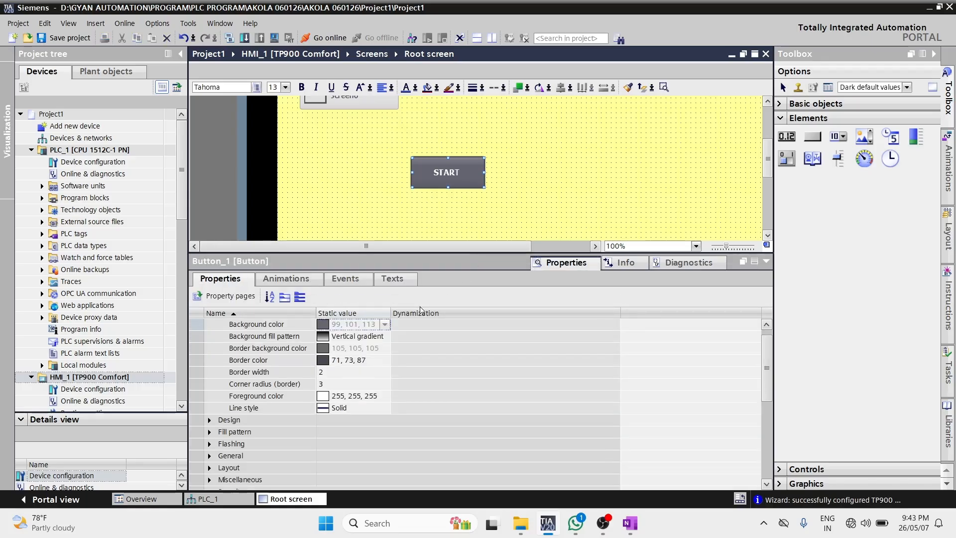
- Set the START button's background fill pattern to Solid and its background color to red (255, 0, 0)
{"action": "left_click", "coordinate": [381, 339]}
{"action": "left_click", "coordinate": [384, 336]}
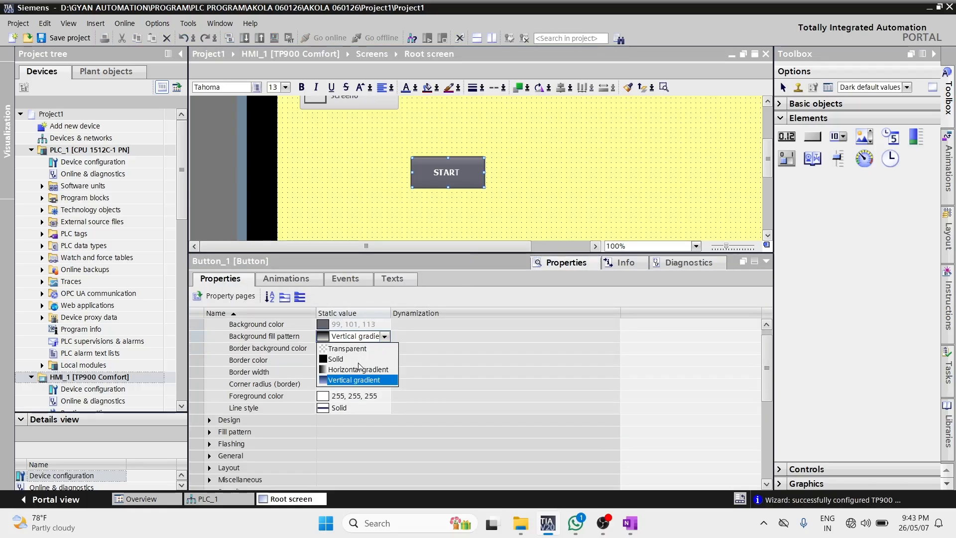
{"action": "key", "text": "Escape"}
{"action": "scroll", "coordinate": [368, 336], "scroll_direction": "up", "scroll_amount": 3}
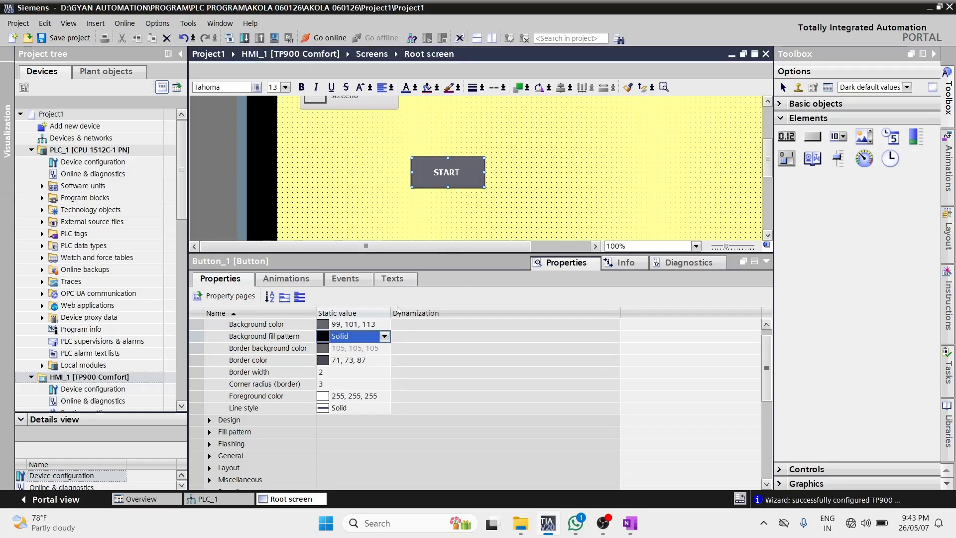
{"action": "left_click", "coordinate": [385, 326]}
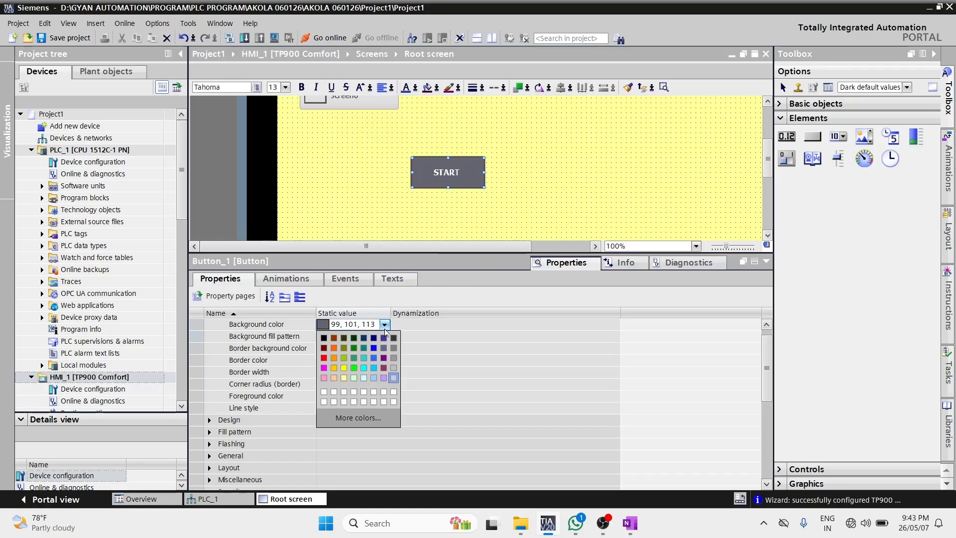
{"action": "left_click", "coordinate": [324, 357]}
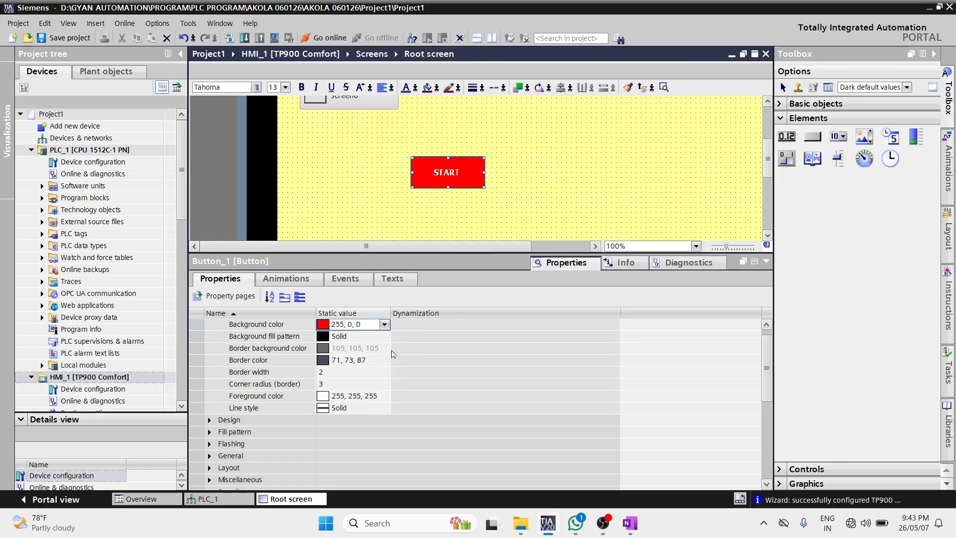
- Switch the START button's background fill pattern to Vertical gradient, and change it to Horizontal gradient
{"action": "left_click", "coordinate": [384, 337]}
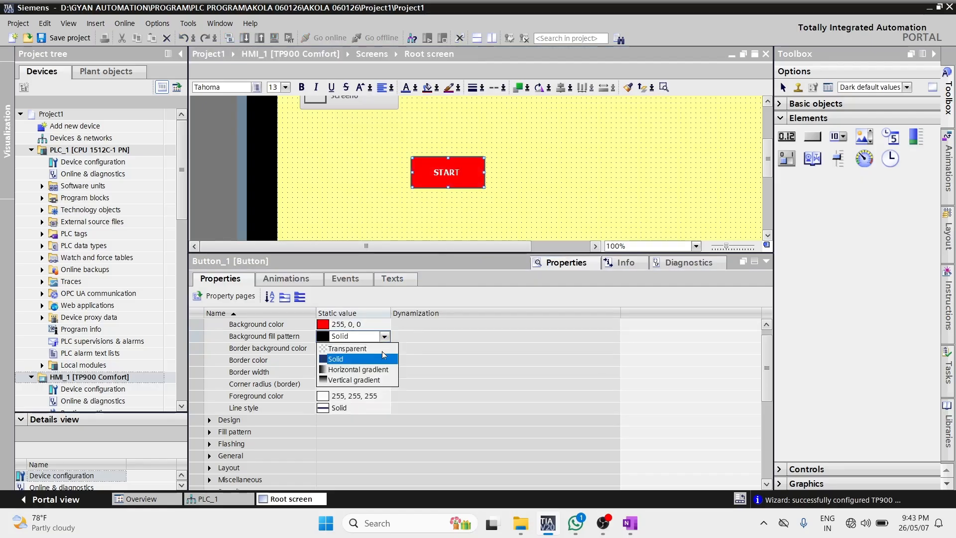
{"action": "left_click", "coordinate": [380, 381]}
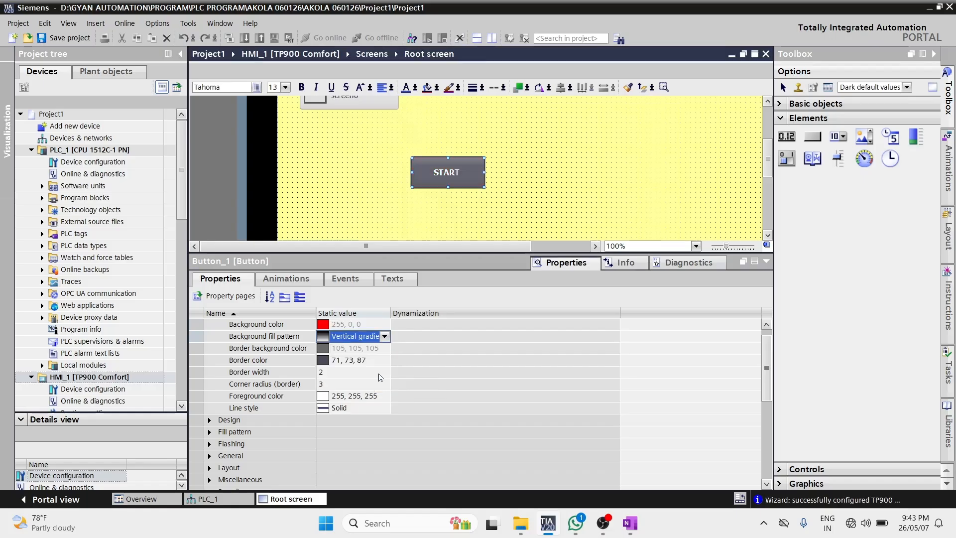
{"action": "left_click", "coordinate": [381, 348]}
{"action": "left_click", "coordinate": [382, 336]}
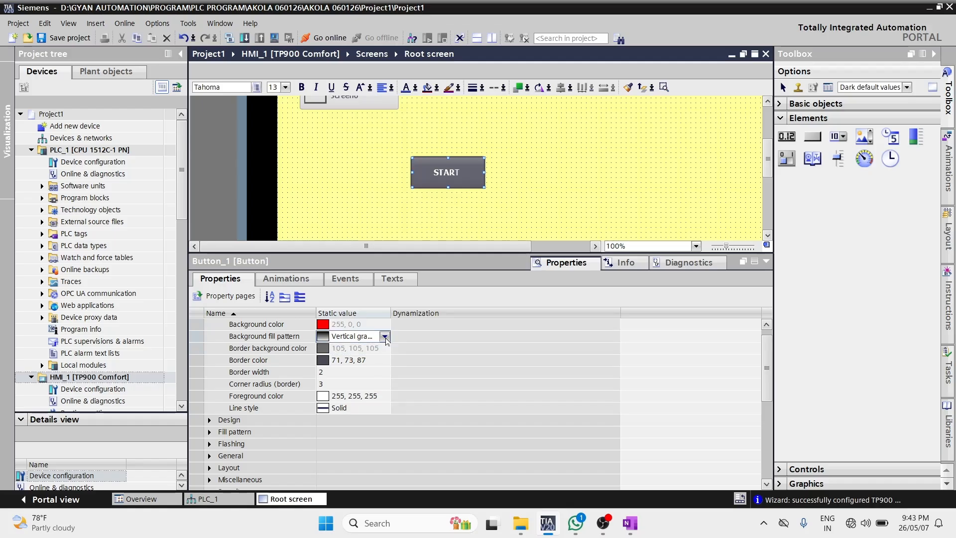
{"action": "left_click", "coordinate": [384, 337]}
{"action": "left_click", "coordinate": [364, 369]}
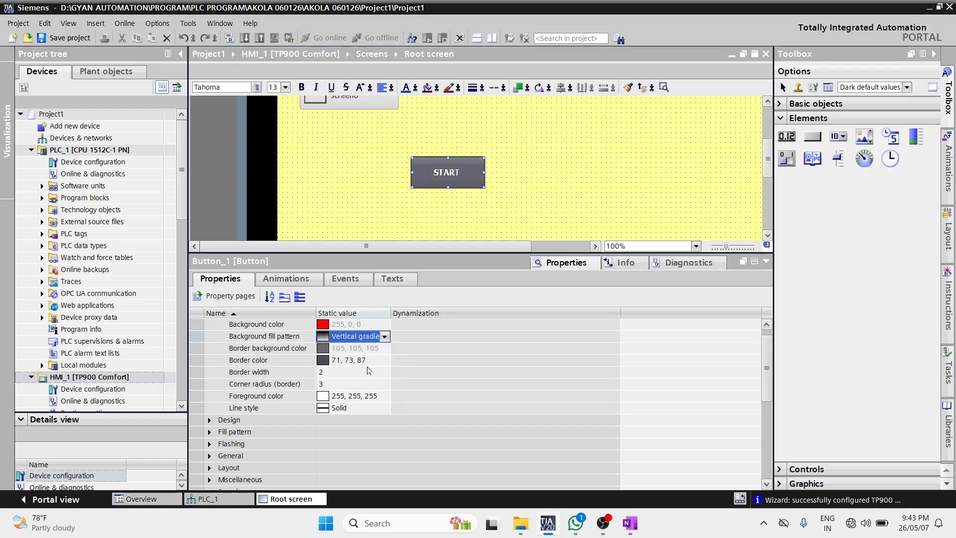
- Expand the button's fill pattern properties and set the background color gradient to green (0, 255, 0)
{"action": "scroll", "coordinate": [369, 383], "scroll_direction": "up", "scroll_amount": 1}
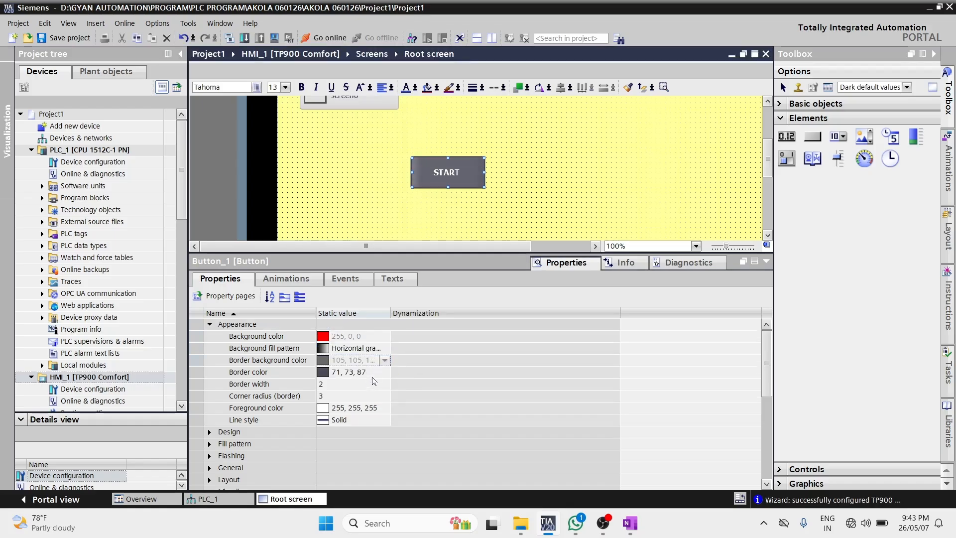
{"action": "left_click", "coordinate": [210, 444]}
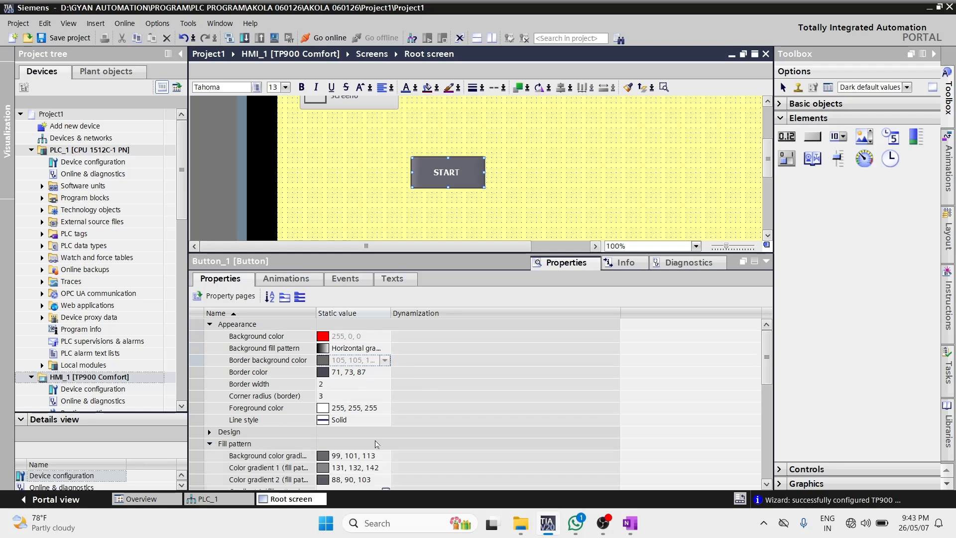
{"action": "scroll", "coordinate": [375, 440], "scroll_direction": "down", "scroll_amount": 1}
{"action": "left_click", "coordinate": [373, 421]}
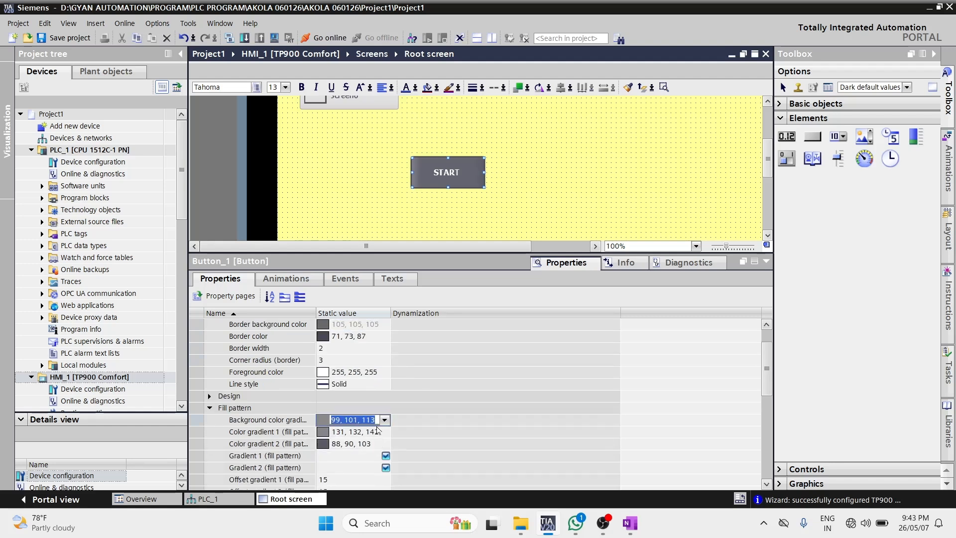
{"action": "left_click", "coordinate": [384, 419]}
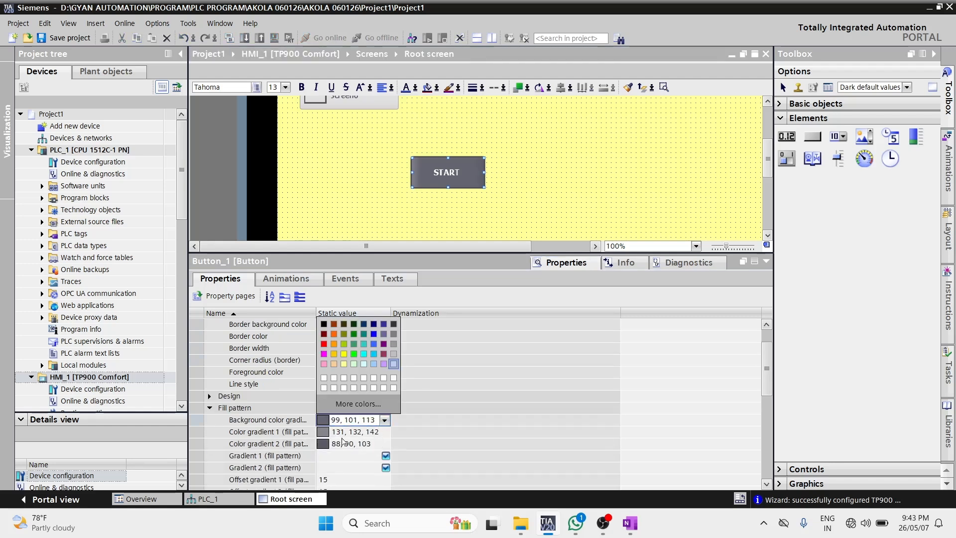
{"action": "left_click", "coordinate": [353, 354]}
- Set the button's color gradient 1 to red (255, 0, 0) and color gradient 2 to yellow (255, 255, 0)
{"action": "left_click", "coordinate": [376, 433]}
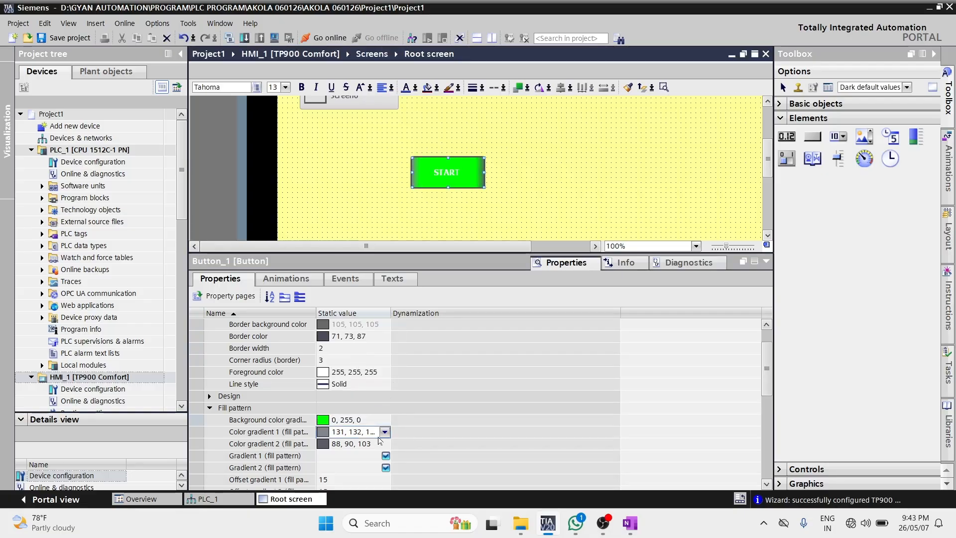
{"action": "left_click", "coordinate": [385, 431]}
{"action": "left_click", "coordinate": [325, 366]}
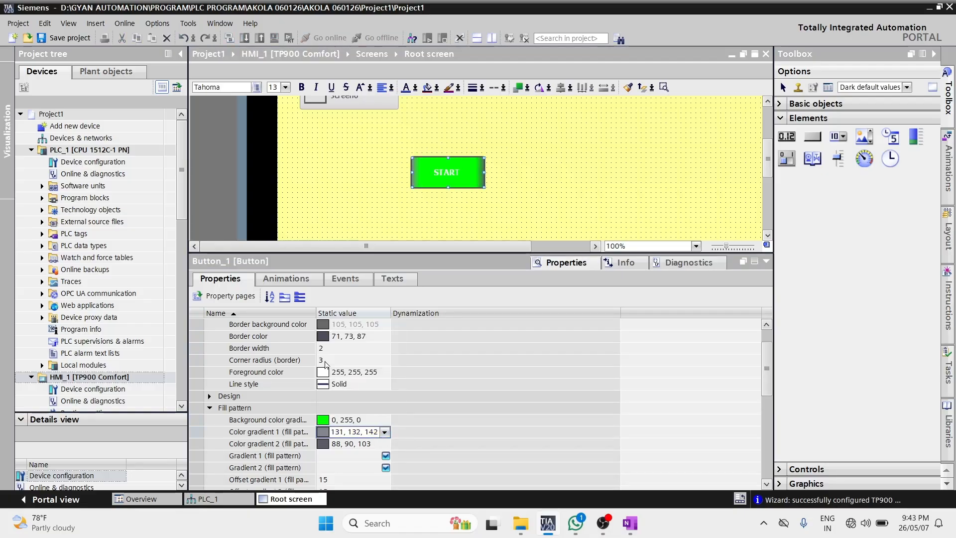
{"action": "left_click", "coordinate": [371, 444]}
{"action": "left_click", "coordinate": [384, 443]}
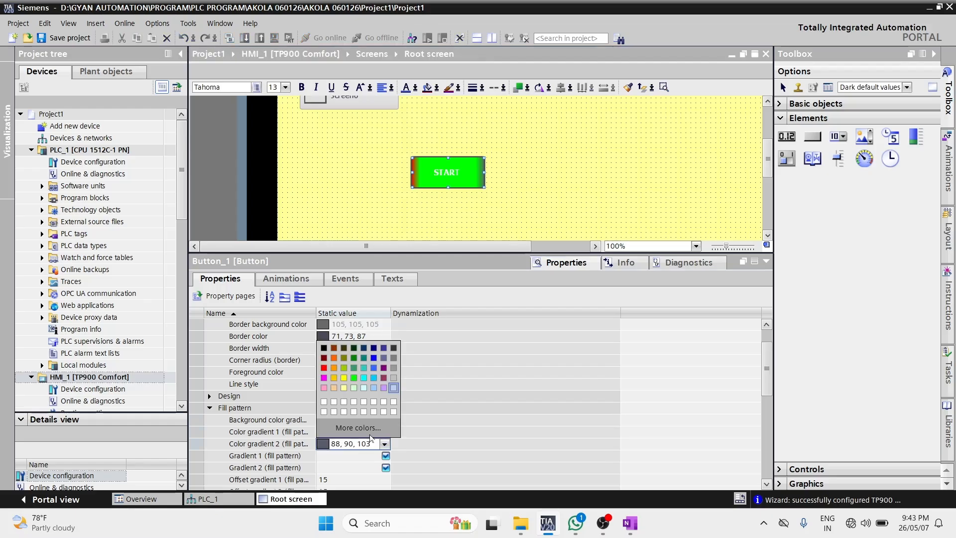
{"action": "left_click", "coordinate": [344, 377]}
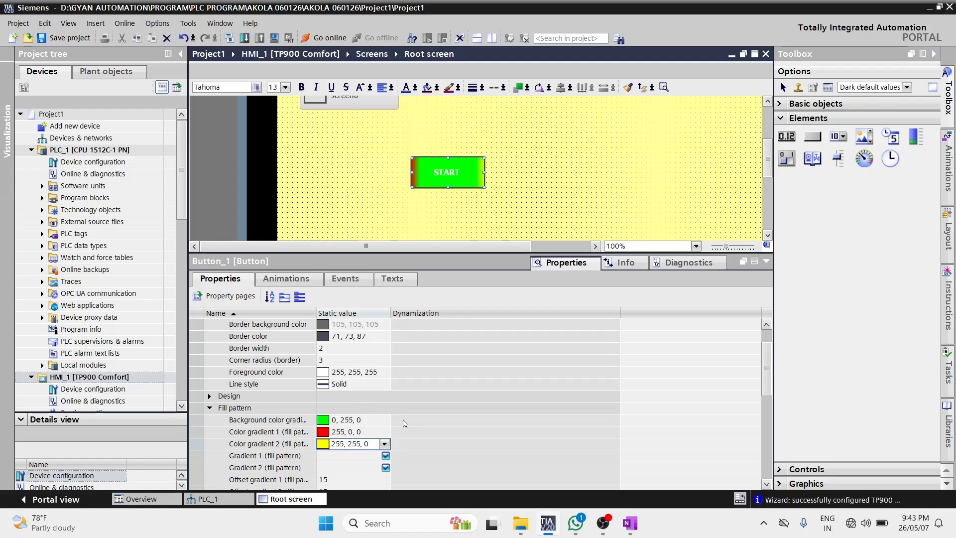
- Change the START button's background fill pattern to Vertical gradient
{"action": "left_click", "coordinate": [364, 372]}
{"action": "scroll", "coordinate": [365, 371], "scroll_direction": "up", "scroll_amount": 1}
{"action": "left_click", "coordinate": [368, 348]}
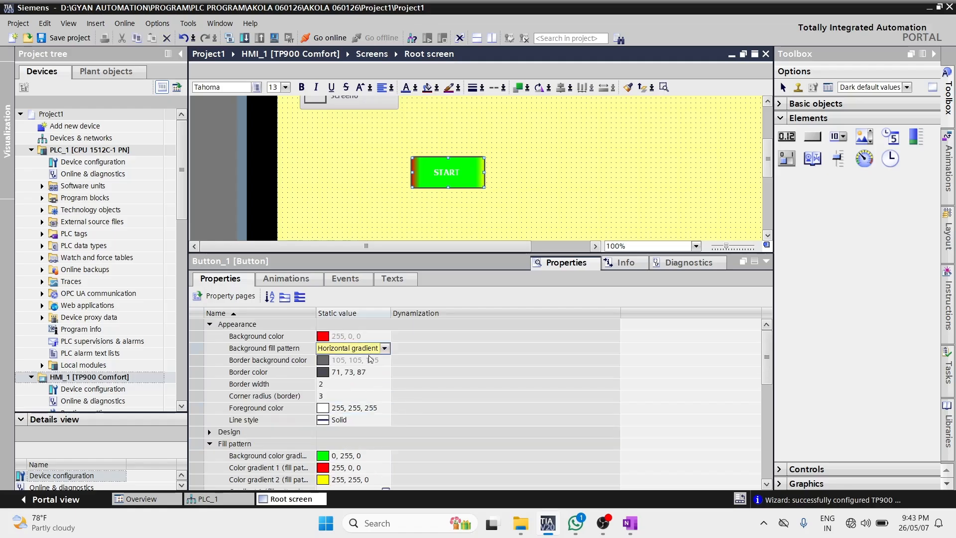
{"action": "left_click", "coordinate": [370, 351]}
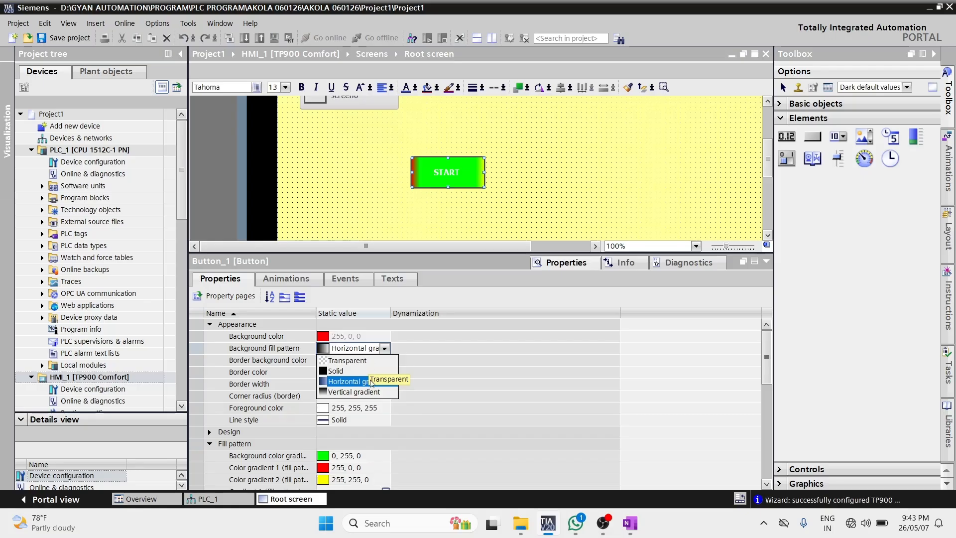
{"action": "left_click", "coordinate": [354, 392]}
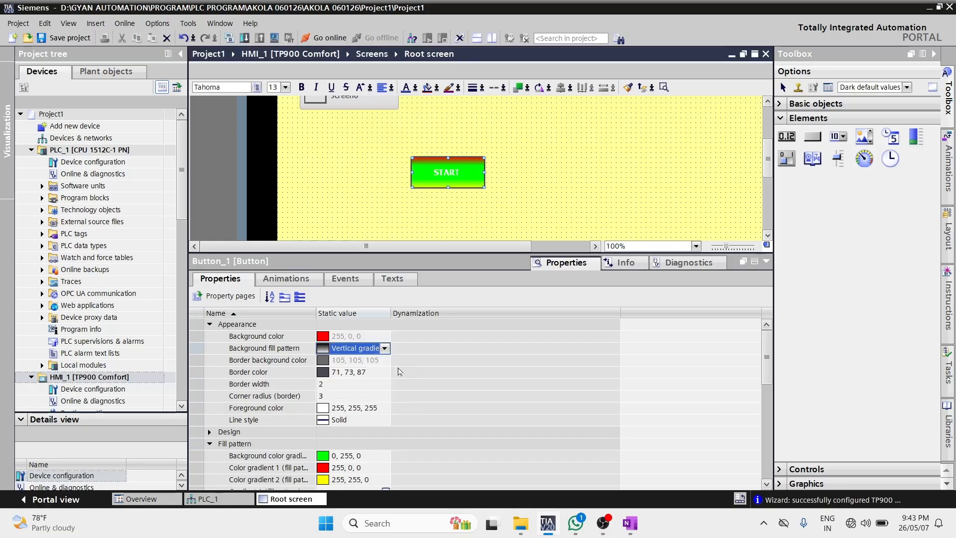
{"action": "scroll", "coordinate": [381, 413], "scroll_direction": "down", "scroll_amount": 2}
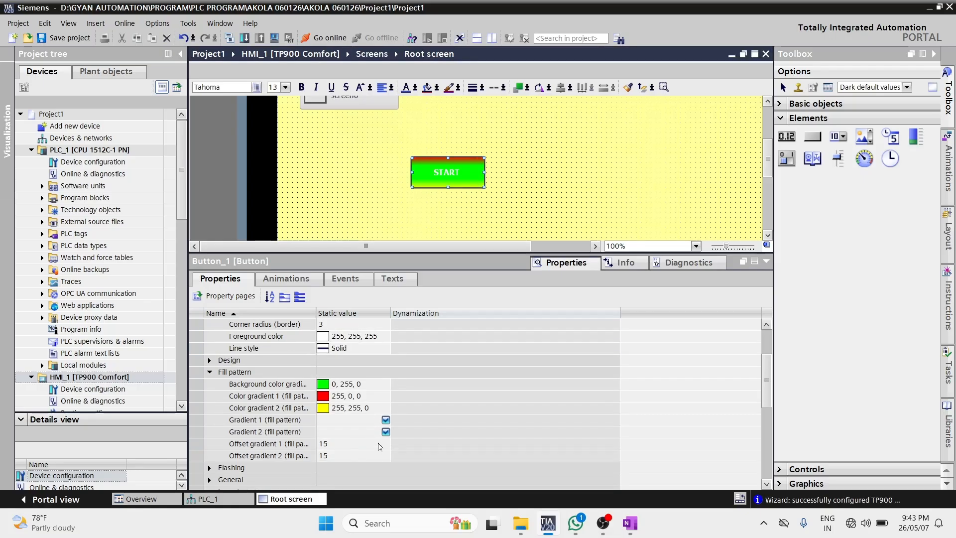
{"action": "left_click", "coordinate": [363, 413]}
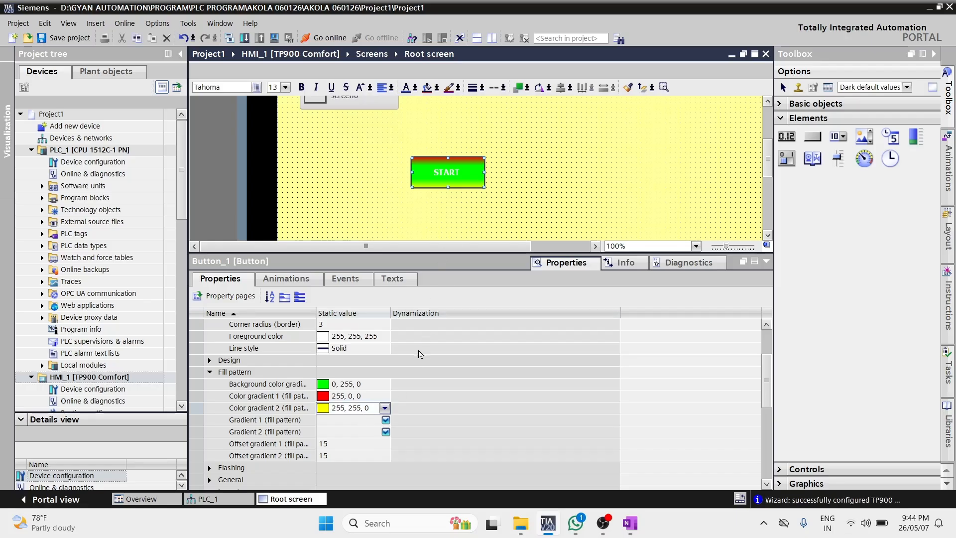
- Set the START button's fill pattern offset gradient 1 to 24 and offset gradient 2 to 30
{"action": "left_click", "coordinate": [366, 439]}
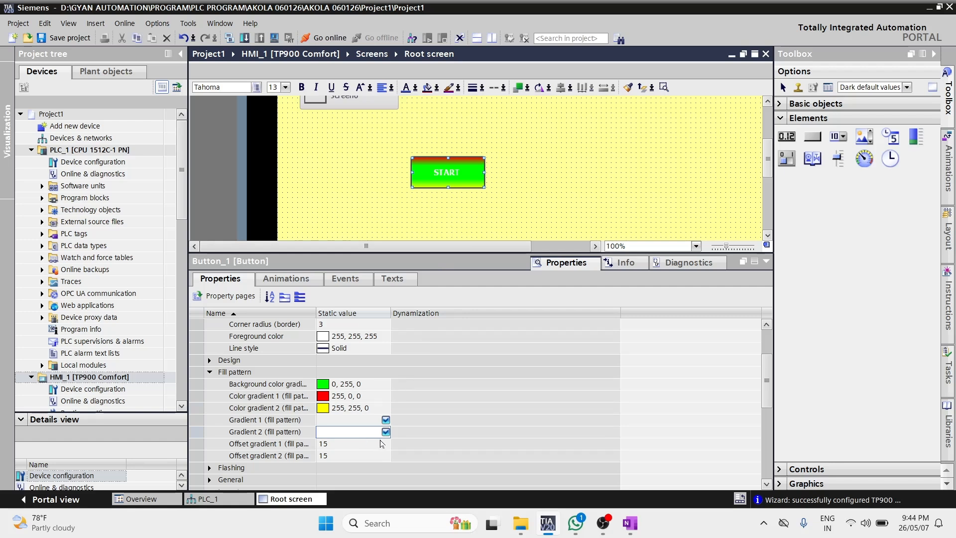
{"action": "left_click", "coordinate": [385, 447]}
{"action": "scroll", "coordinate": [386, 445], "scroll_direction": "up", "scroll_amount": 7}
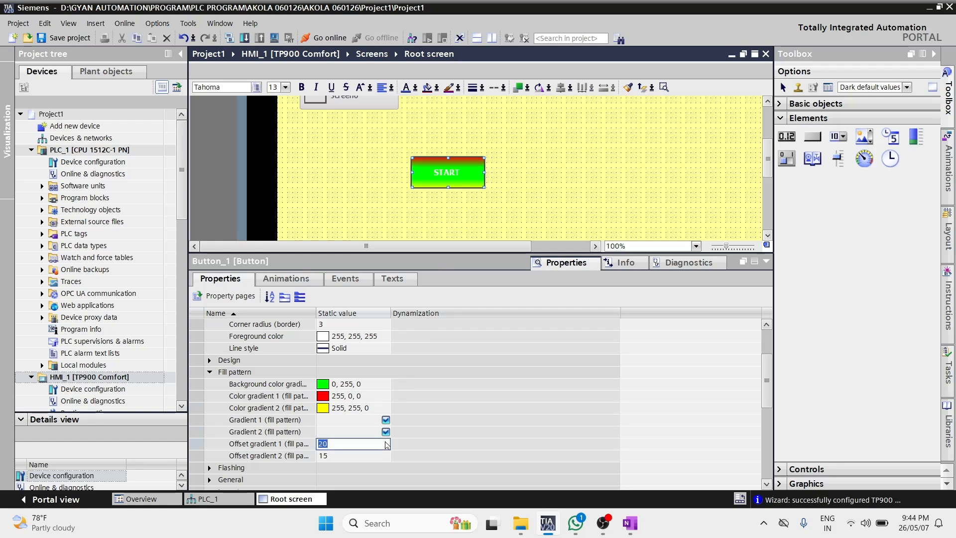
{"action": "scroll", "coordinate": [386, 445], "scroll_direction": "up", "scroll_amount": 2}
{"action": "left_click", "coordinate": [385, 454]}
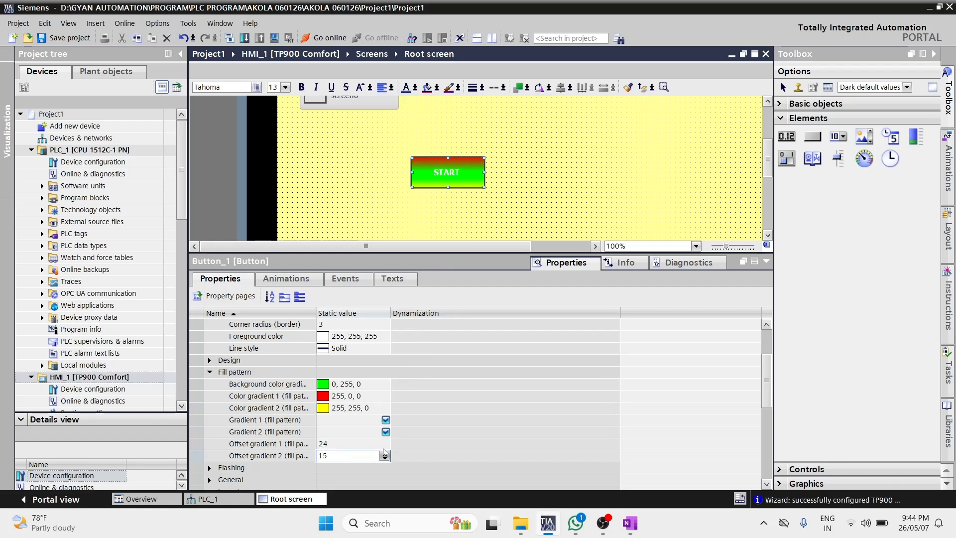
{"action": "scroll", "coordinate": [387, 455], "scroll_direction": "up", "scroll_amount": 10}
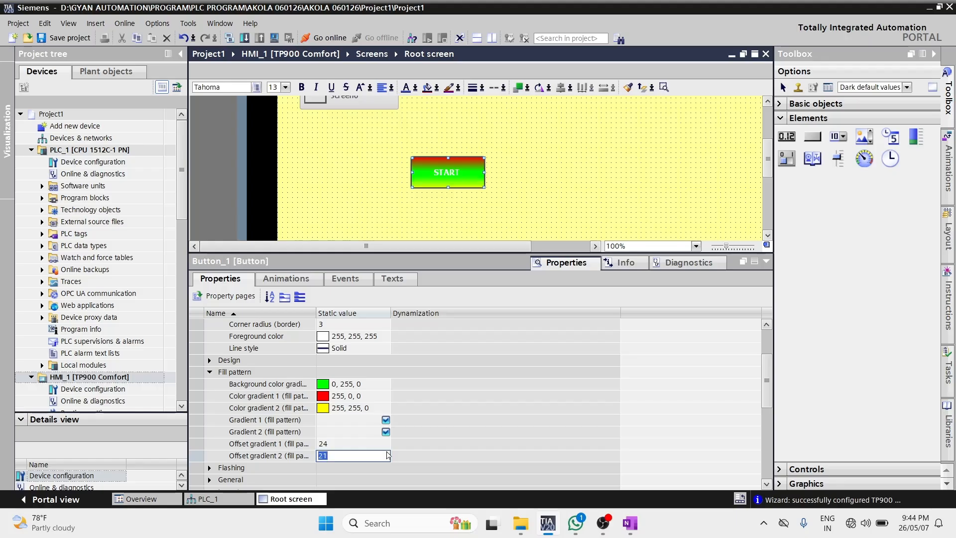
{"action": "scroll", "coordinate": [388, 454], "scroll_direction": "up", "scroll_amount": 3}
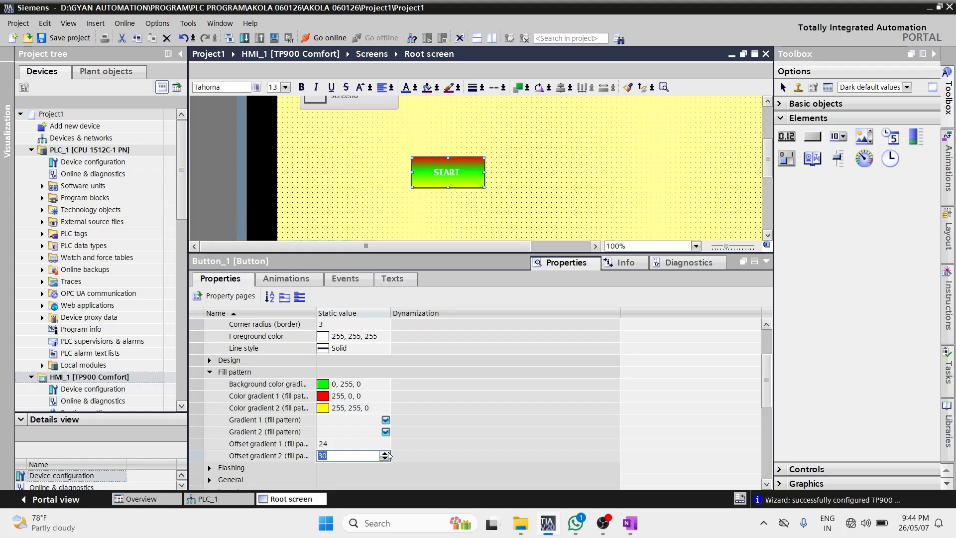
{"action": "left_click", "coordinate": [404, 217]}
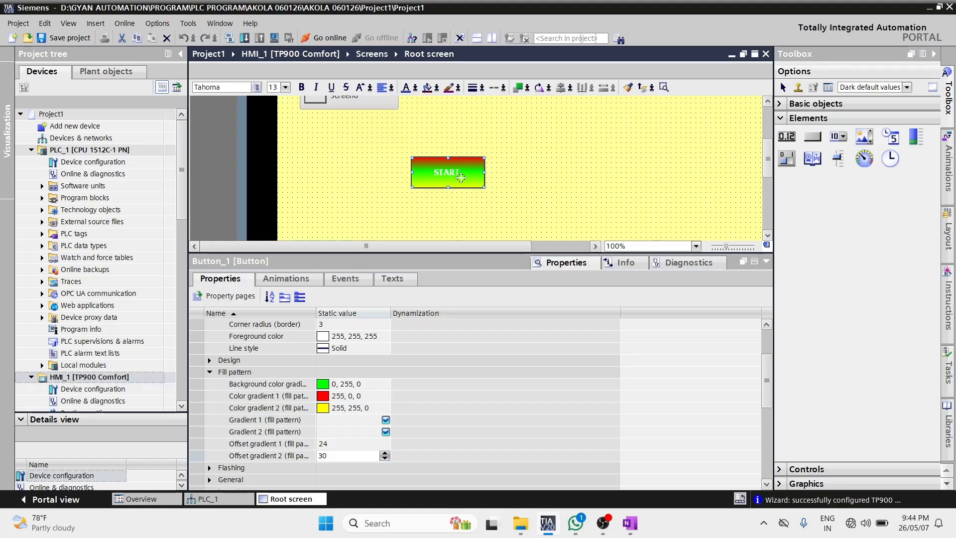
- Change the START button's text color to black (0, 0, 0) and its font size to 29
{"action": "left_click", "coordinate": [408, 89]}
{"action": "left_click", "coordinate": [285, 87]}
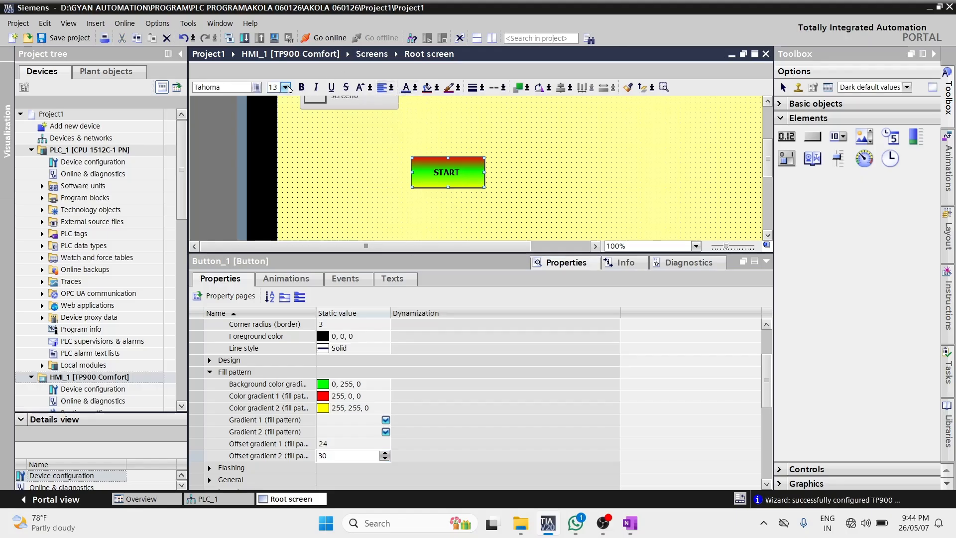
{"action": "left_click", "coordinate": [292, 174]}
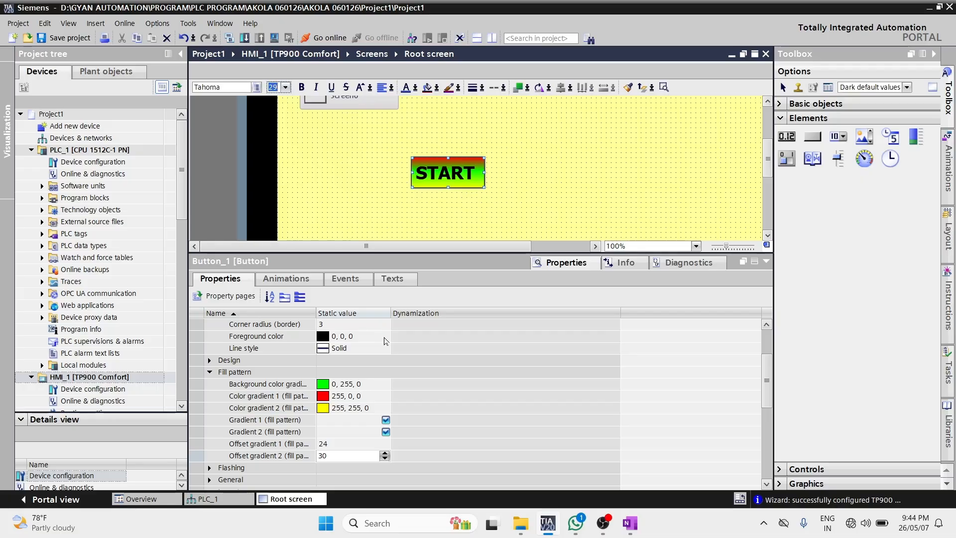
- Set the START button's border corner radius to 8
{"action": "left_click", "coordinate": [382, 325]}
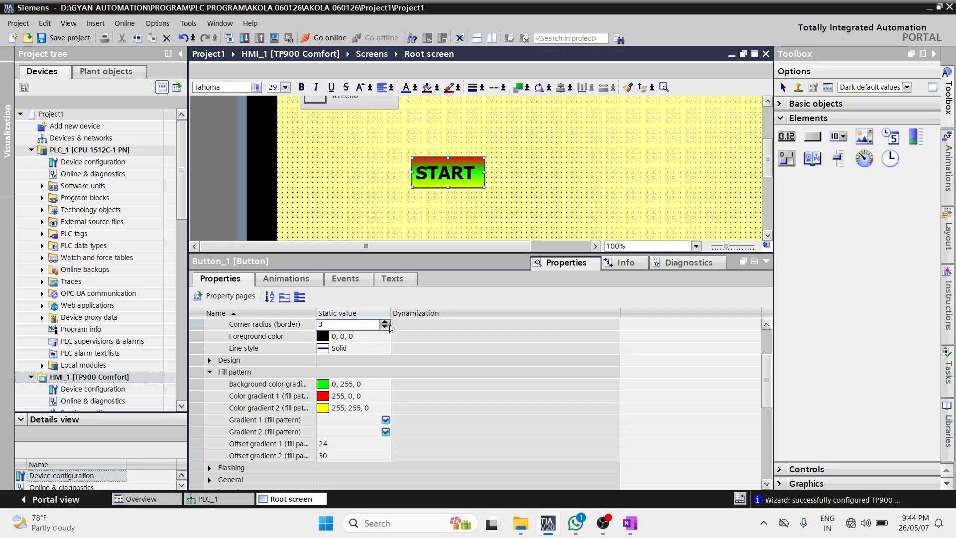
{"action": "left_click", "coordinate": [388, 322]}
{"action": "left_click", "coordinate": [386, 323]}
{"action": "left_click", "coordinate": [386, 323]}
{"action": "left_click", "coordinate": [379, 336]}
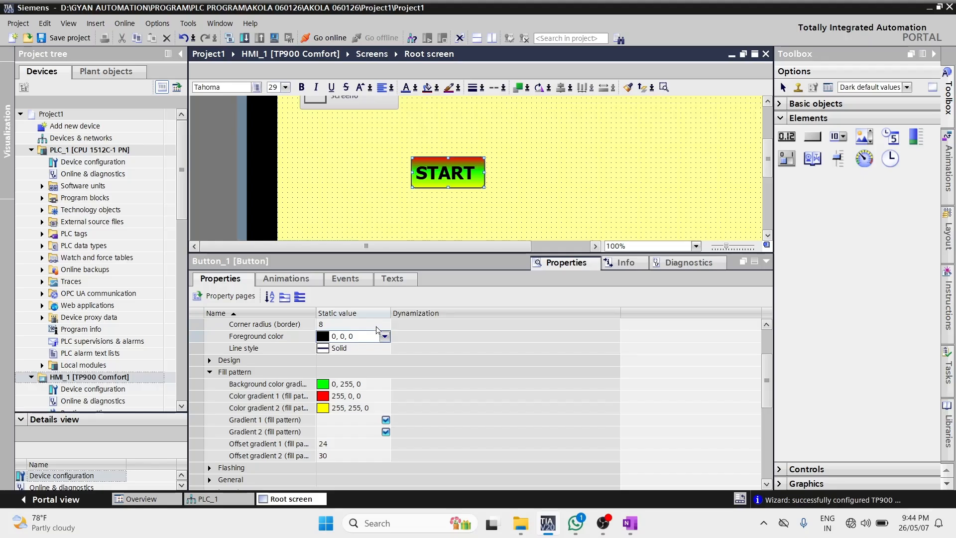
{"action": "left_click", "coordinate": [378, 325]}
- Set the START button's border width to 5
{"action": "scroll", "coordinate": [379, 330], "scroll_direction": "up", "scroll_amount": 2}
{"action": "left_click", "coordinate": [382, 383]}
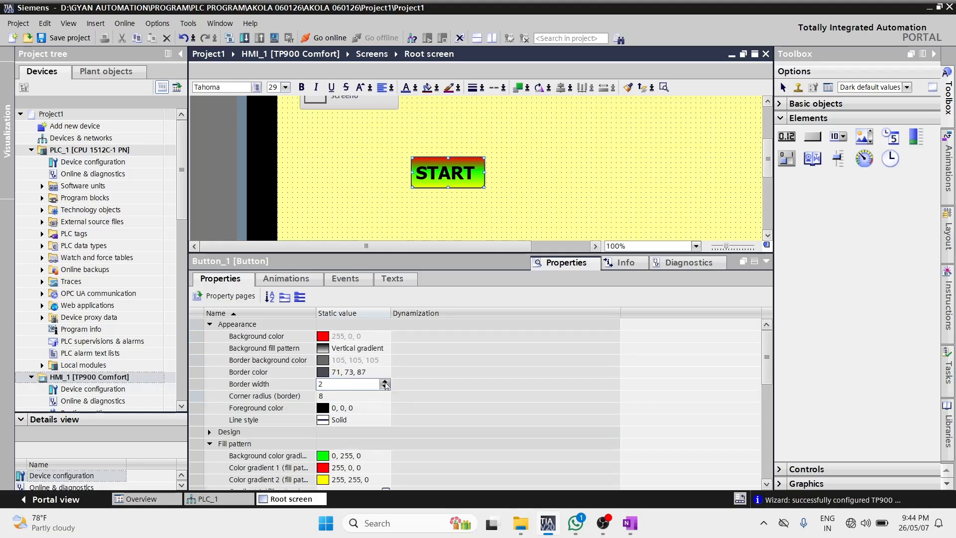
{"action": "type", "text": "6"}
{"action": "key", "text": "Return"}
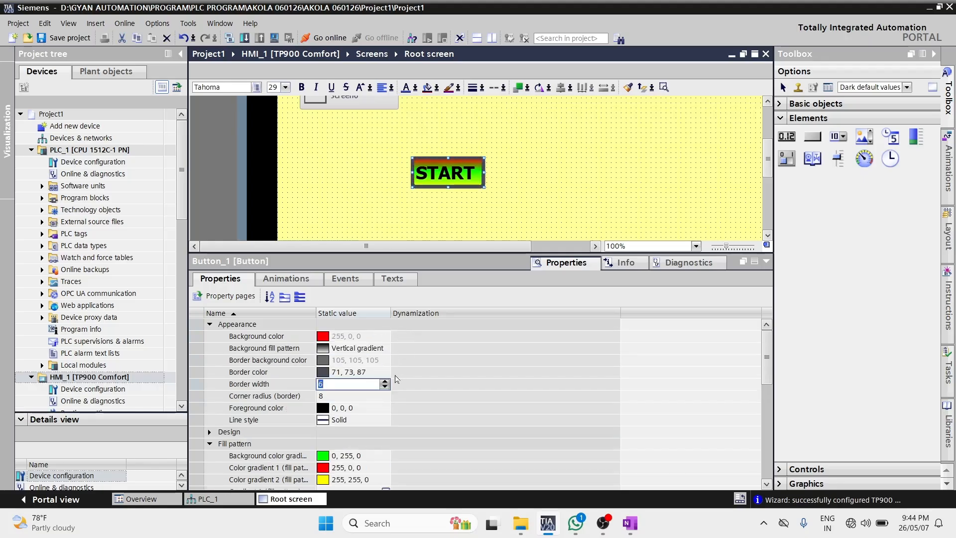
{"action": "left_click", "coordinate": [384, 386]}
{"action": "left_click", "coordinate": [419, 209]}
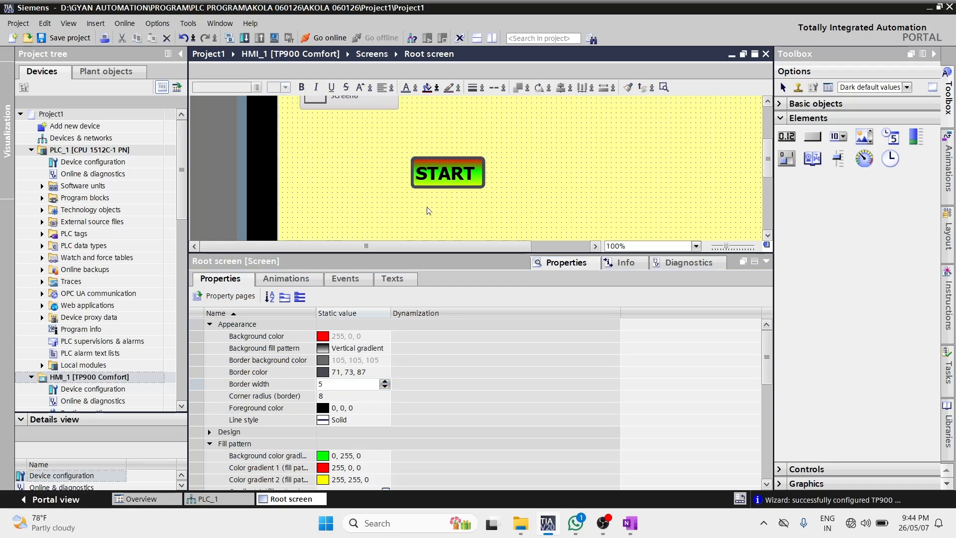
- Move the START button slightly up and to the left, and give it a Solid fill pattern with a green (0, 255, 0) background
{"action": "left_click_drag", "start_coordinate": [443, 177], "coordinate": [419, 173]}
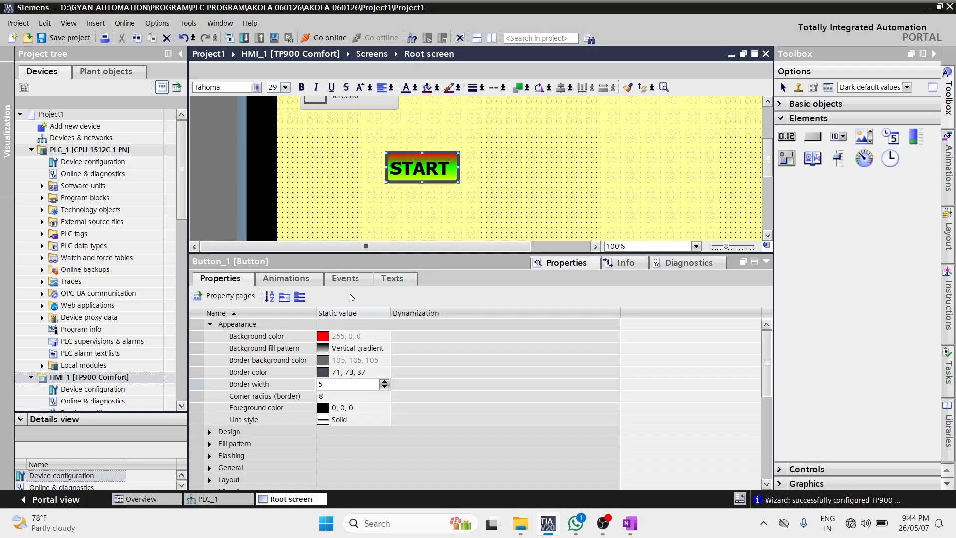
{"action": "left_click", "coordinate": [384, 349]}
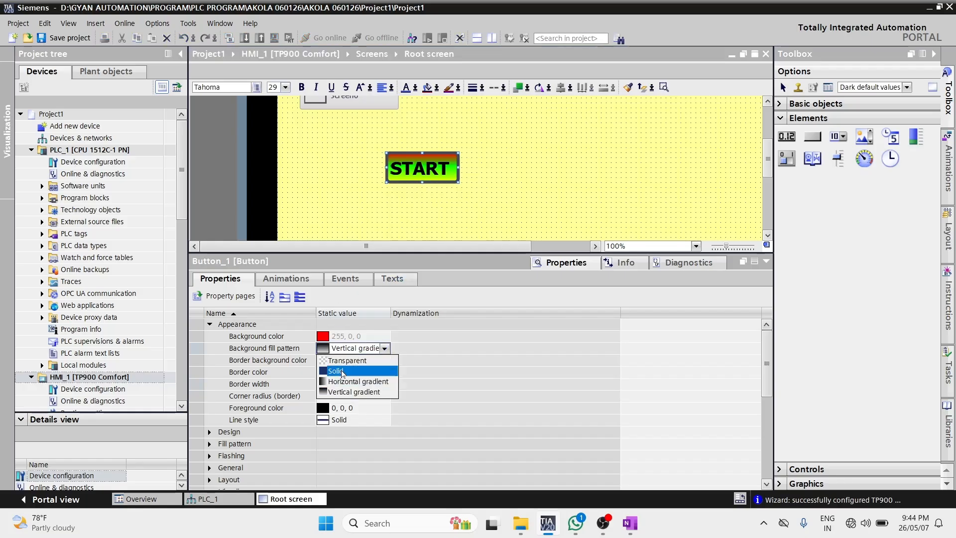
{"action": "left_click", "coordinate": [344, 371]}
{"action": "left_click", "coordinate": [427, 88]}
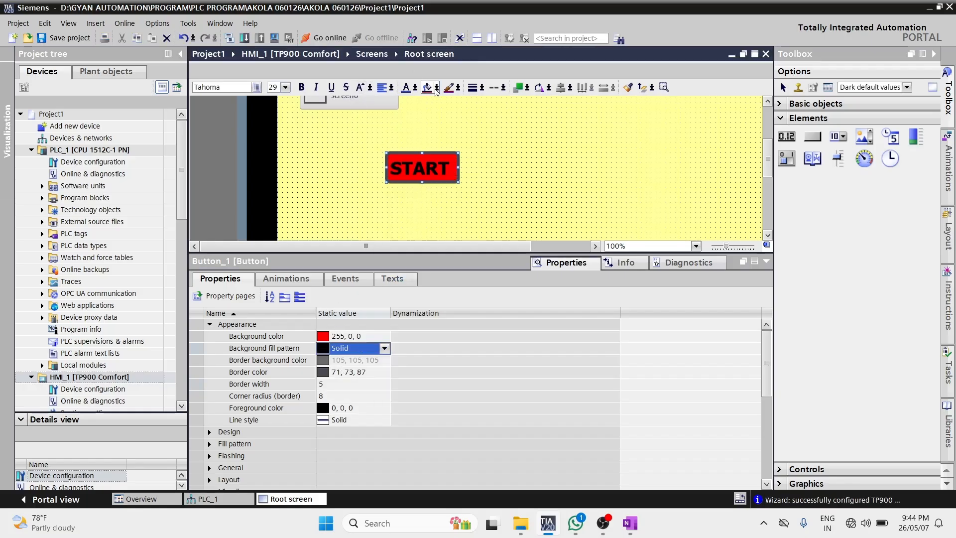
{"action": "left_click", "coordinate": [459, 134]}
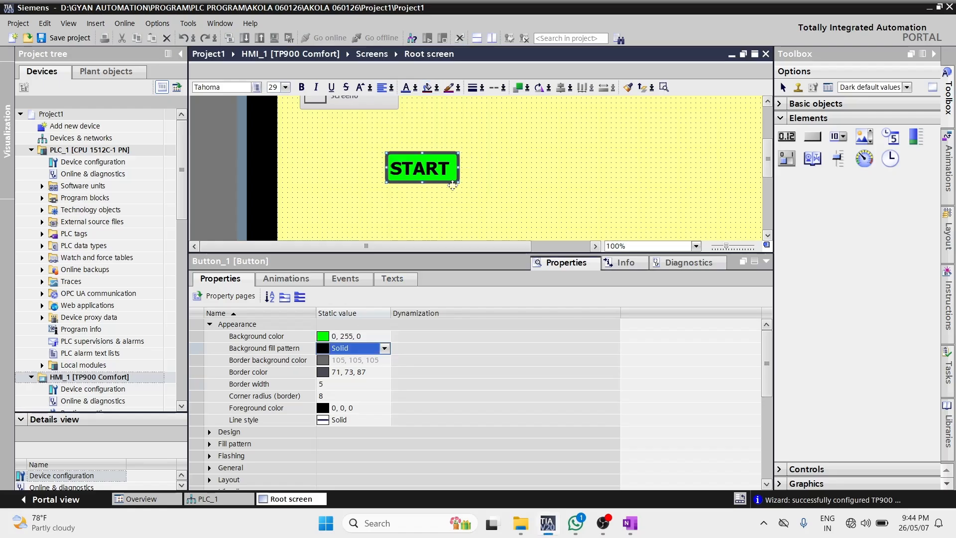
{"action": "left_click", "coordinate": [453, 146]}
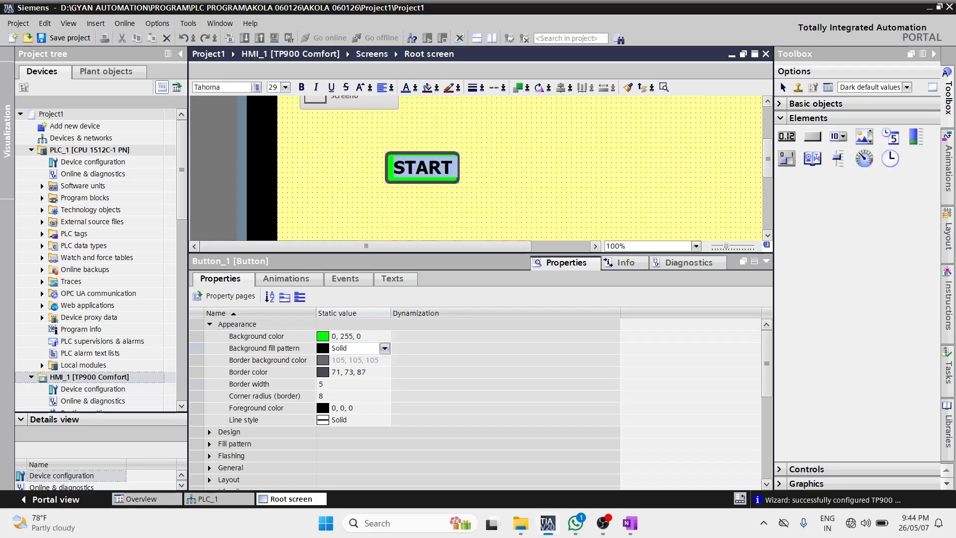
- Duplicate the START button and place the copy directly below the original, aligned with it
{"action": "left_click", "coordinate": [432, 176]}
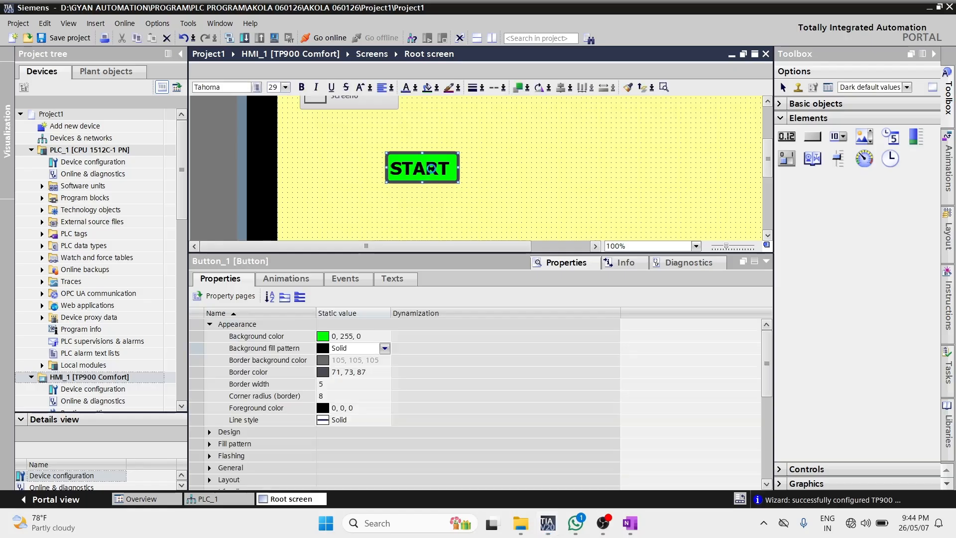
{"action": "key", "text": "ctrl+c"}
{"action": "key", "text": "ctrl+v"}
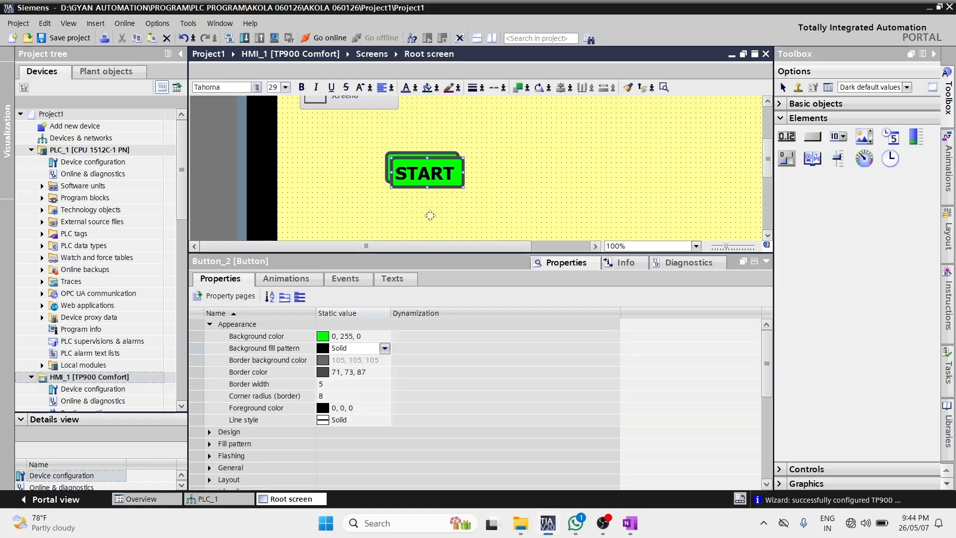
{"action": "left_click_drag", "start_coordinate": [430, 215], "coordinate": [424, 213]}
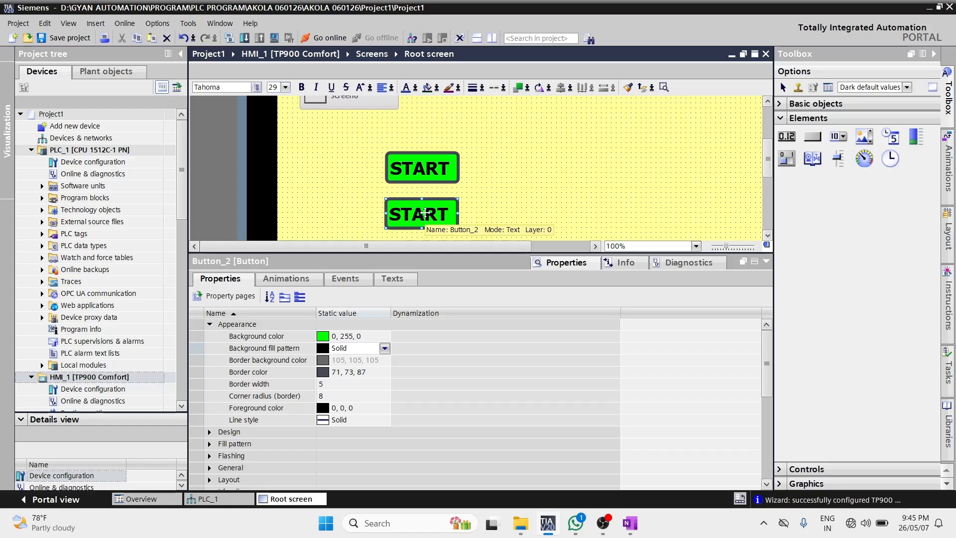
- Change the lower button's background color to red (255, 0, 0) and its label to STOP
{"action": "left_click", "coordinate": [436, 87]}
{"action": "left_click", "coordinate": [428, 123]}
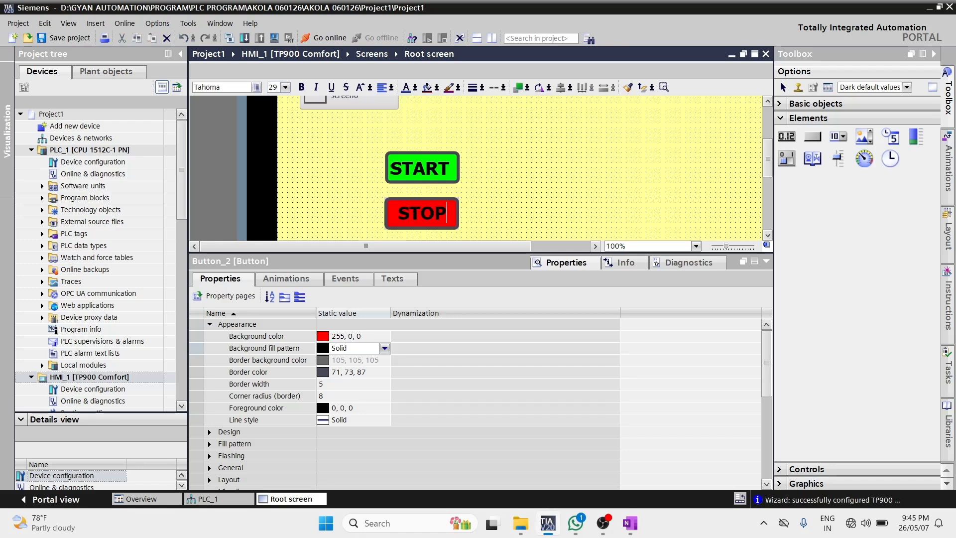
{"action": "left_click", "coordinate": [468, 194]}
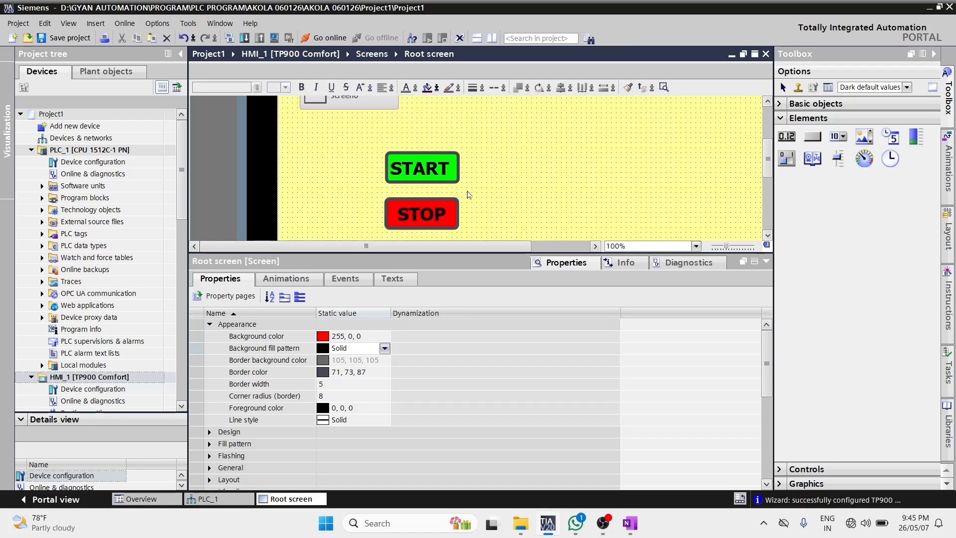
- Examine the START button's property list in the collapsed, expanded and alphabetical views, and return to its property pages
{"action": "left_click_drag", "start_coordinate": [532, 254], "coordinate": [533, 301]}
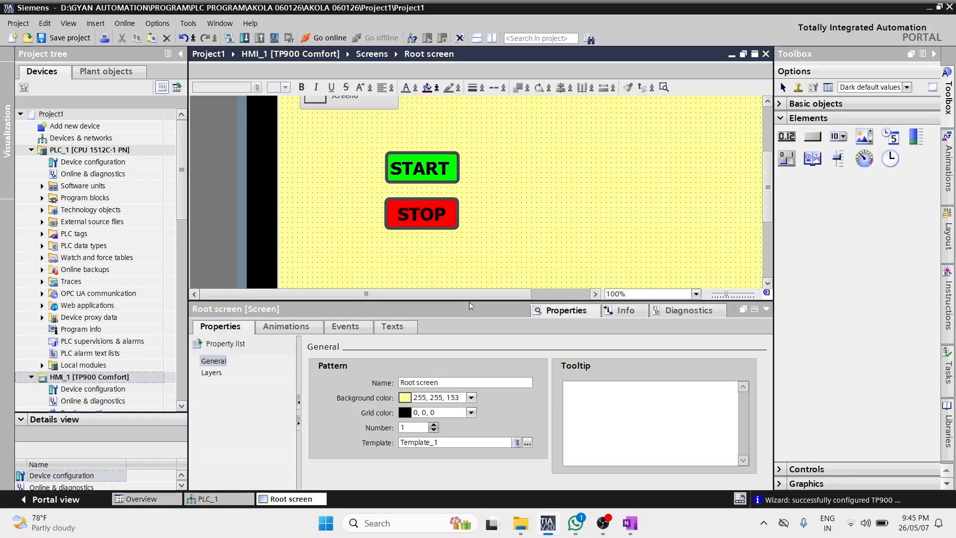
{"action": "left_click_drag", "start_coordinate": [469, 301], "coordinate": [454, 212]}
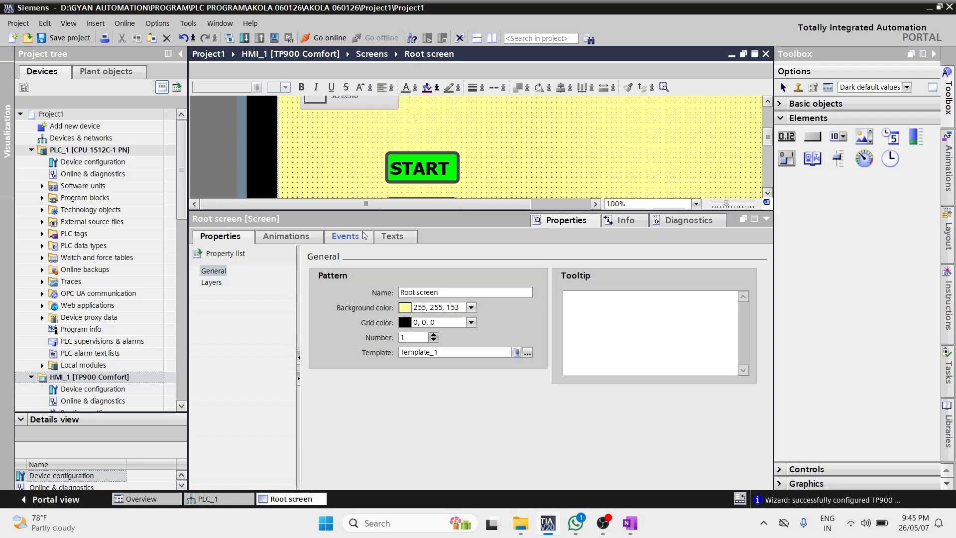
{"action": "left_click", "coordinate": [413, 170]}
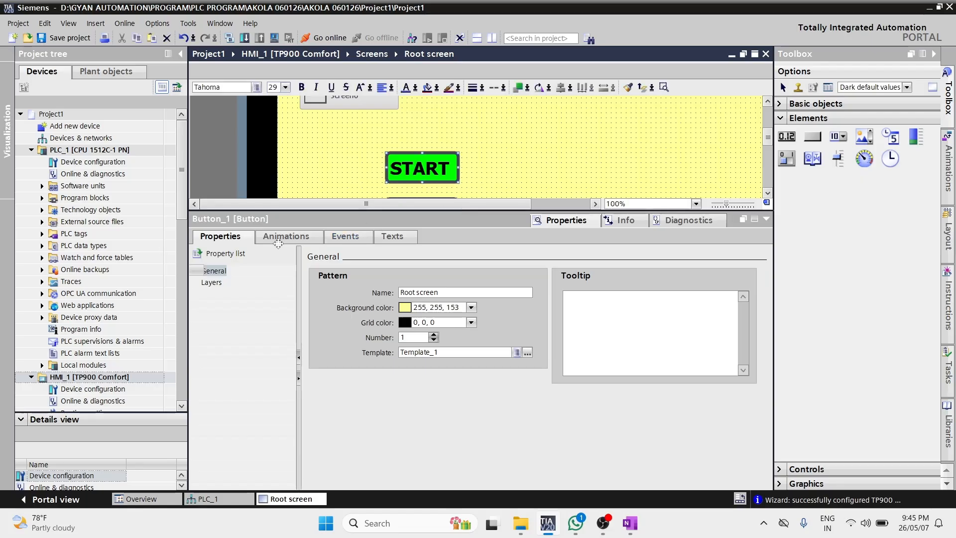
{"action": "left_click", "coordinate": [215, 253]}
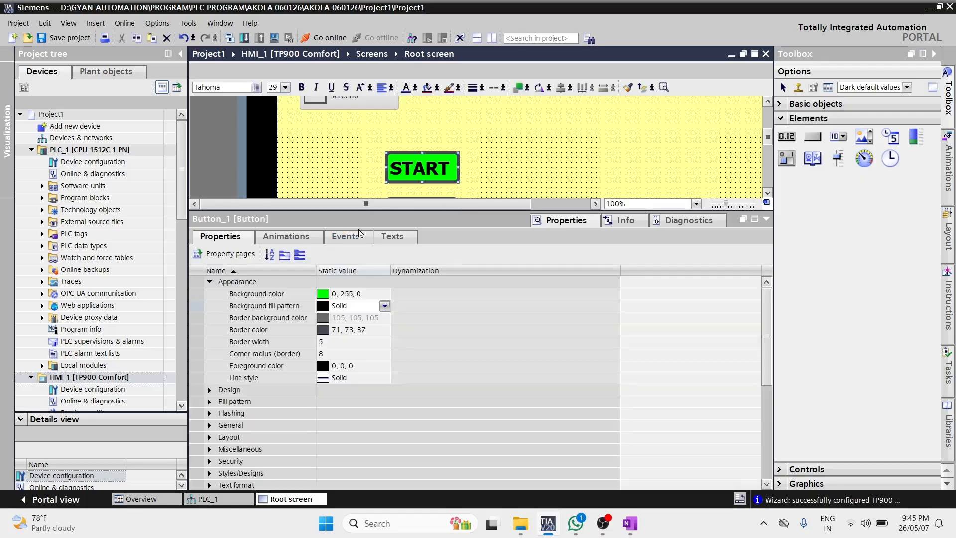
{"action": "left_click", "coordinate": [284, 255]}
{"action": "left_click", "coordinate": [299, 254]}
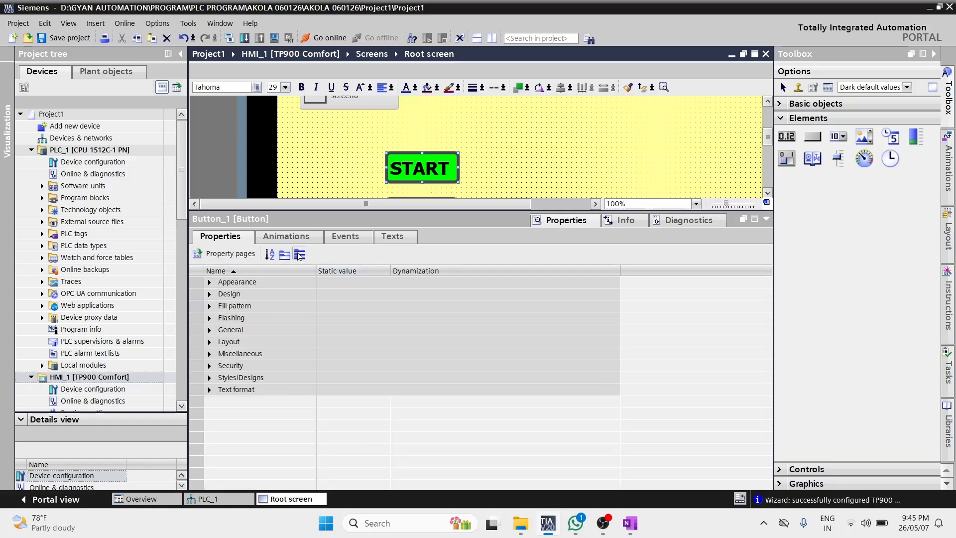
{"action": "left_click", "coordinate": [282, 256]}
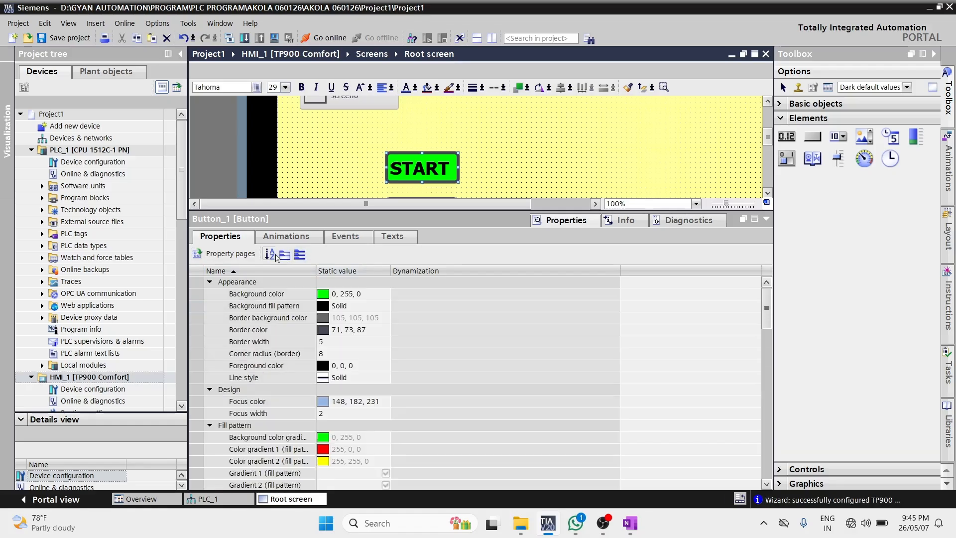
{"action": "left_click", "coordinate": [269, 254]}
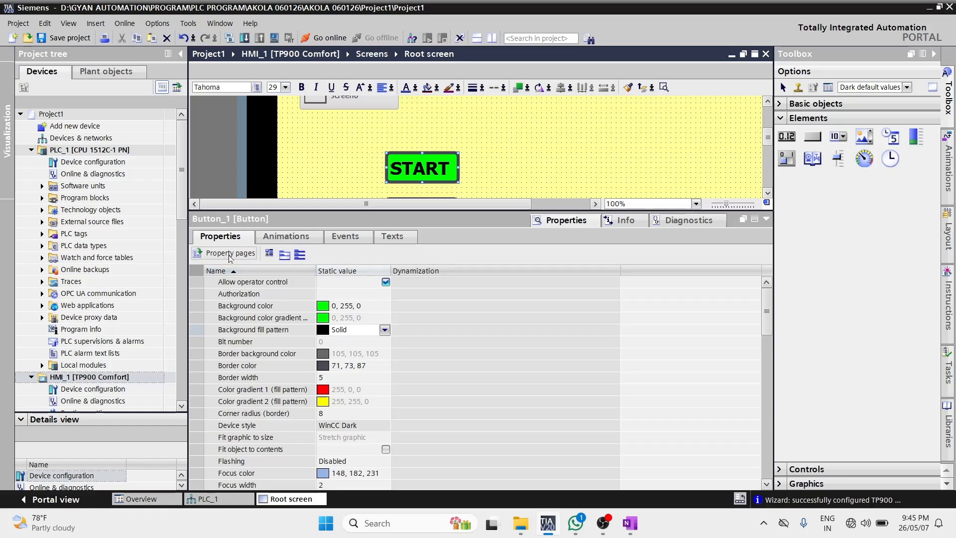
{"action": "left_click", "coordinate": [225, 254]}
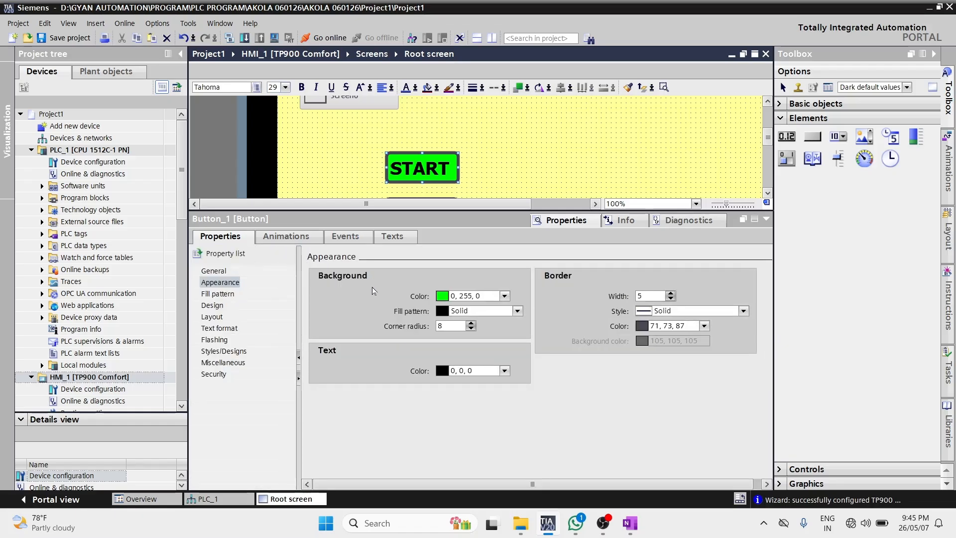
- Switch the START button's mode to Graphic and assign ExitRuntime_TP900_Comfort_TR as its "not pressed" graphic
{"action": "left_click", "coordinate": [219, 271]}
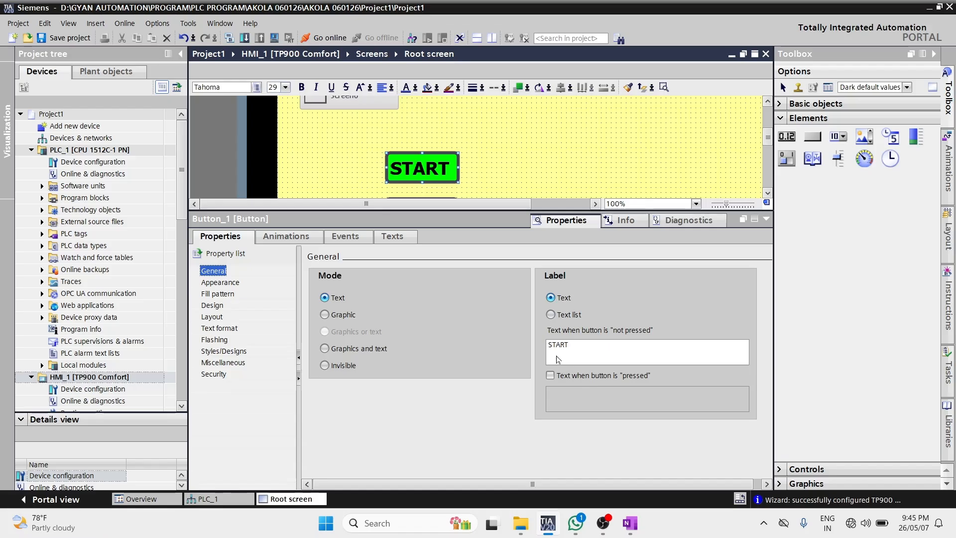
{"action": "left_click", "coordinate": [335, 318]}
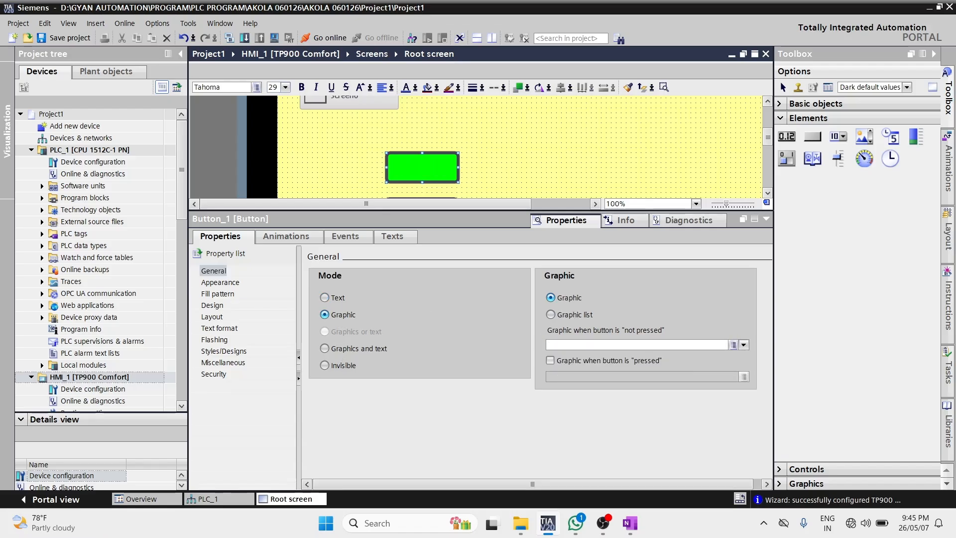
{"action": "left_click", "coordinate": [743, 344]}
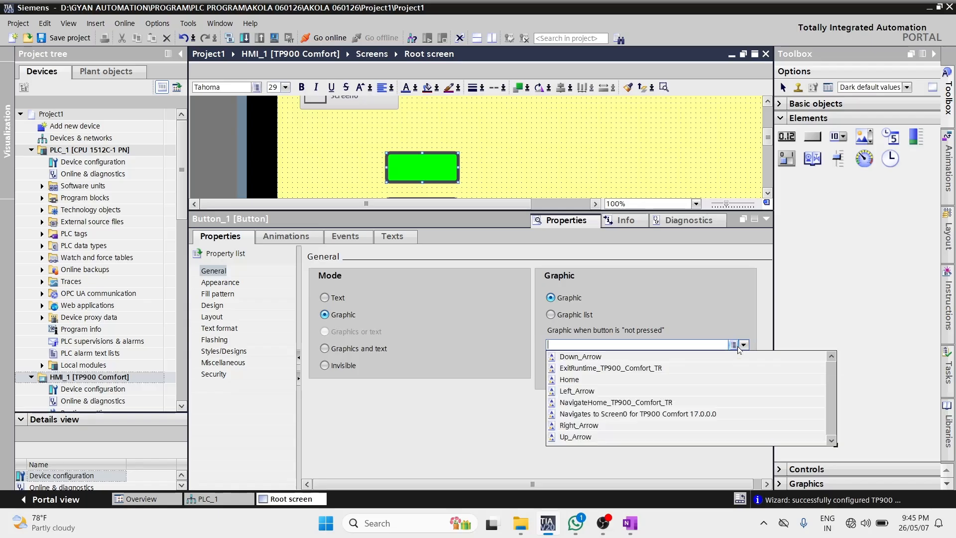
{"action": "left_click", "coordinate": [595, 370]}
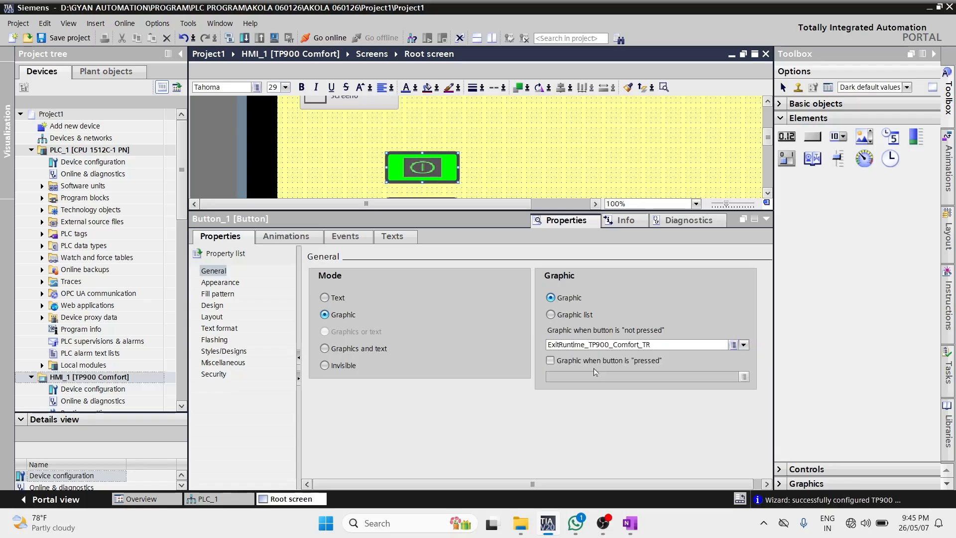
- Import the Red and Yellow Modern PNG from Downloads as the START button's "not pressed" graphic and enlarge the button slightly
{"action": "left_click", "coordinate": [734, 344]}
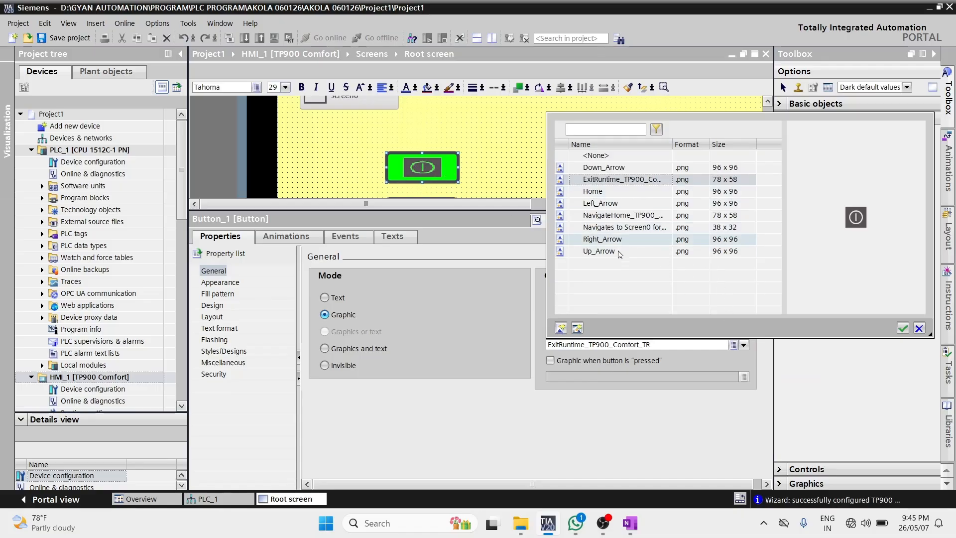
{"action": "left_click", "coordinate": [617, 255]}
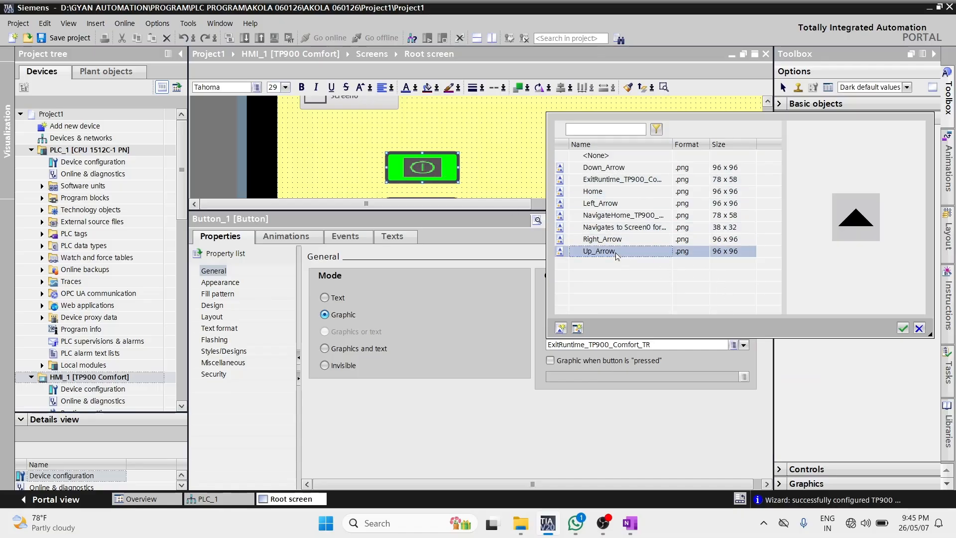
{"action": "left_click", "coordinate": [576, 328]}
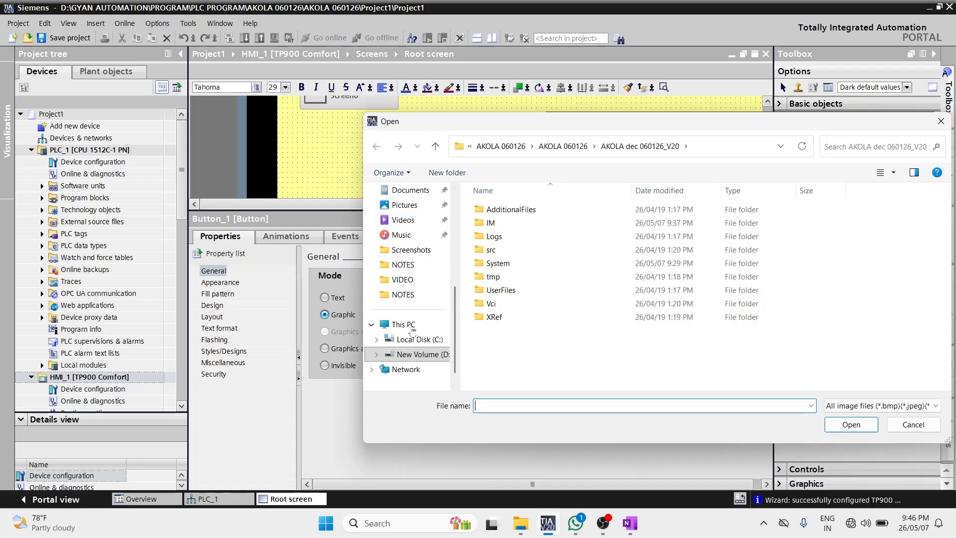
{"action": "scroll", "coordinate": [454, 319], "scroll_direction": "up", "scroll_amount": 3}
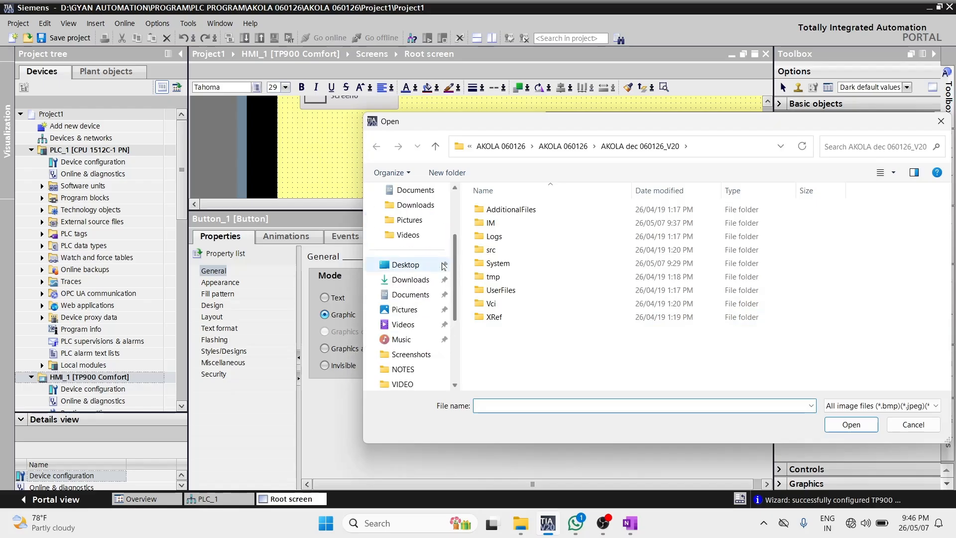
{"action": "left_click", "coordinate": [411, 279]}
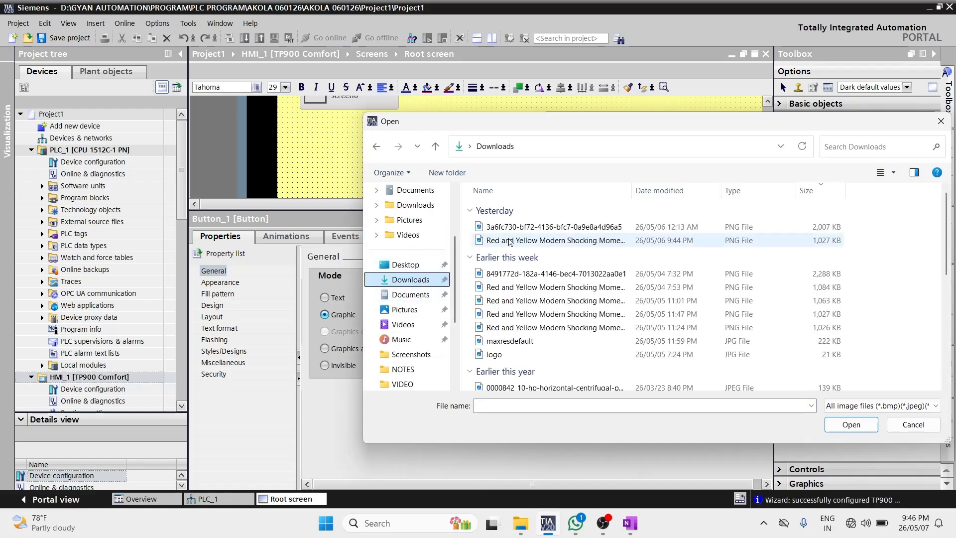
{"action": "double_click", "coordinate": [510, 241]}
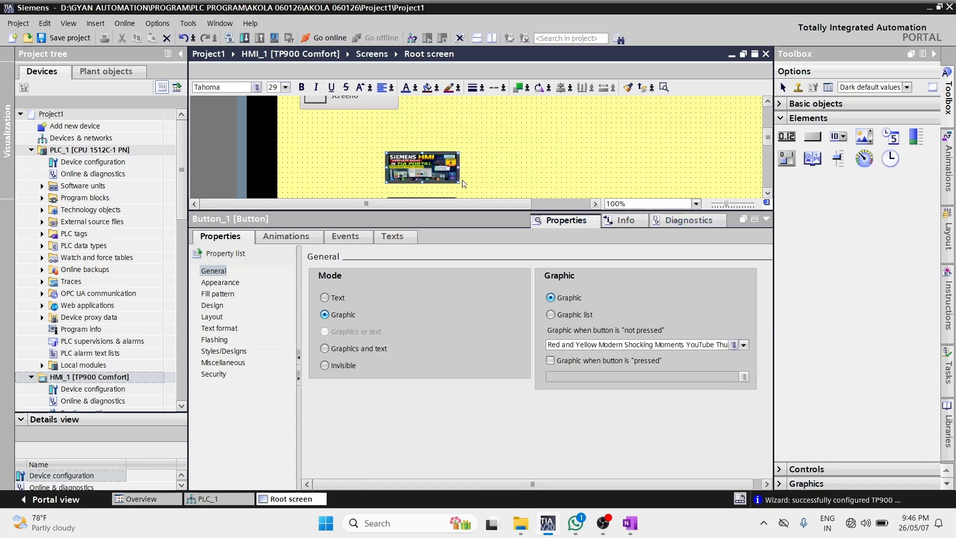
{"action": "left_click_drag", "start_coordinate": [494, 211], "coordinate": [495, 263]}
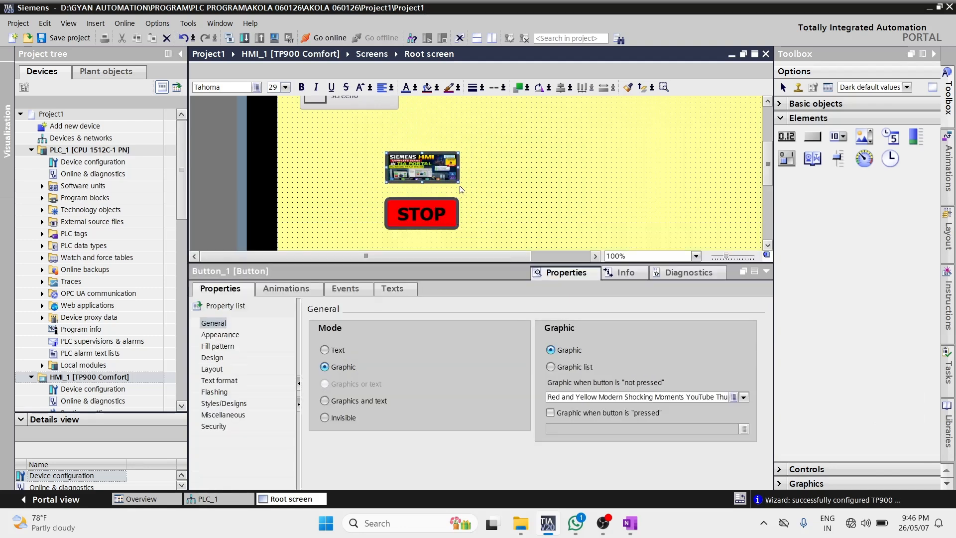
{"action": "left_click_drag", "start_coordinate": [458, 184], "coordinate": [470, 188]}
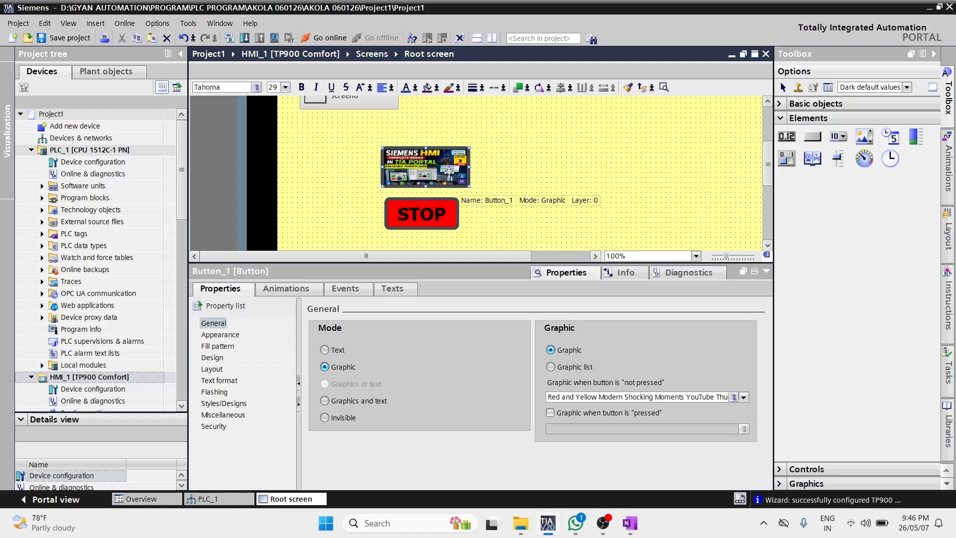
- Preview the graphics available for the button's "not pressed" state, including the Navigates to Screen0, Home, ExitRuntime and Up_Arrow images
{"action": "left_click", "coordinate": [744, 399]}
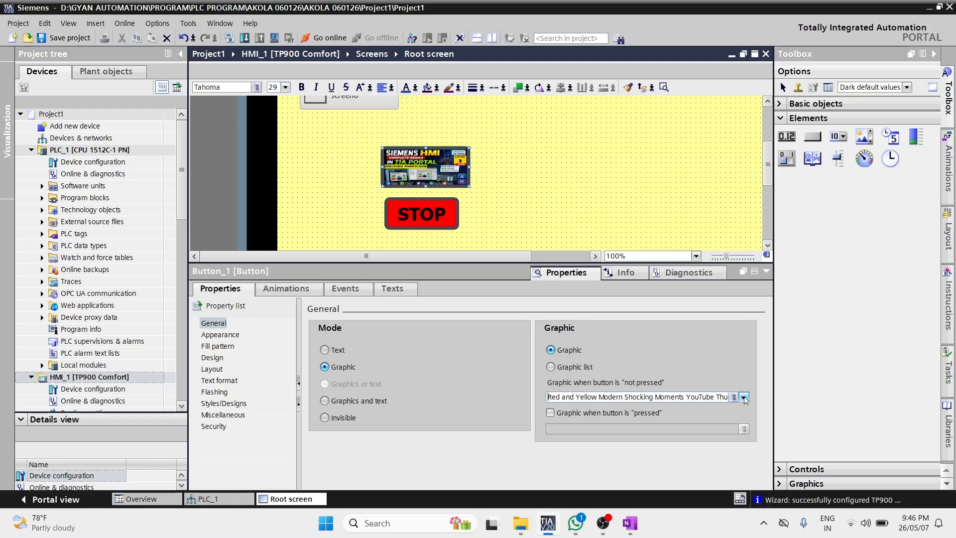
{"action": "left_click", "coordinate": [743, 398]}
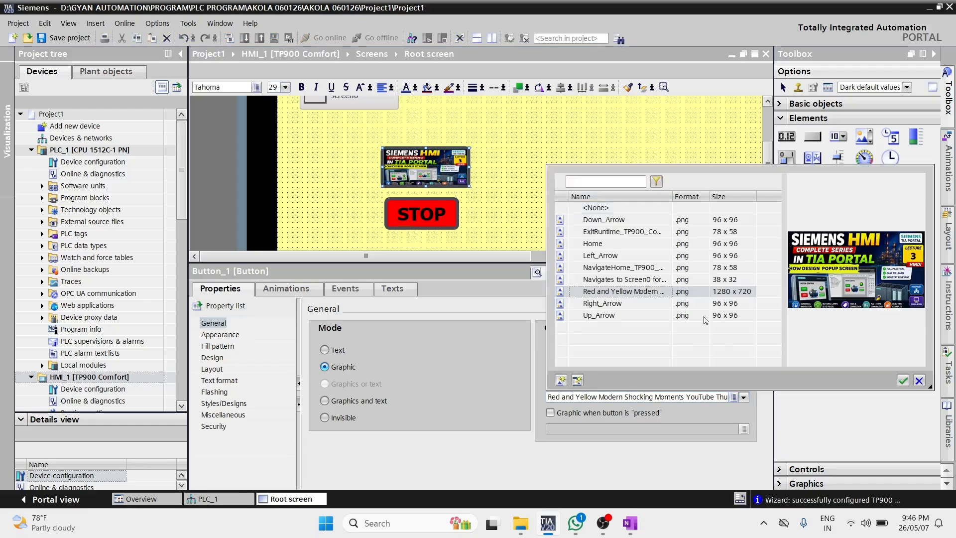
{"action": "left_click", "coordinate": [625, 267]}
{"action": "left_click", "coordinate": [630, 279]}
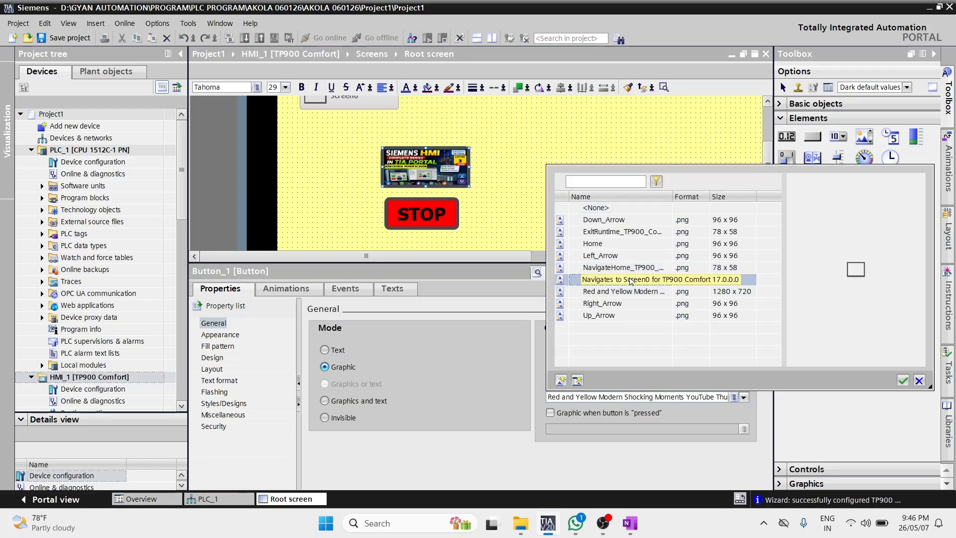
{"action": "left_click", "coordinate": [623, 255]}
{"action": "left_click", "coordinate": [618, 242]}
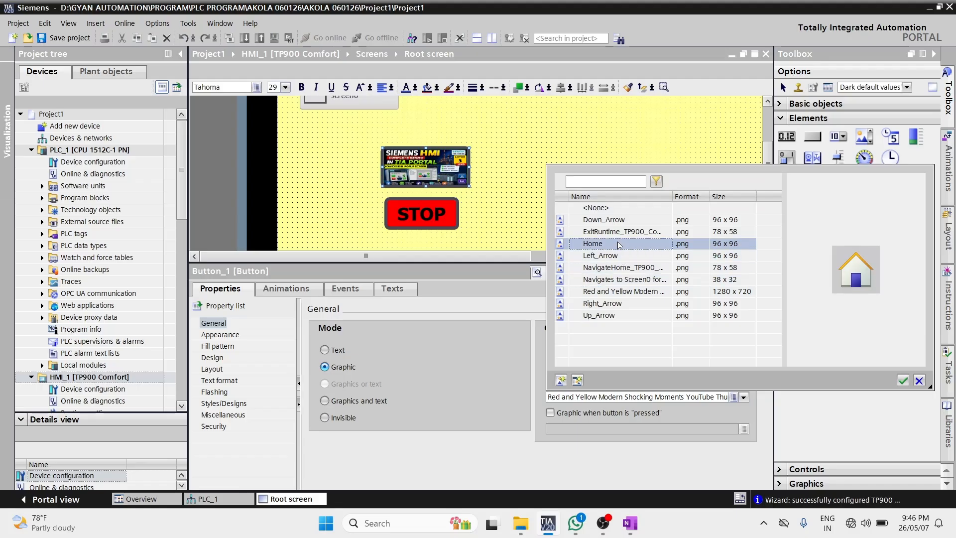
{"action": "left_click", "coordinate": [642, 232]}
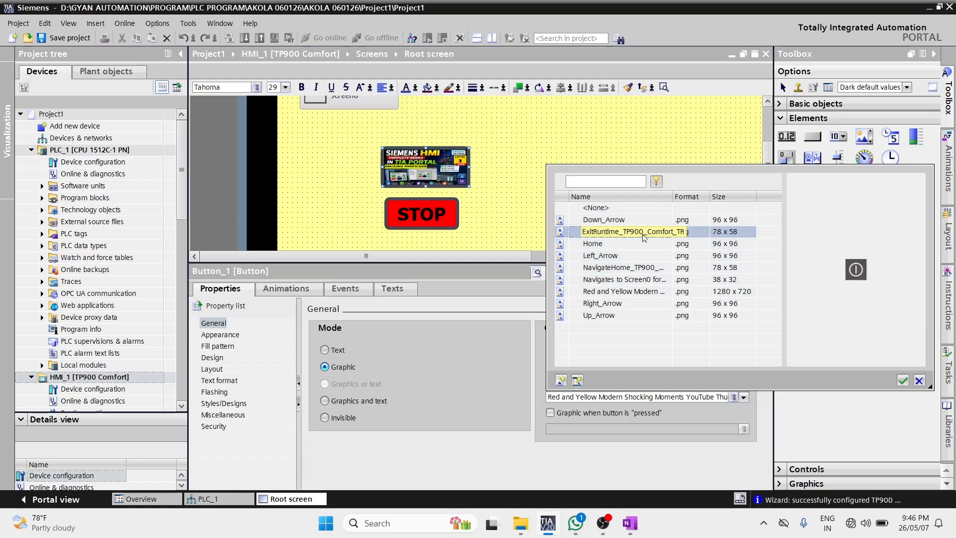
{"action": "left_click", "coordinate": [599, 315]}
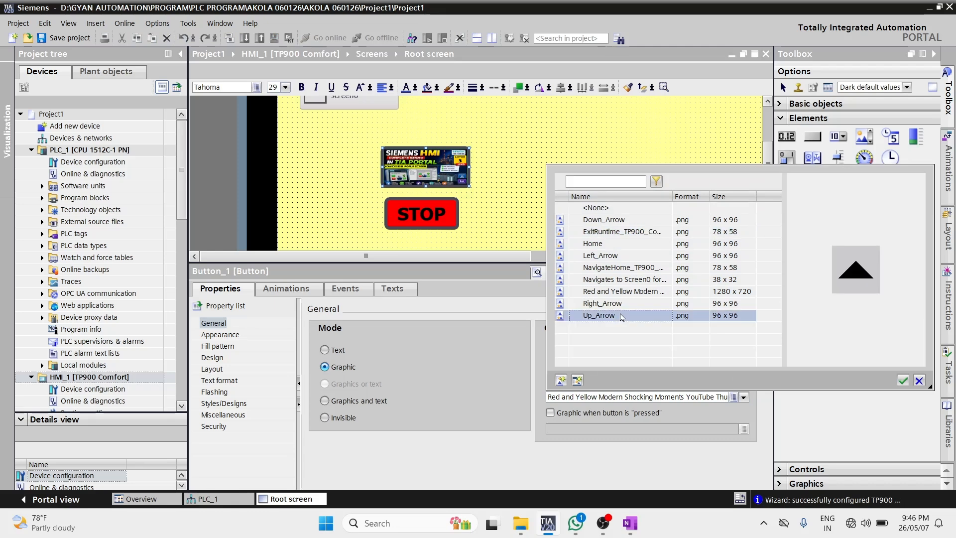
- Import the logo image from Downloads as the button's "not pressed" graphic and reduce the button's width
{"action": "left_click", "coordinate": [561, 381]}
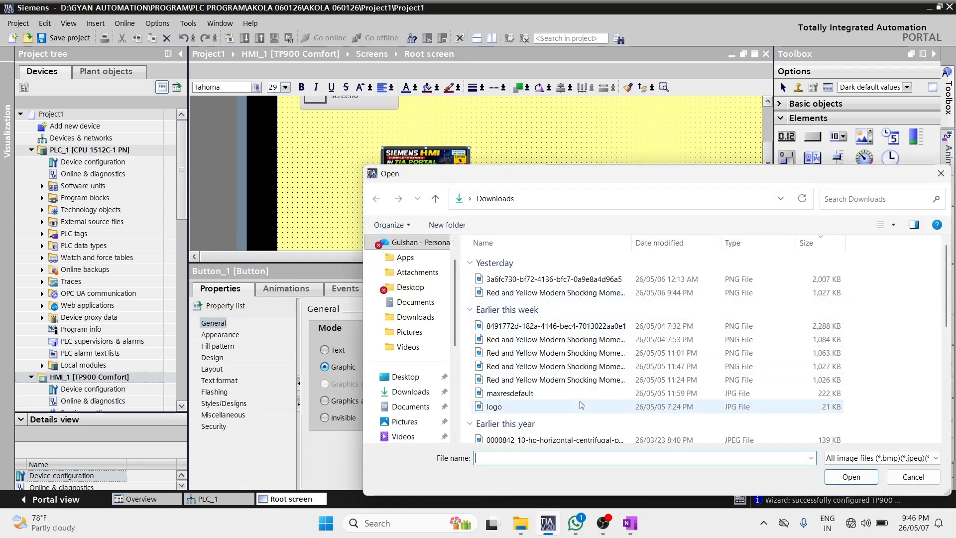
{"action": "left_click", "coordinate": [580, 405]}
{"action": "left_click", "coordinate": [851, 476]}
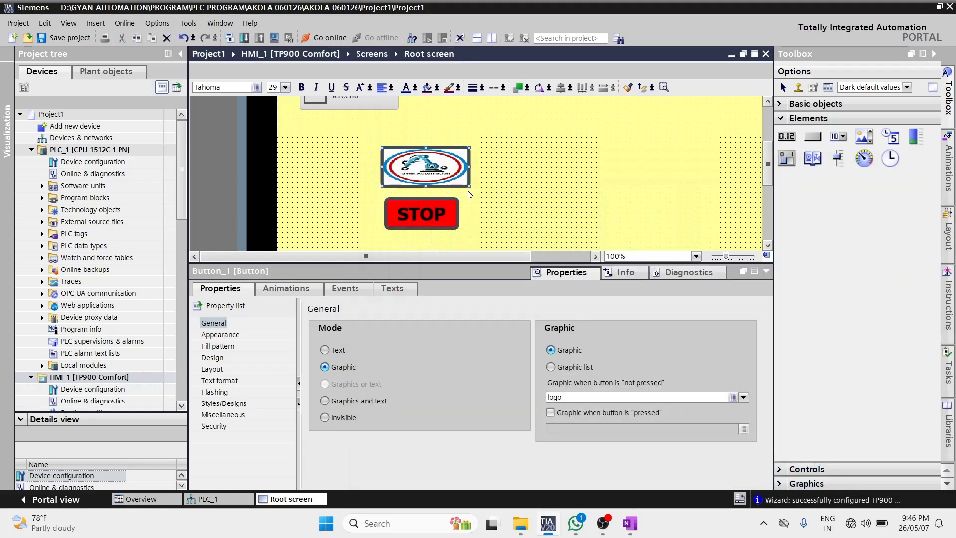
{"action": "left_click_drag", "start_coordinate": [470, 167], "coordinate": [447, 180]}
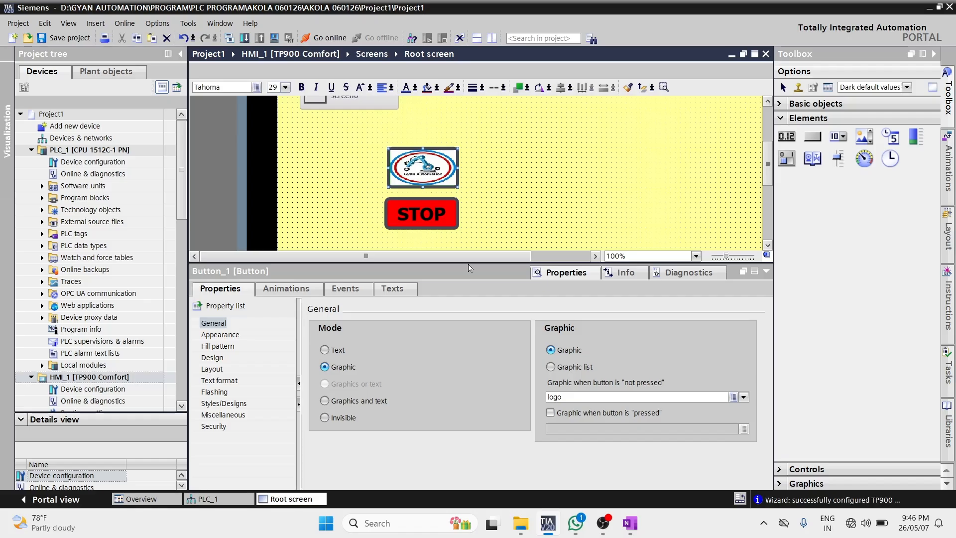
- Undo the upper button's size and graphic changes back to its START label, with no "not pressed" graphic assigned
{"action": "left_click_drag", "start_coordinate": [469, 262], "coordinate": [475, 283]}
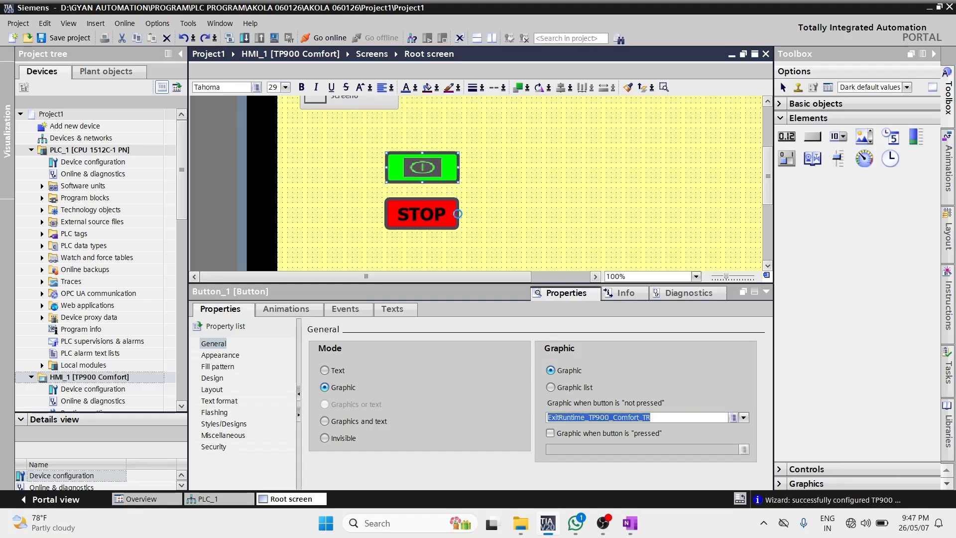
{"action": "key", "text": "Delete"}
{"action": "key", "text": "ctrl+z"}
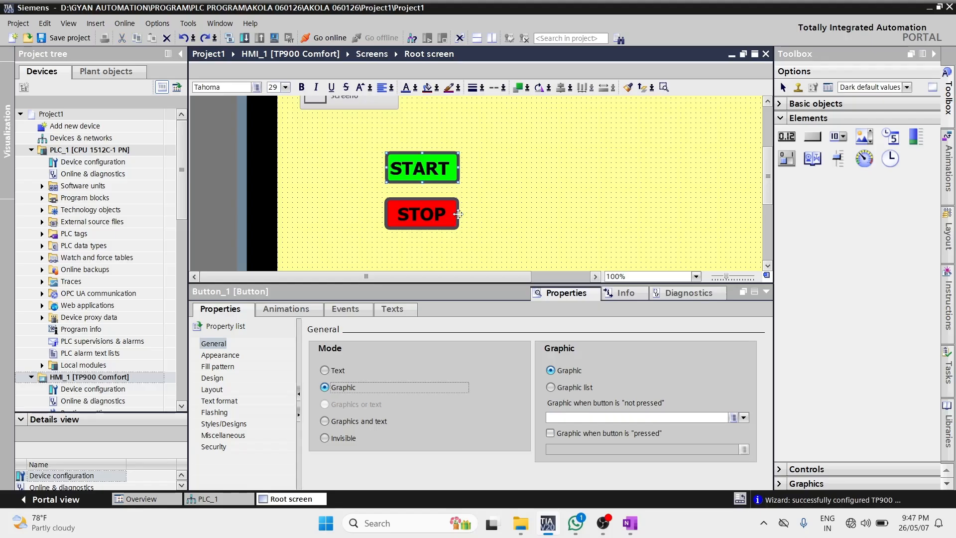
- Examine the START button's Click, Press, Release, Activate, Deactivate and Change events, and select the STOP button
{"action": "left_click", "coordinate": [363, 309]}
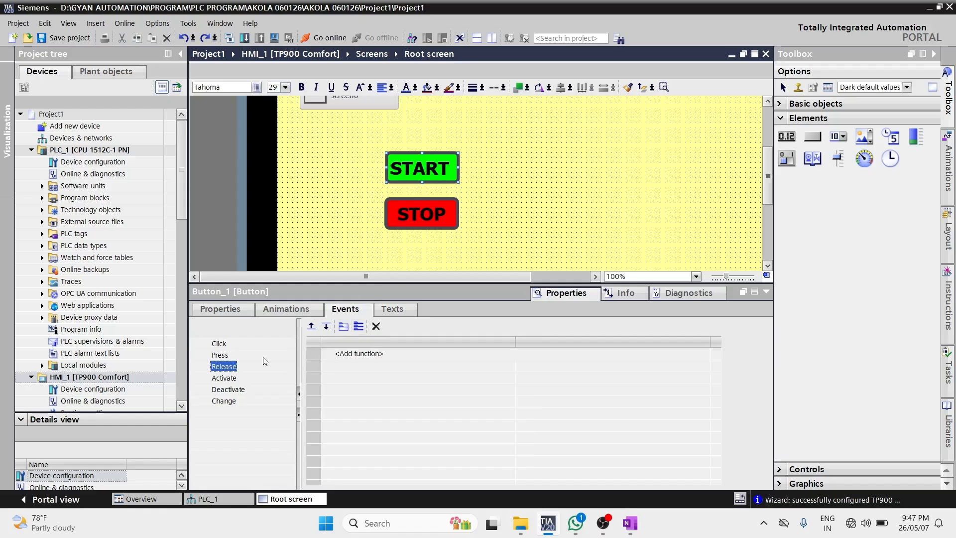
{"action": "left_click", "coordinate": [219, 343]}
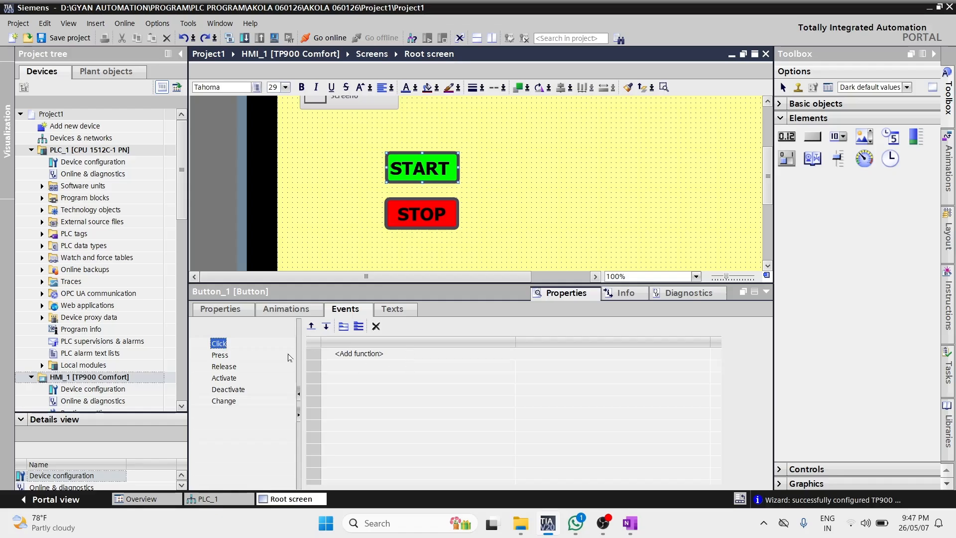
{"action": "left_click", "coordinate": [226, 359]}
{"action": "left_click", "coordinate": [233, 370]}
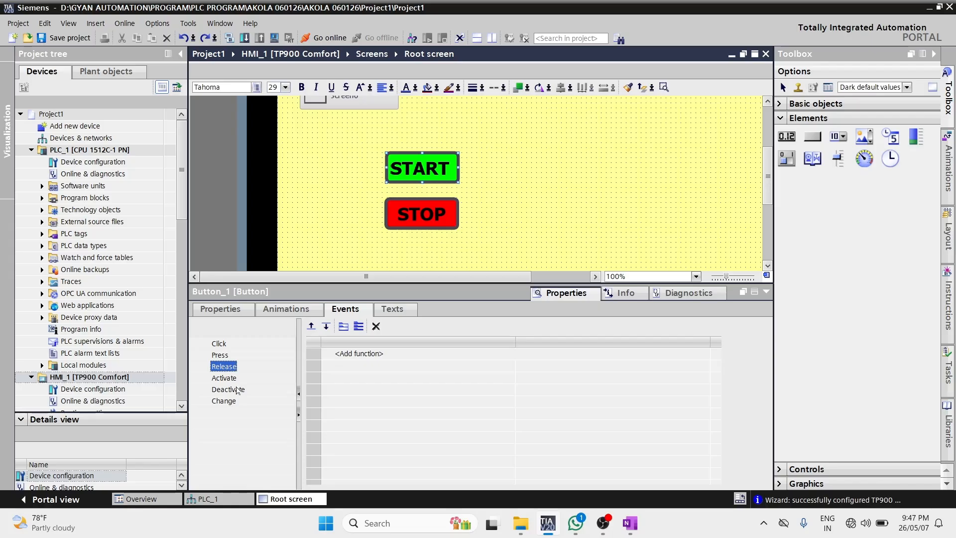
{"action": "left_click", "coordinate": [232, 379]}
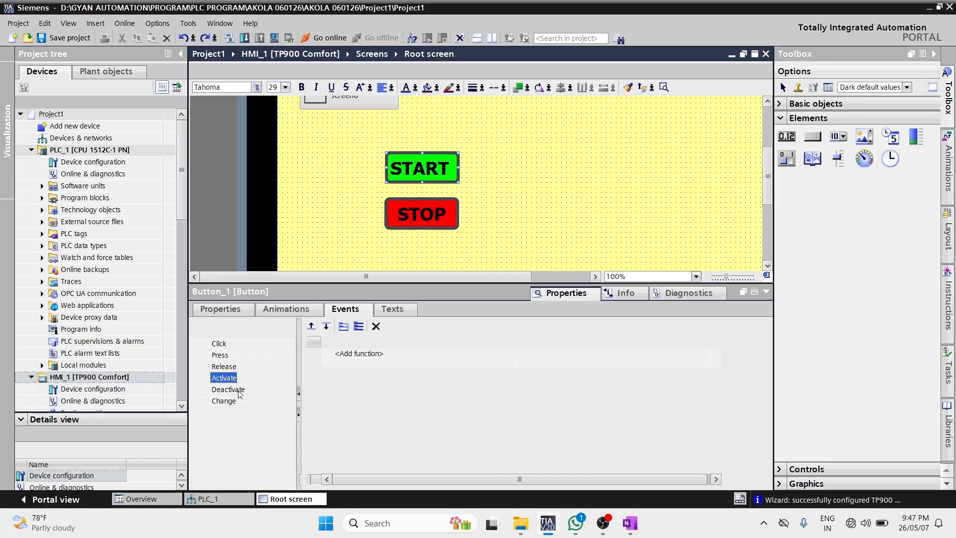
{"action": "left_click", "coordinate": [240, 392]}
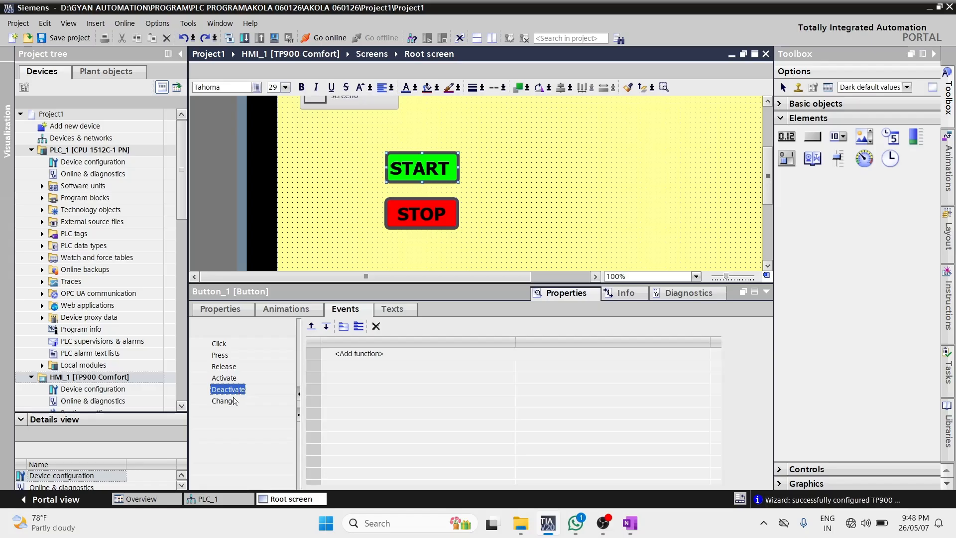
{"action": "left_click", "coordinate": [234, 401]}
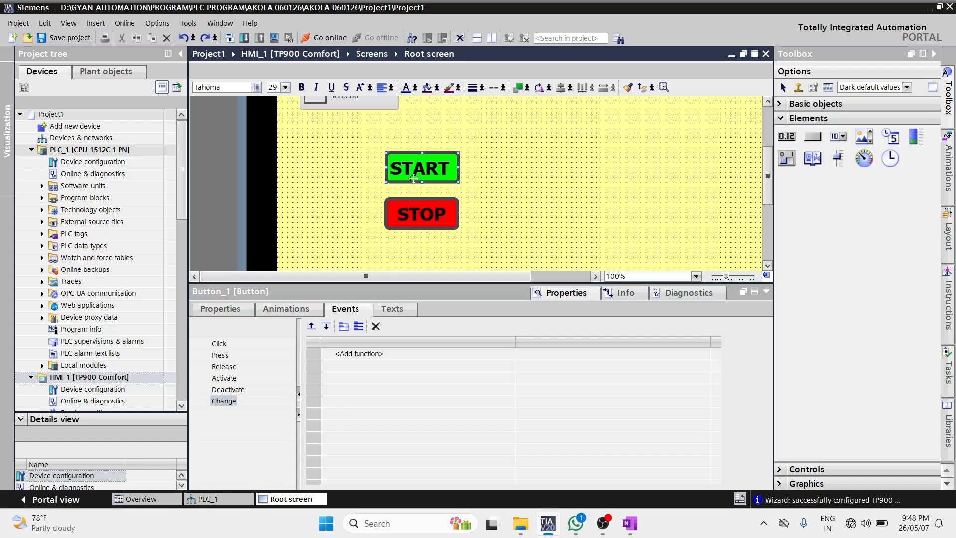
{"action": "left_click", "coordinate": [421, 215]}
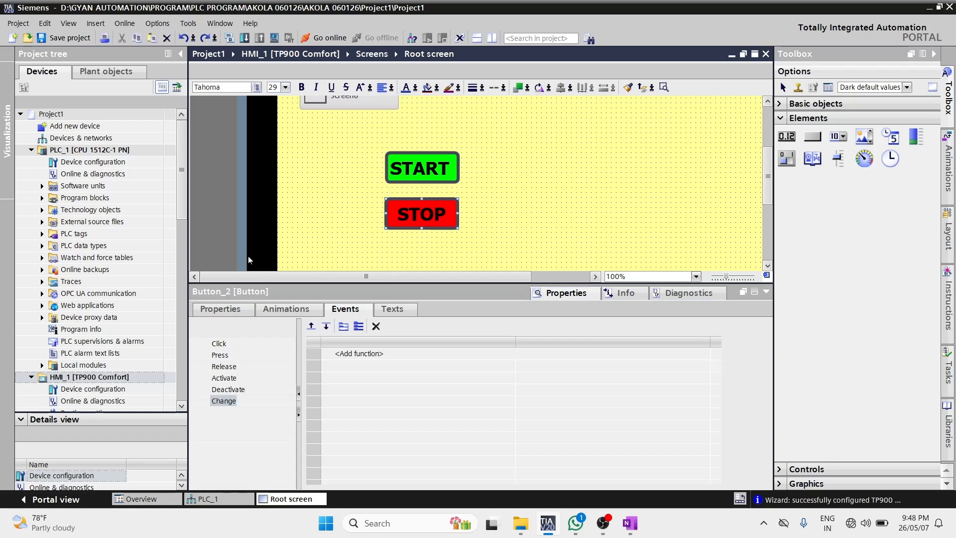
- Open PLC_1's Main [OB1] block and add a normally open contact and an output coil to Network 1
{"action": "left_click", "coordinate": [42, 198]}
{"action": "double_click", "coordinate": [91, 221]}
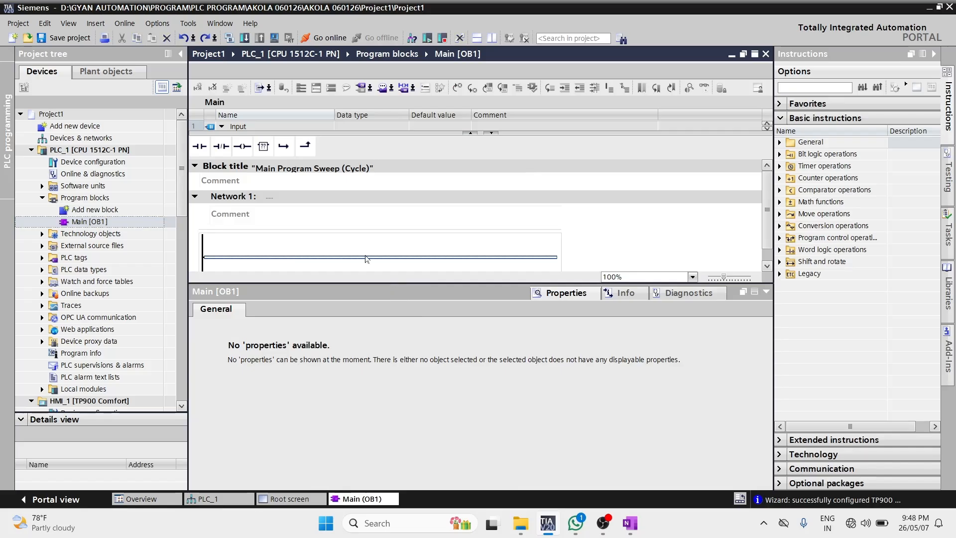
{"action": "left_click", "coordinate": [366, 259]}
{"action": "left_click", "coordinate": [200, 146]}
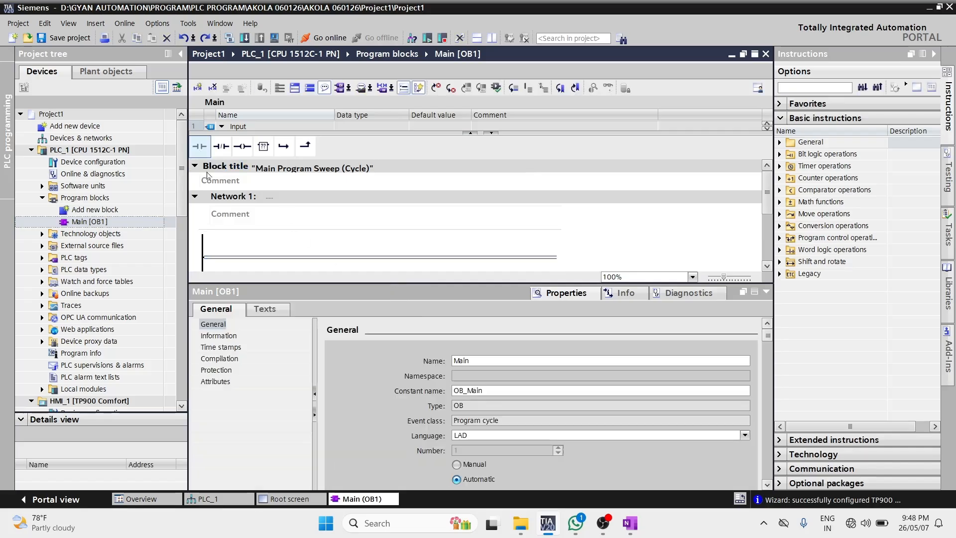
{"action": "left_click", "coordinate": [241, 149]}
- Assign address M0.0 to the contact and Q0.0 to the coil in Network 1
{"action": "left_click", "coordinate": [258, 246]}
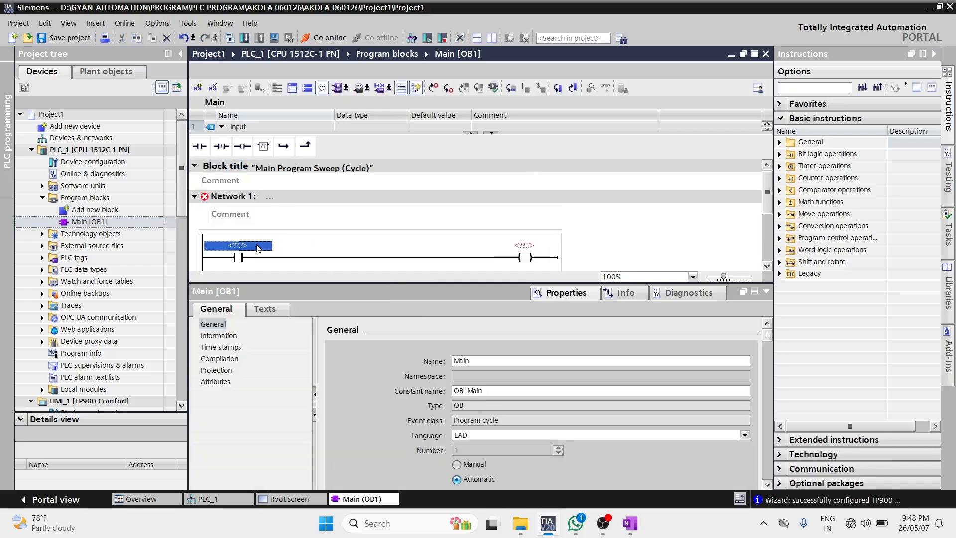
{"action": "type", "text": "M0.0"}
{"action": "key", "text": "Return"}
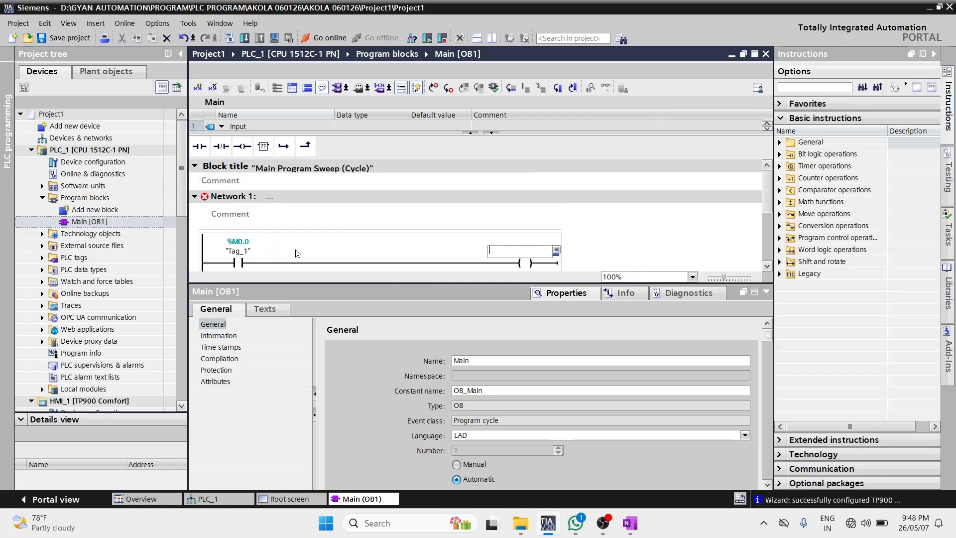
{"action": "key", "text": "Return"}
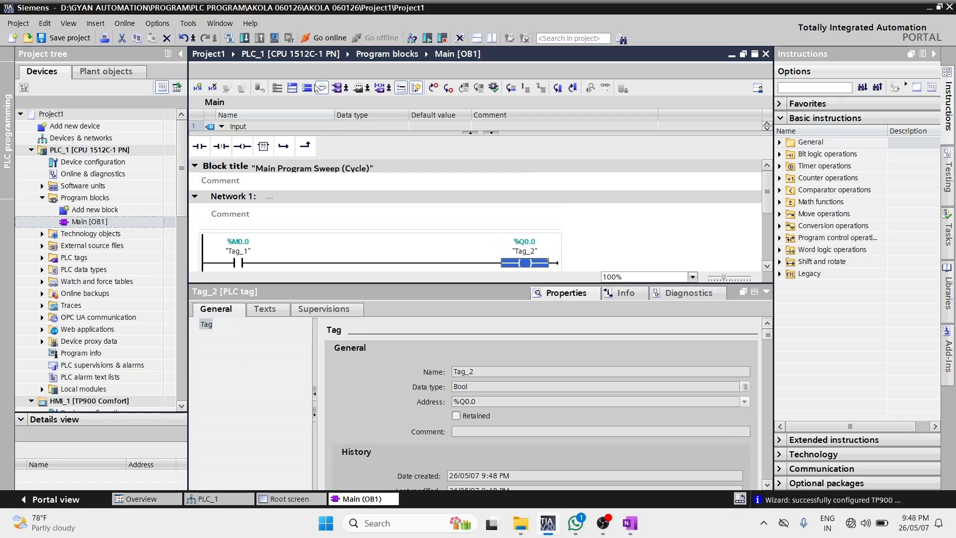
- Download PLC_1 over the PN/IE_1 subnet to the simulated CPU-1500 at address 192.168.0.1
{"action": "left_click", "coordinate": [244, 40]}
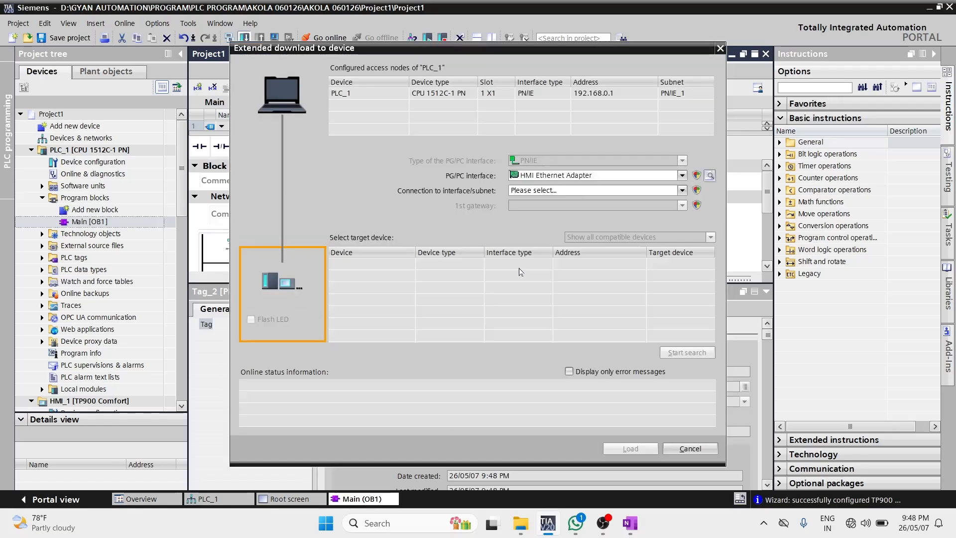
{"action": "left_click", "coordinate": [631, 194]}
{"action": "left_click", "coordinate": [622, 219]}
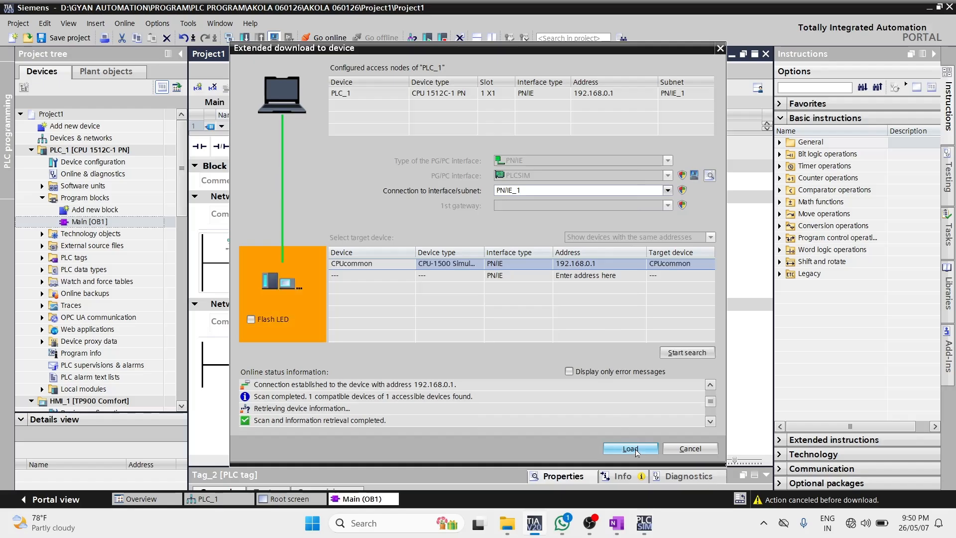
{"action": "left_click", "coordinate": [635, 449]}
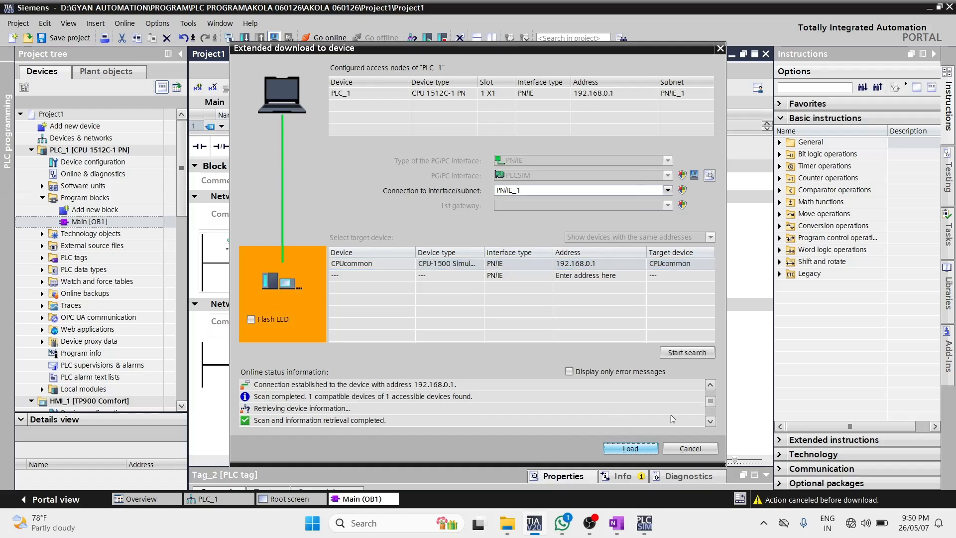
{"action": "left_click", "coordinate": [536, 338]}
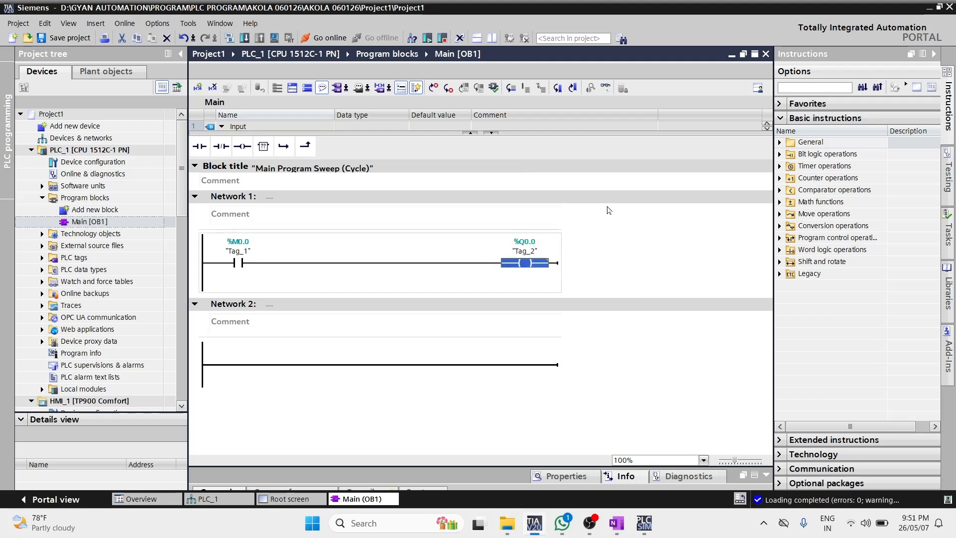
- Monitor Main [OB1] online, switch the simulated CPU to RUN mode, and go offline
{"action": "left_click", "coordinate": [602, 92]}
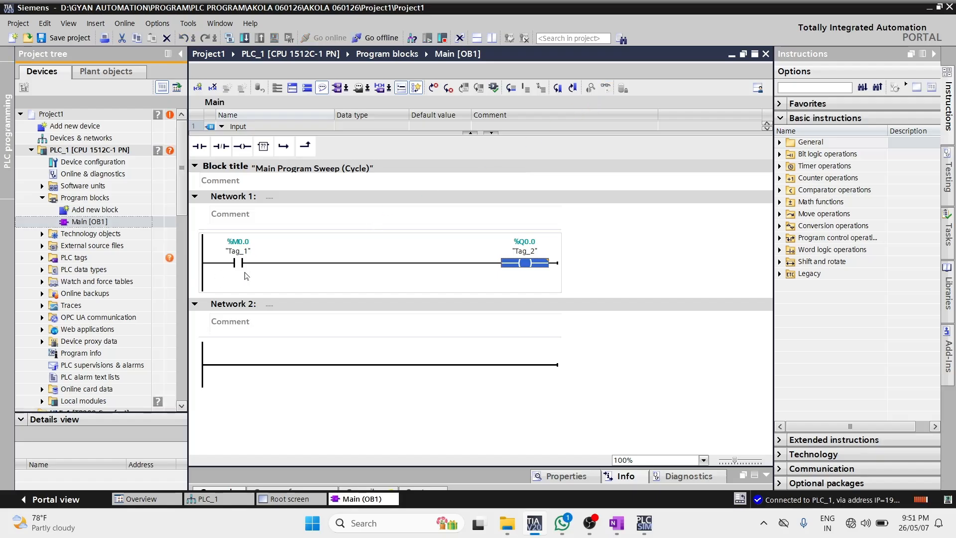
{"action": "left_click", "coordinate": [948, 177]}
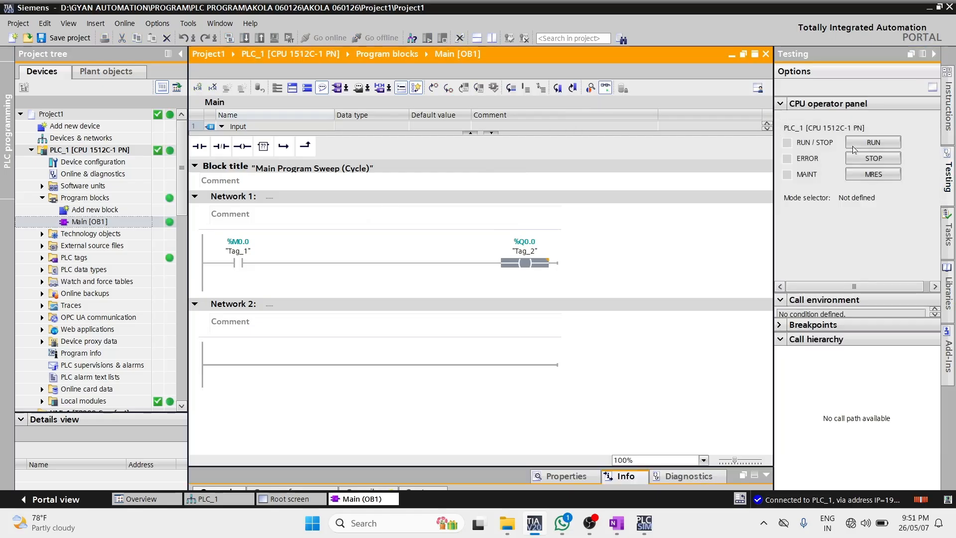
{"action": "left_click", "coordinate": [873, 143]}
{"action": "left_click", "coordinate": [508, 280]}
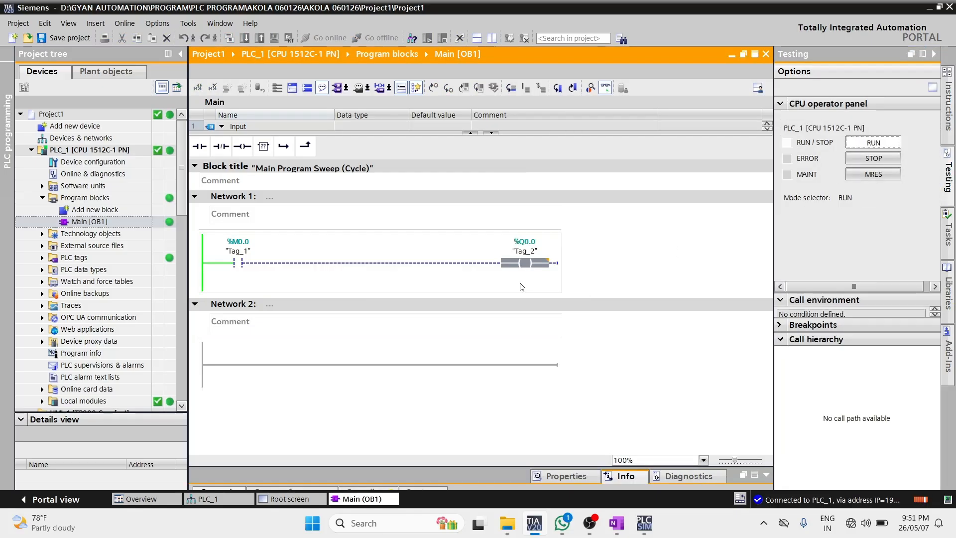
{"action": "left_click", "coordinate": [438, 242]}
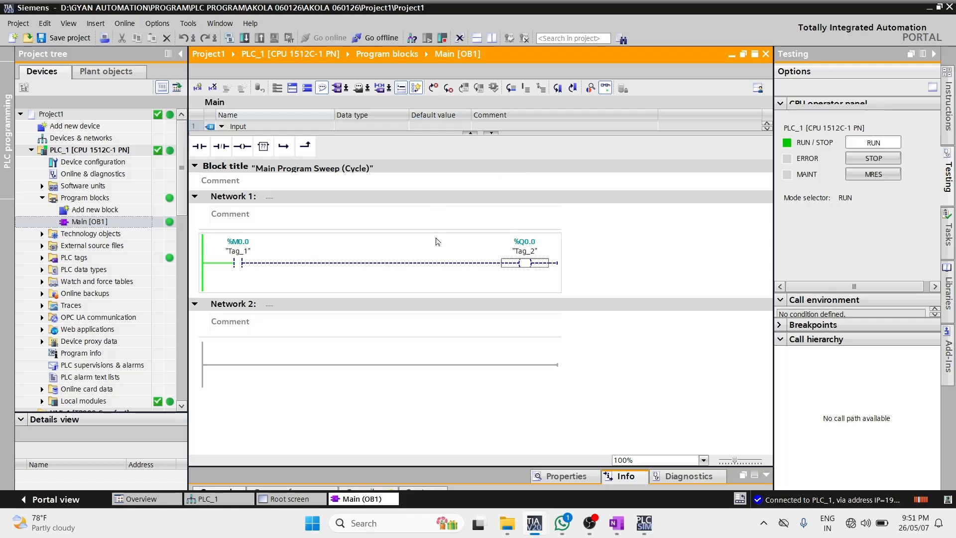
{"action": "left_click", "coordinate": [366, 38]}
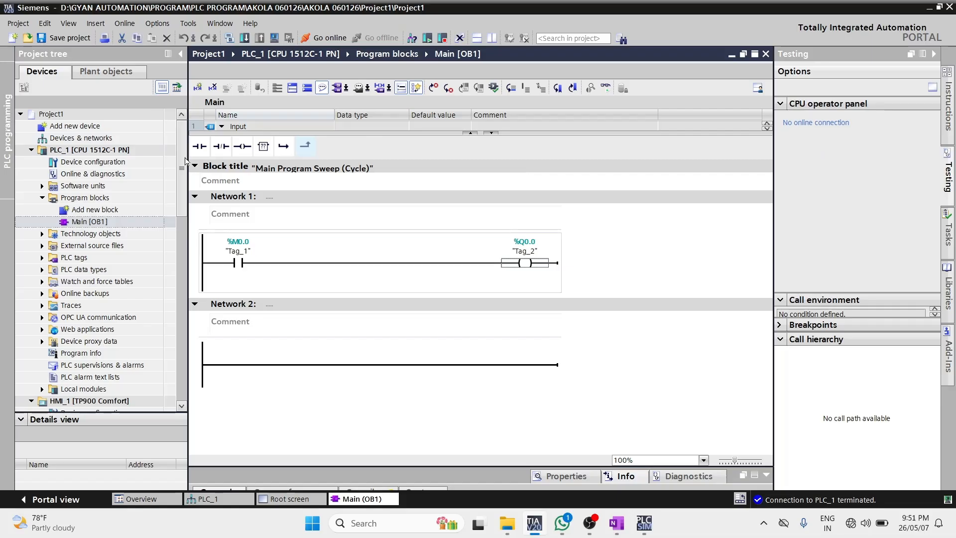
- Draw a circle on the HMI's Root screen beside the START and STOP buttons
{"action": "left_click", "coordinate": [310, 495]}
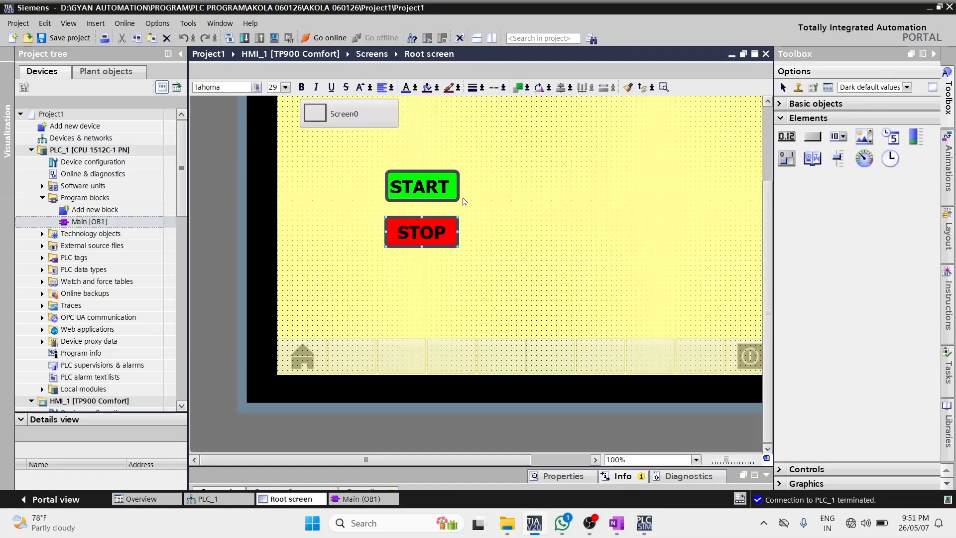
{"action": "left_click", "coordinate": [399, 422]}
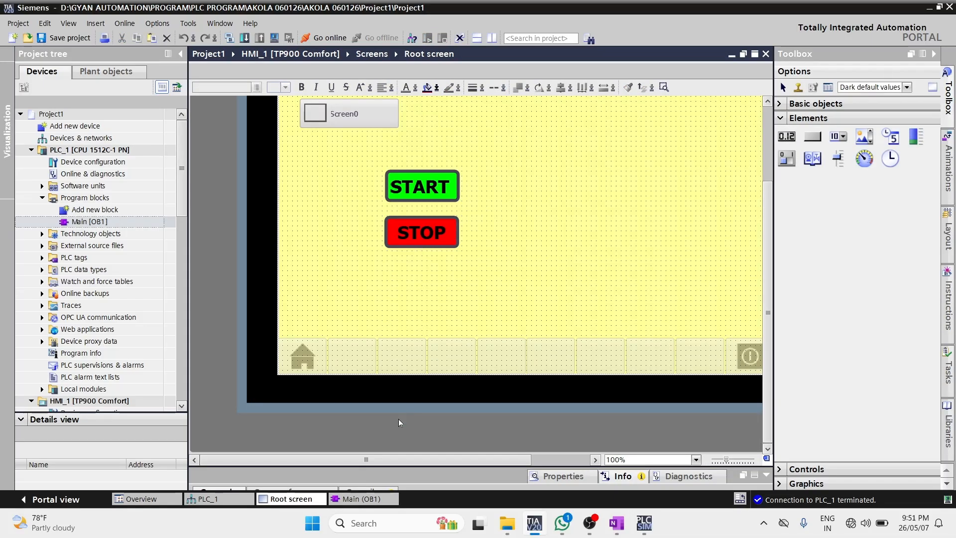
{"action": "left_click_drag", "start_coordinate": [394, 461], "coordinate": [456, 461]}
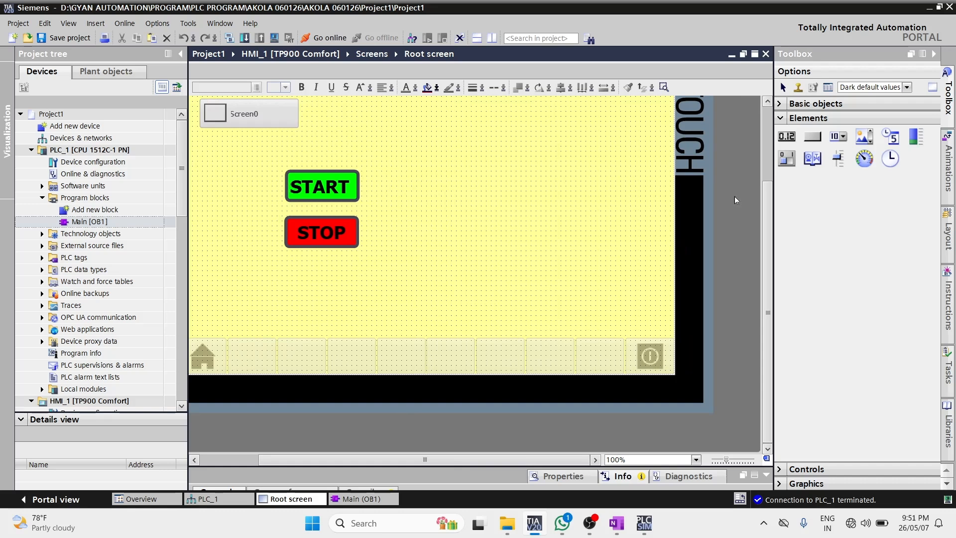
{"action": "left_click", "coordinate": [826, 103]}
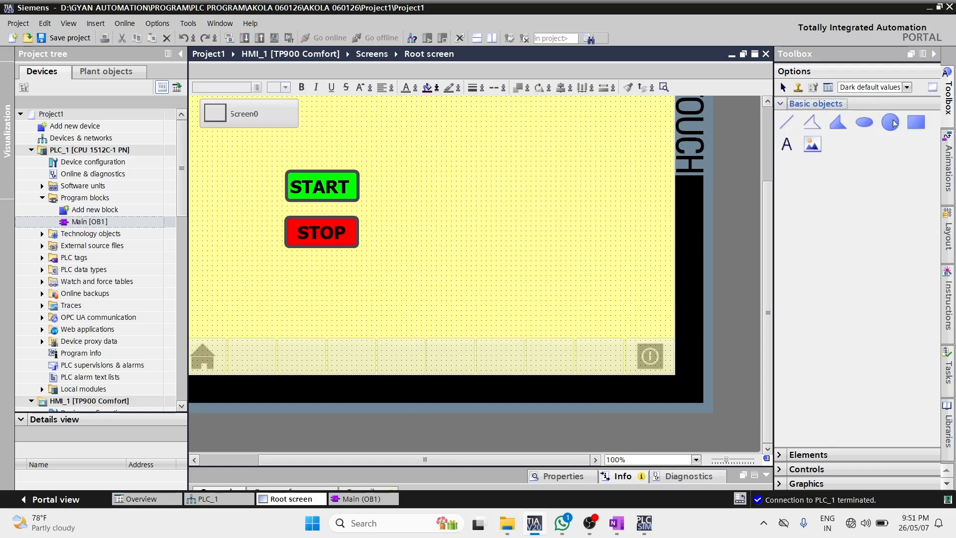
{"action": "left_click", "coordinate": [889, 122]}
{"action": "mouse_move", "coordinate": [403, 192]}
{"action": "left_mouse_down"}
{"action": "mouse_move", "coordinate": [481, 265]}
{"action": "mouse_move", "coordinate": [452, 230]}
{"action": "left_mouse_up"}
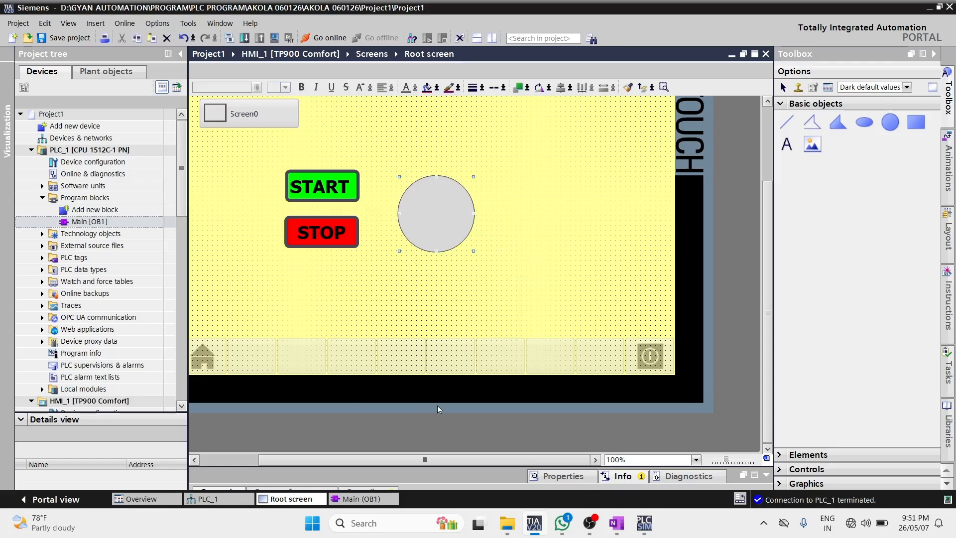
- Add an Appearance animation to the circle and link it to PLC tag Tag_2 from the default tag table
{"action": "left_click_drag", "start_coordinate": [438, 465], "coordinate": [444, 294]}
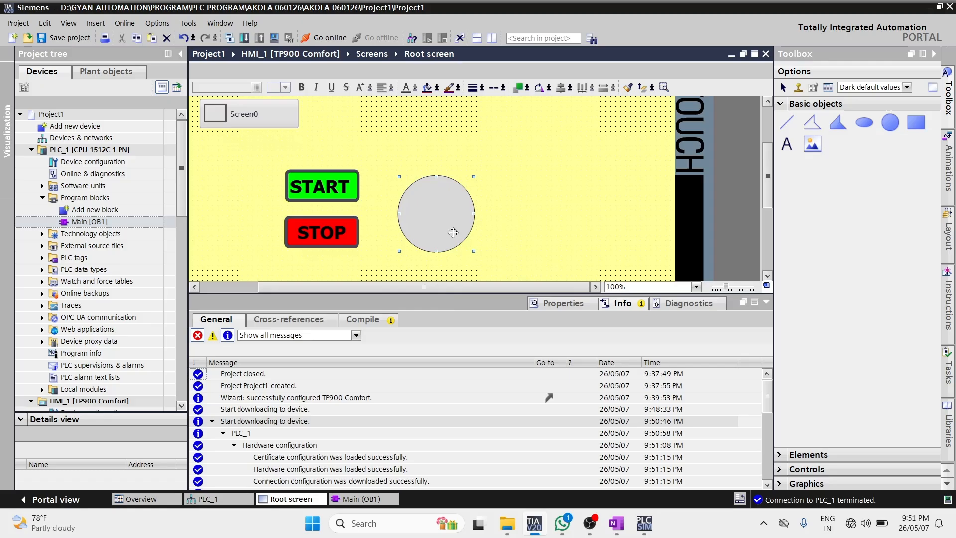
{"action": "left_click", "coordinate": [578, 308]}
{"action": "left_click", "coordinate": [285, 319]}
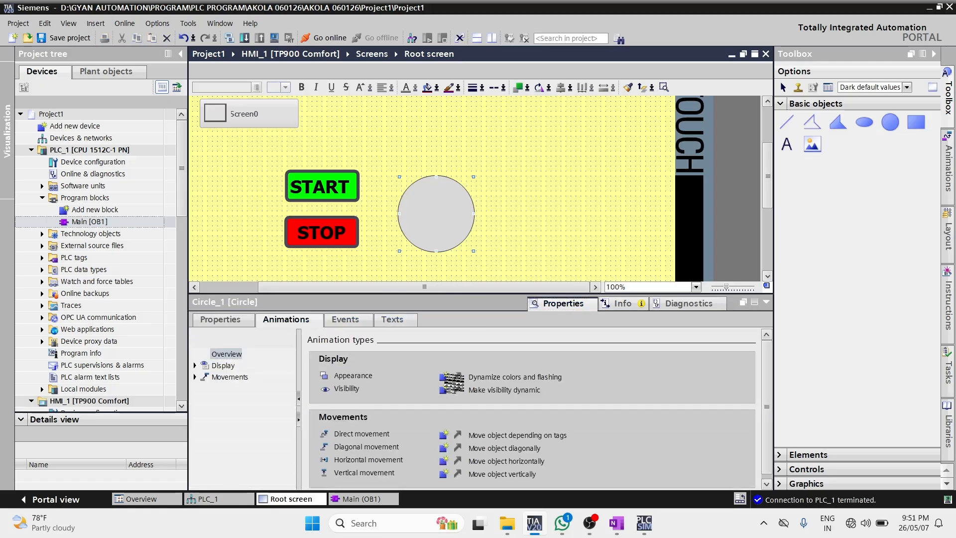
{"action": "double_click", "coordinate": [444, 377]}
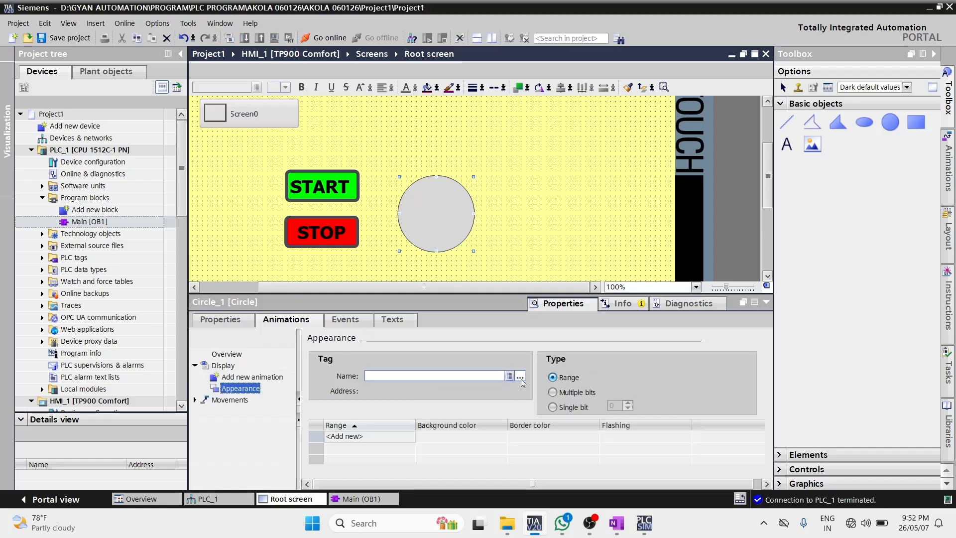
{"action": "left_click", "coordinate": [520, 377]}
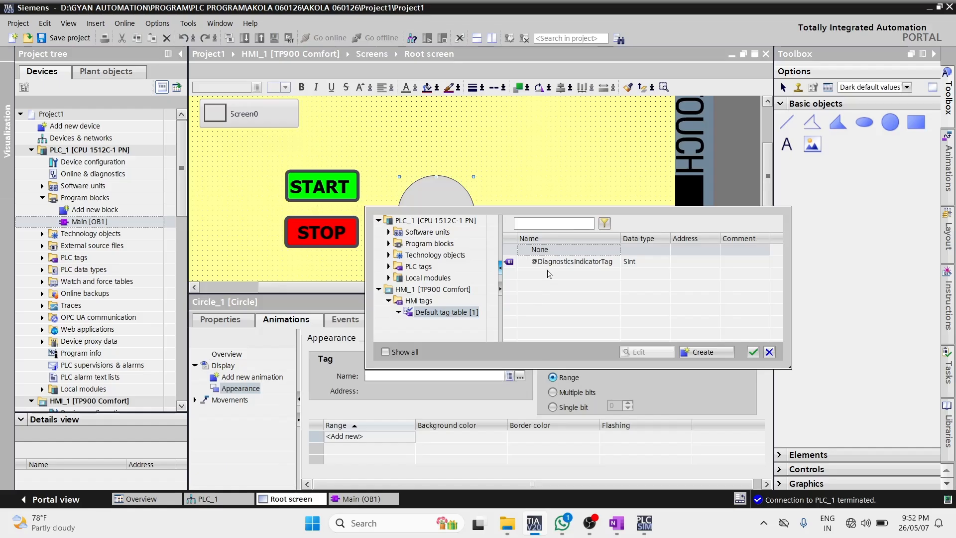
{"action": "left_click", "coordinate": [388, 266]}
{"action": "left_click", "coordinate": [427, 279]}
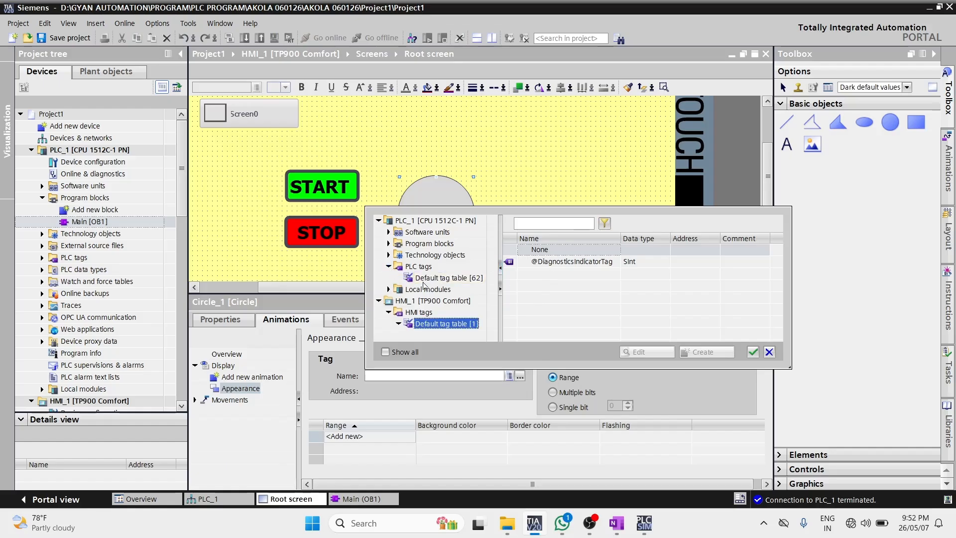
{"action": "double_click", "coordinate": [591, 272]}
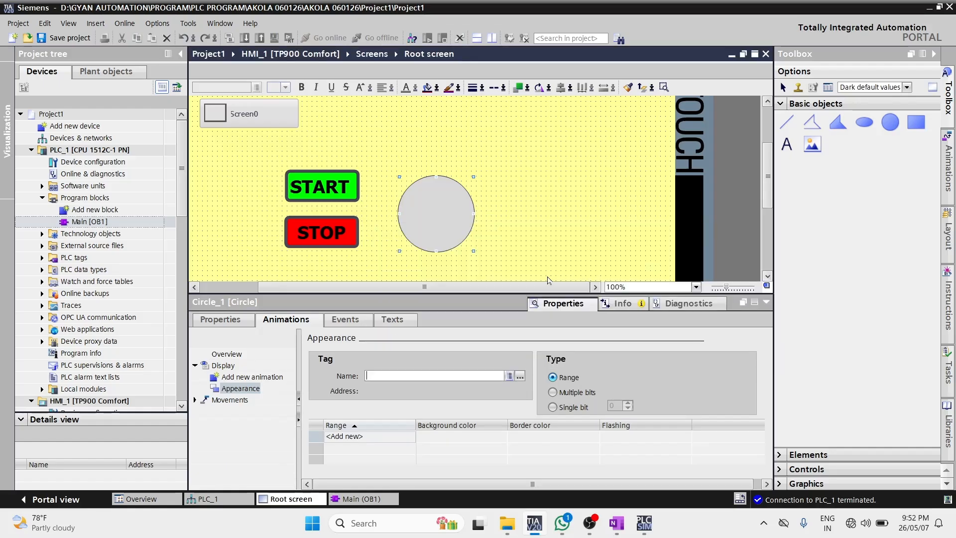
- Define the circle's appearance ranges with background 255, 0, 0 for value 0 and 0, 255, 0 for value 1
{"action": "left_click", "coordinate": [344, 436]}
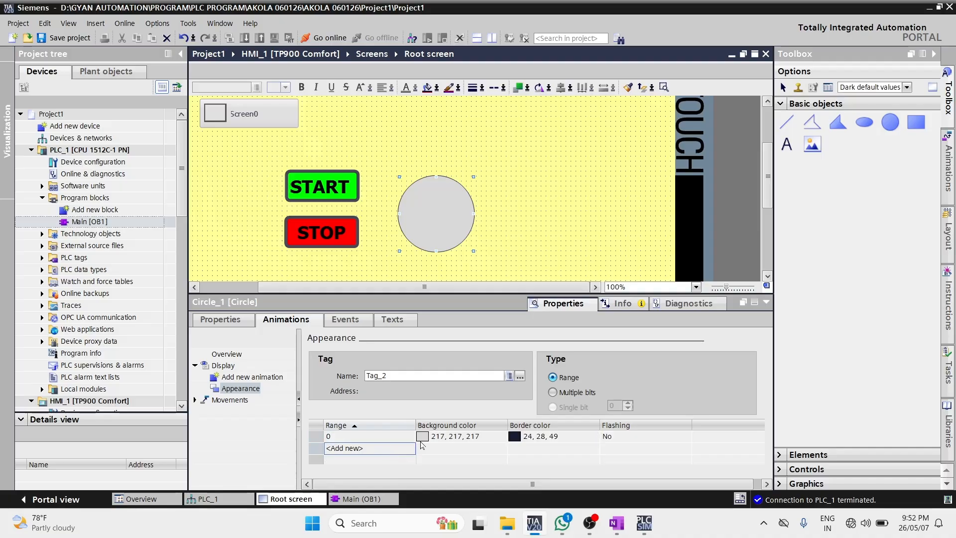
{"action": "left_click", "coordinate": [343, 448]}
{"action": "left_click", "coordinate": [490, 436]}
{"action": "left_click", "coordinate": [502, 436]}
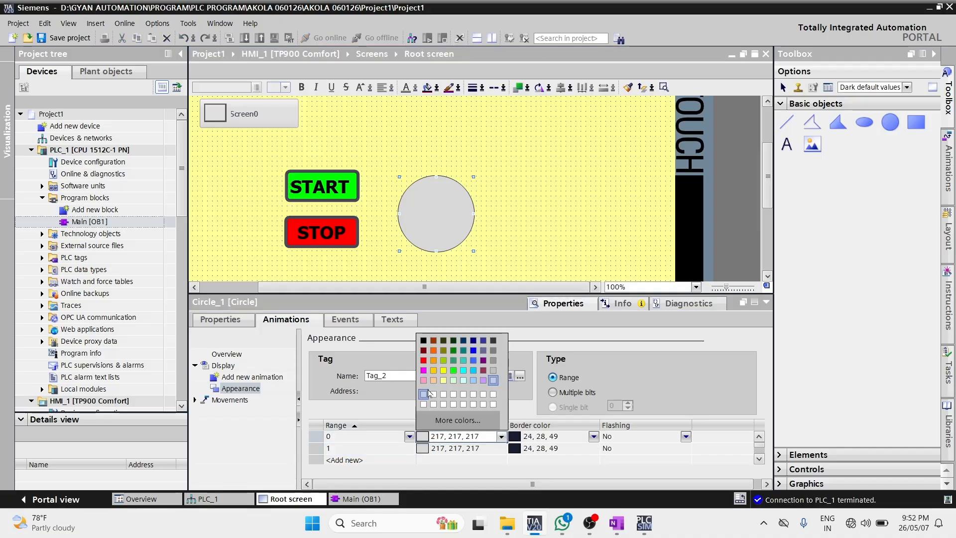
{"action": "left_click", "coordinate": [423, 360]}
{"action": "left_click", "coordinate": [448, 448]}
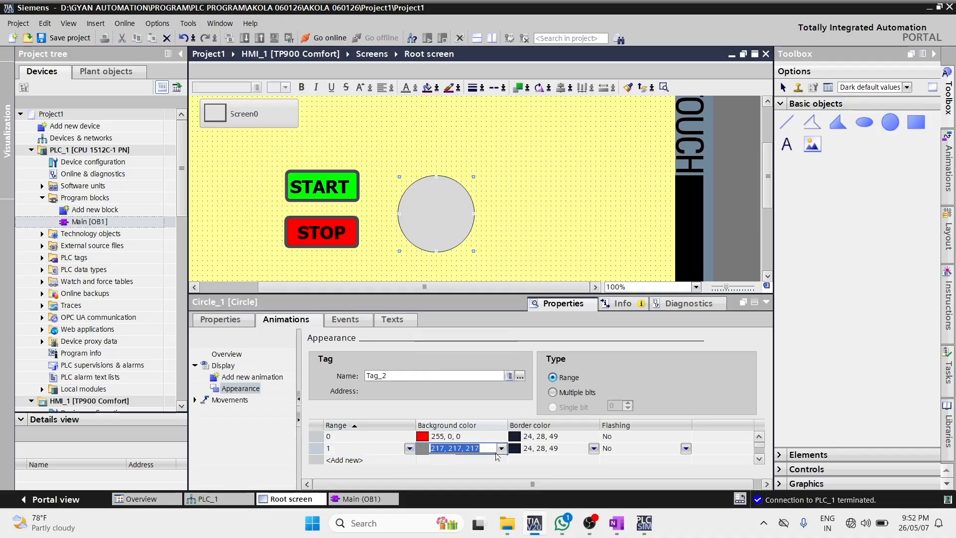
{"action": "left_click", "coordinate": [502, 448]}
{"action": "left_click", "coordinate": [453, 381]}
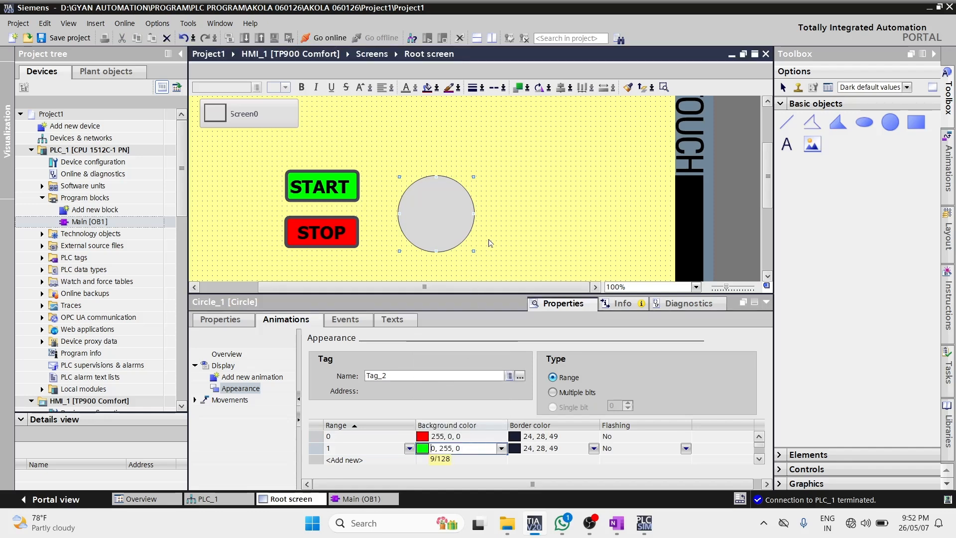
- Add the SetBit function to the START button's Click event
{"action": "left_click", "coordinate": [340, 186]}
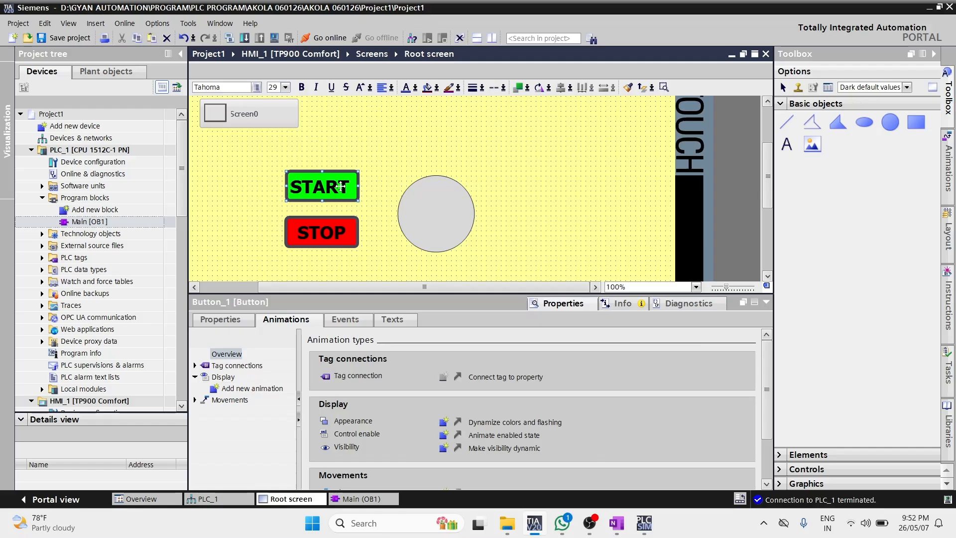
{"action": "left_click", "coordinate": [345, 319]}
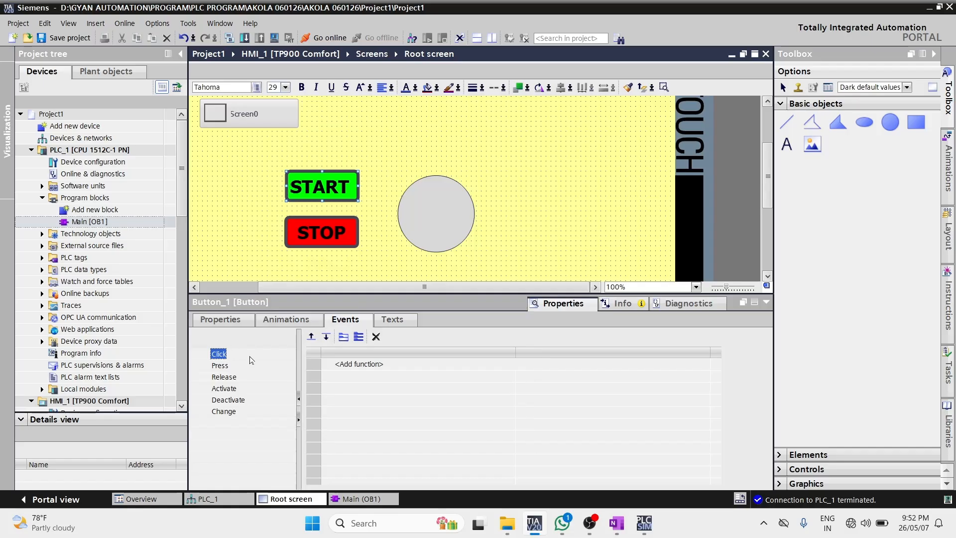
{"action": "left_click", "coordinate": [351, 367]}
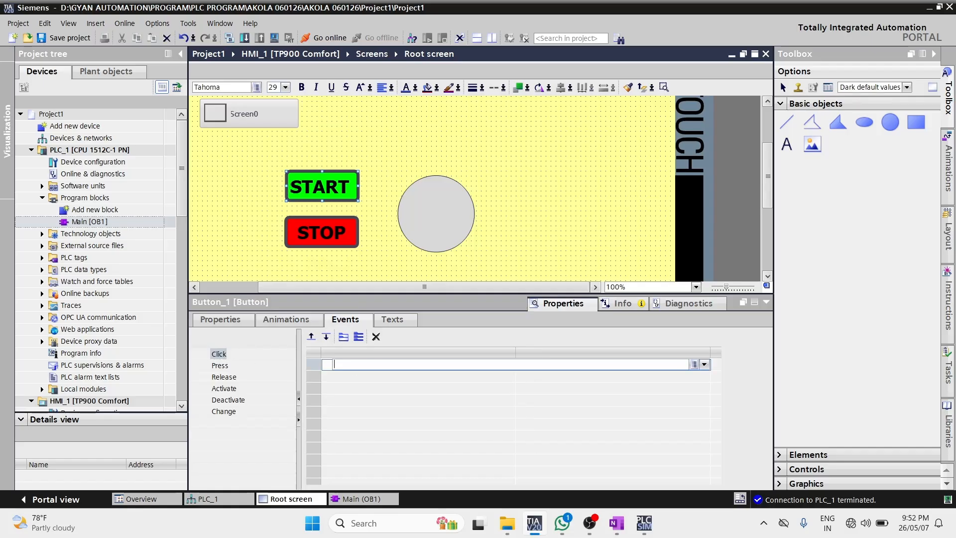
{"action": "type", "text": "SET"}
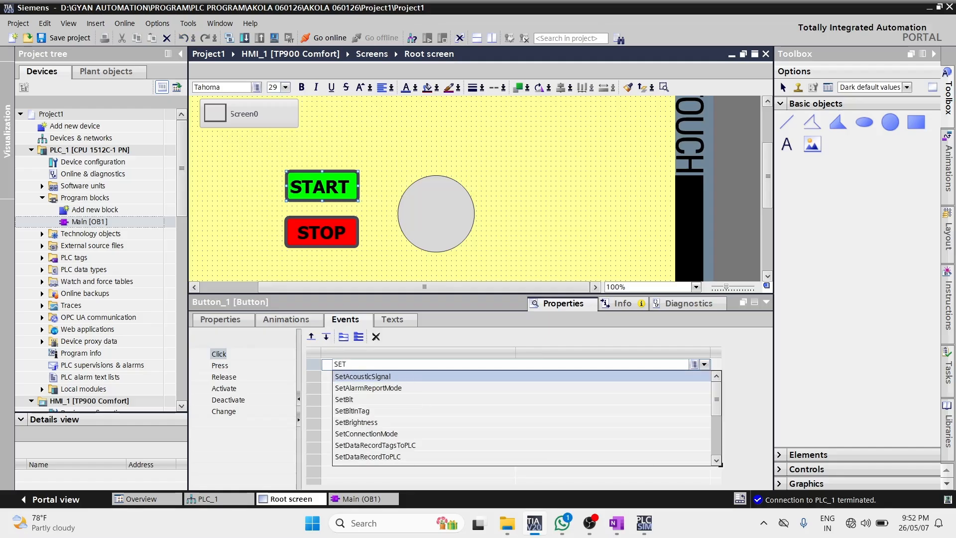
{"action": "left_click", "coordinate": [370, 399]}
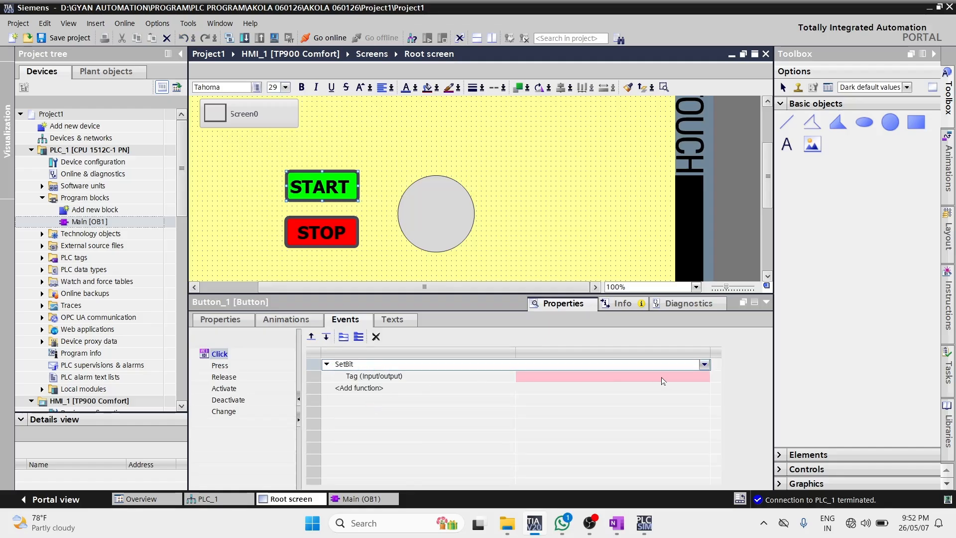
- Assign PLC tag Tag_1 from the default tag table to the START button's SetBit function
{"action": "left_click", "coordinate": [704, 380]}
{"action": "left_click", "coordinate": [705, 379]}
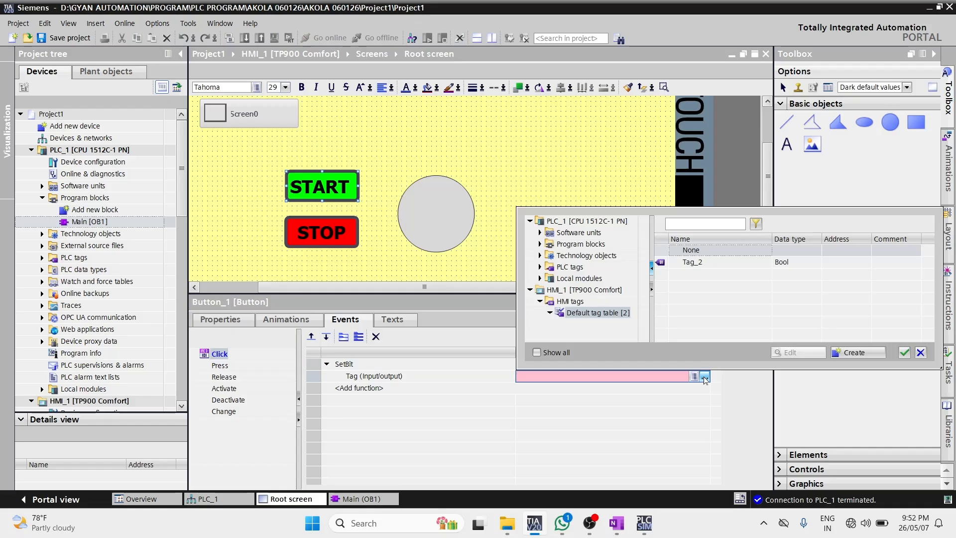
{"action": "left_click", "coordinate": [712, 270]}
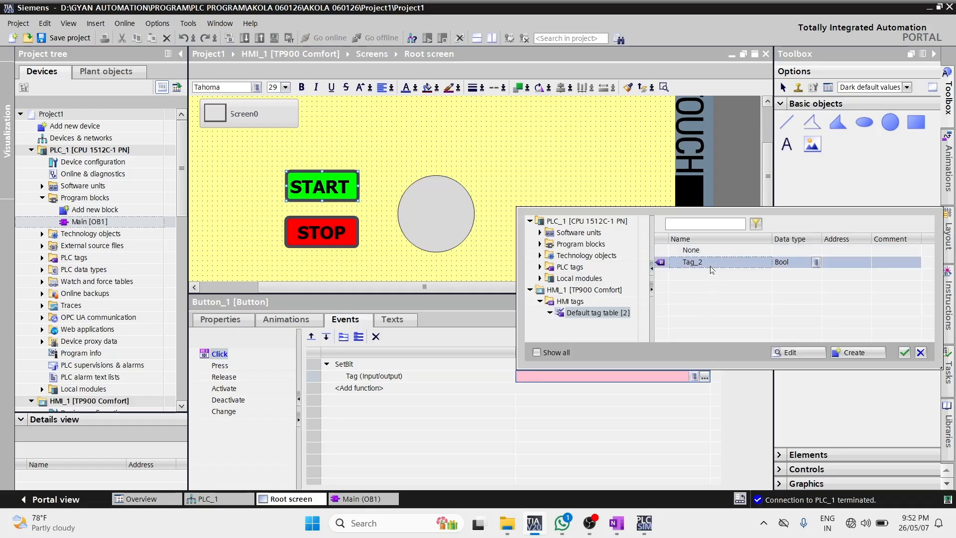
{"action": "left_click", "coordinate": [570, 266]}
{"action": "left_click", "coordinate": [540, 267]}
{"action": "left_click", "coordinate": [600, 278]}
{"action": "left_click", "coordinate": [746, 262]}
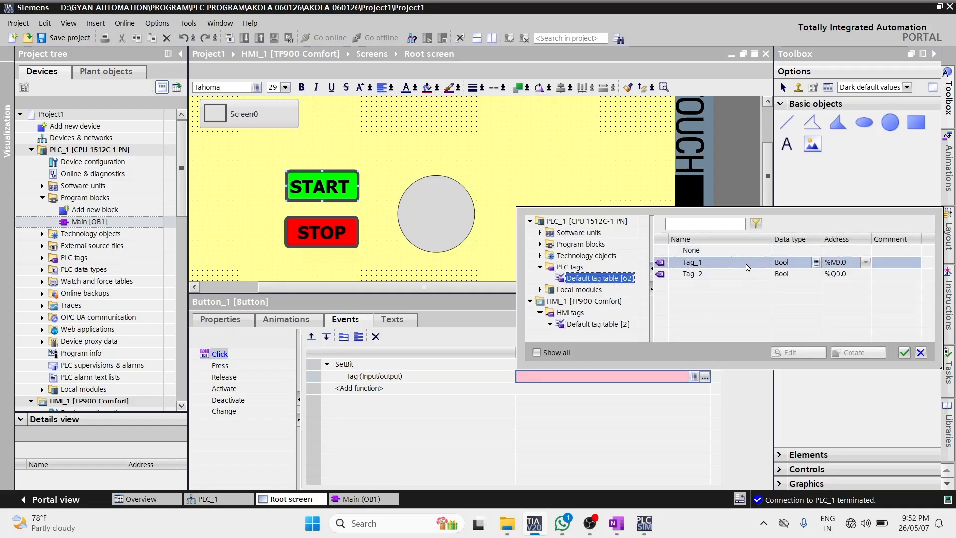
{"action": "double_click", "coordinate": [747, 264]}
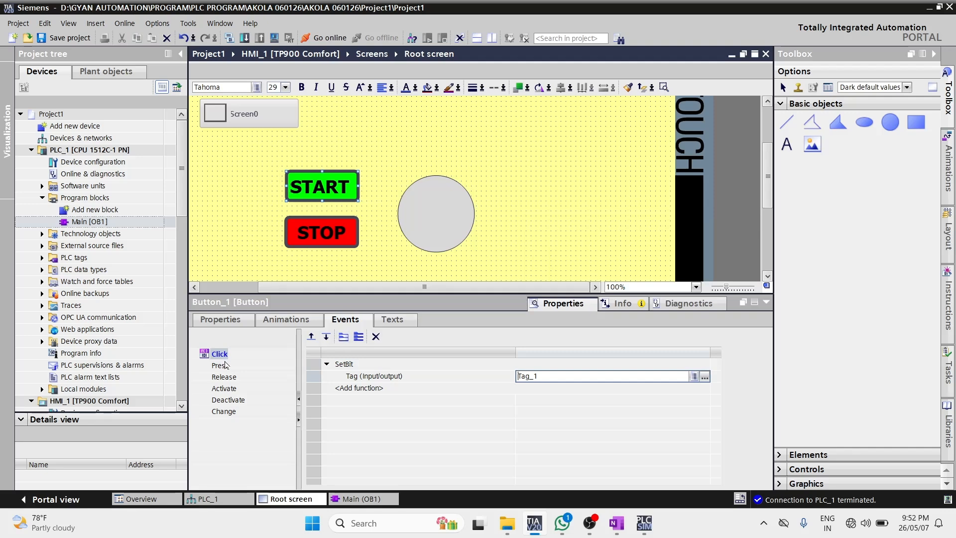
- Add the ResetBit function to the STOP button's Click event
{"action": "left_click", "coordinate": [307, 232]}
{"action": "left_click", "coordinate": [219, 354]}
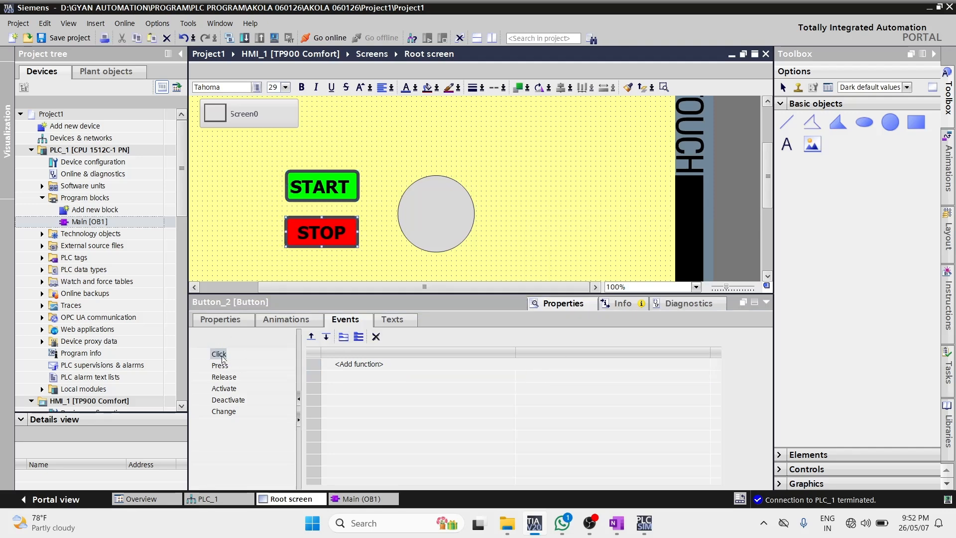
{"action": "left_click", "coordinate": [370, 365]}
{"action": "type", "text": "E"}
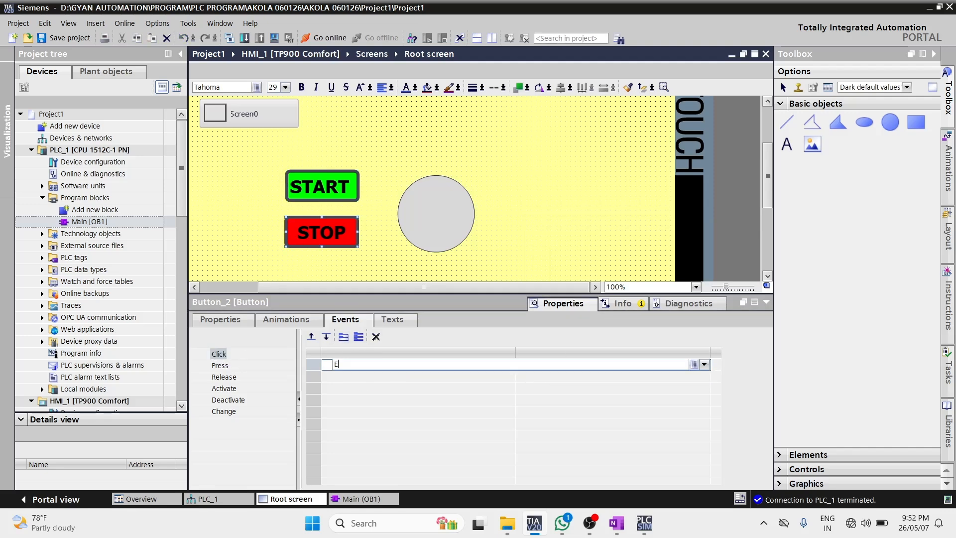
{"action": "type", "text": "ES"}
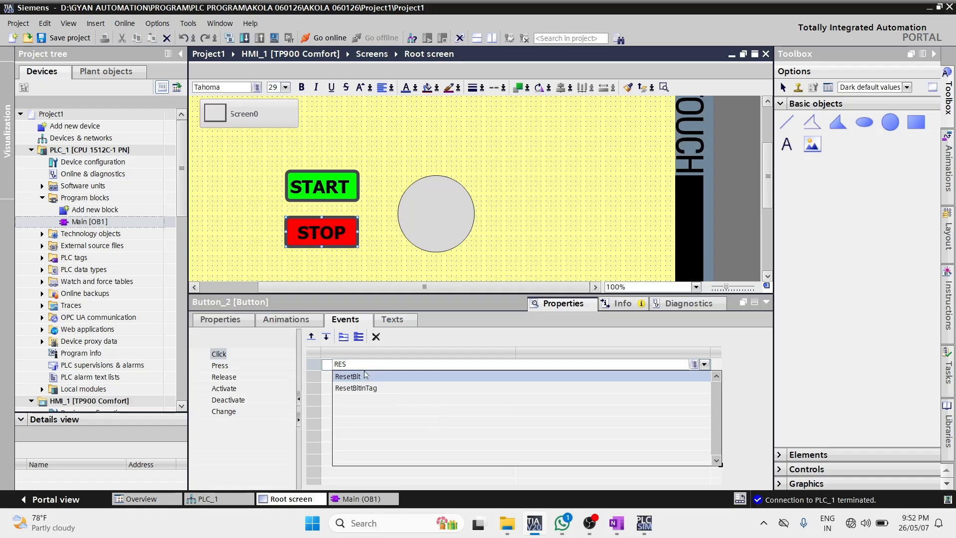
{"action": "left_click", "coordinate": [701, 376]}
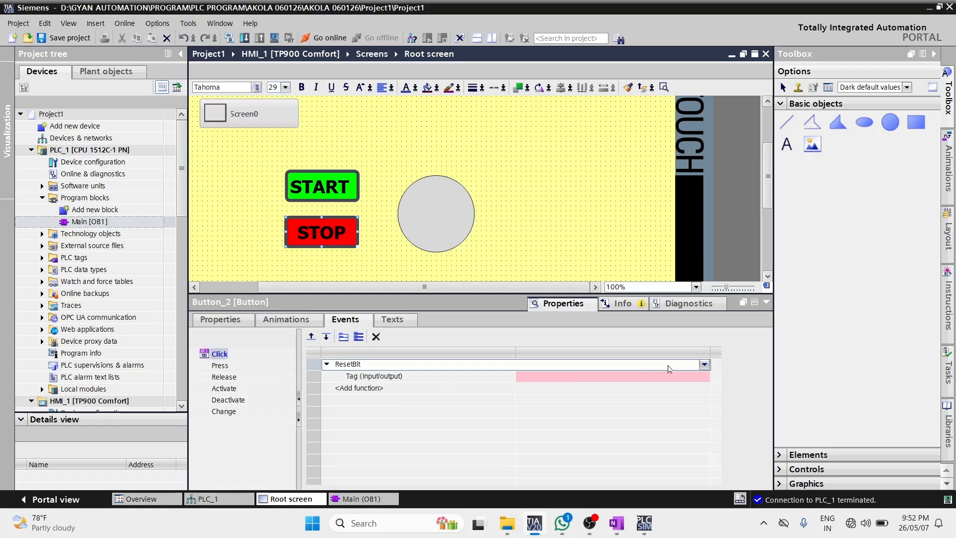
- Assign PLC tag Tag_1 from the default tag table to the STOP button's ResetBit function
{"action": "left_click", "coordinate": [703, 376]}
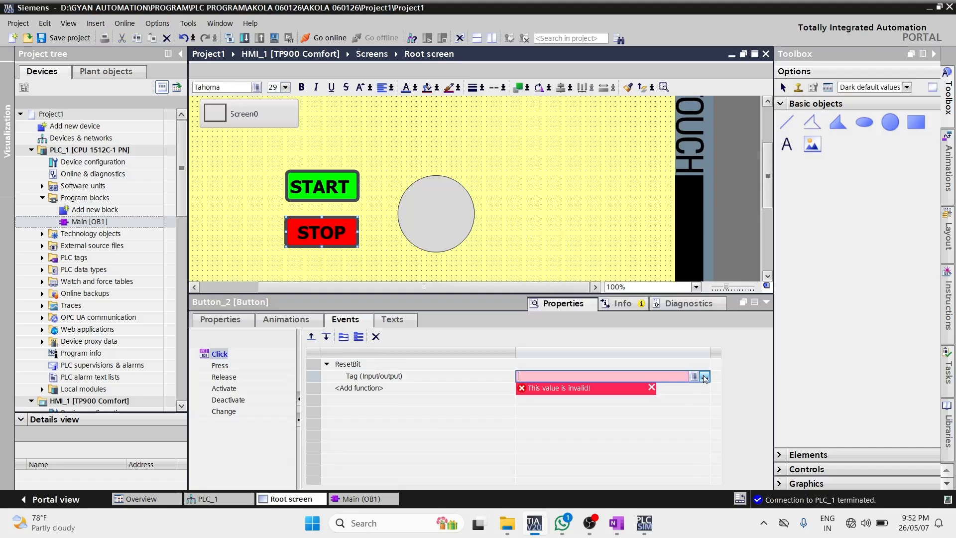
{"action": "left_click", "coordinate": [704, 377]}
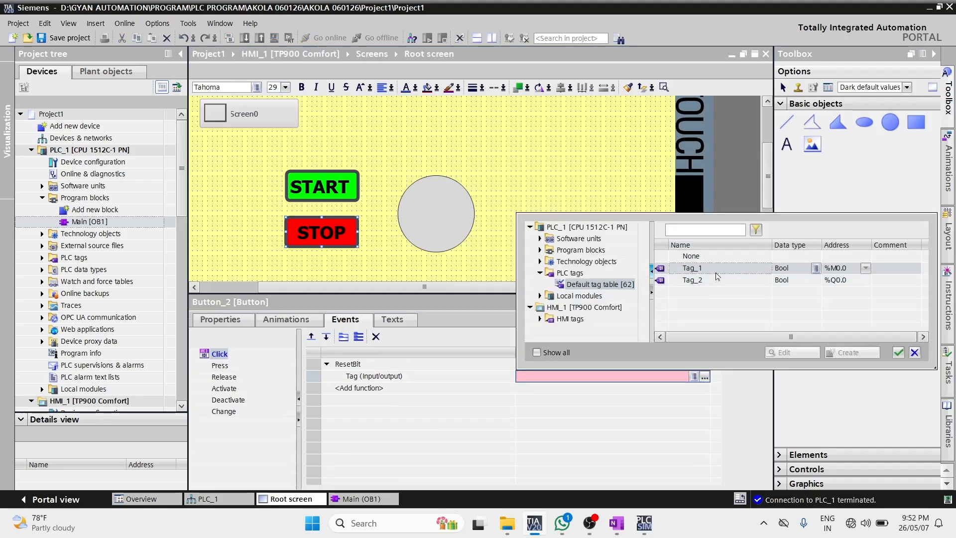
{"action": "double_click", "coordinate": [715, 270]}
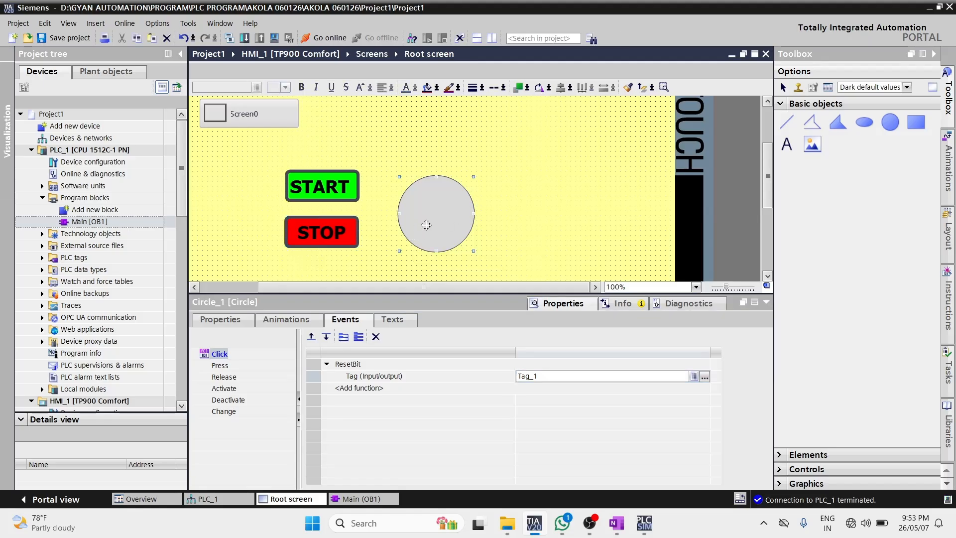
{"action": "left_click", "coordinate": [475, 224]}
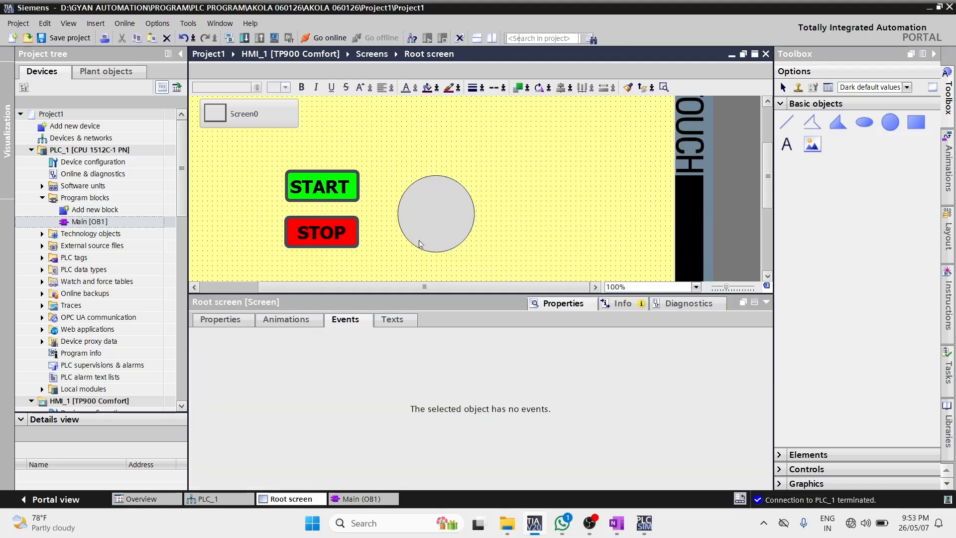
{"action": "left_click", "coordinate": [343, 239]}
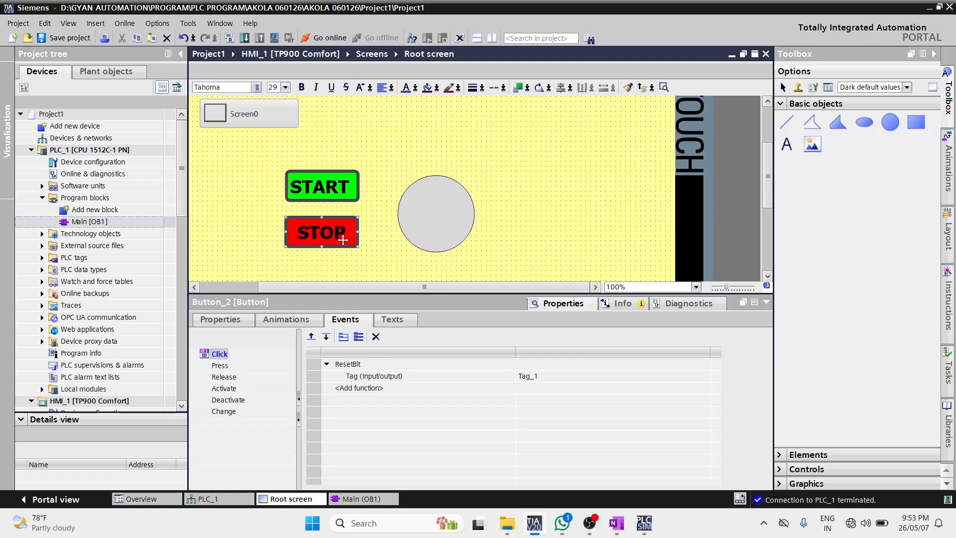
{"action": "left_click", "coordinate": [451, 215]}
- Simulate the HMI, test the circle's response by operating START and STOP twice each, and close the runtime
{"action": "left_click", "coordinate": [274, 38]}
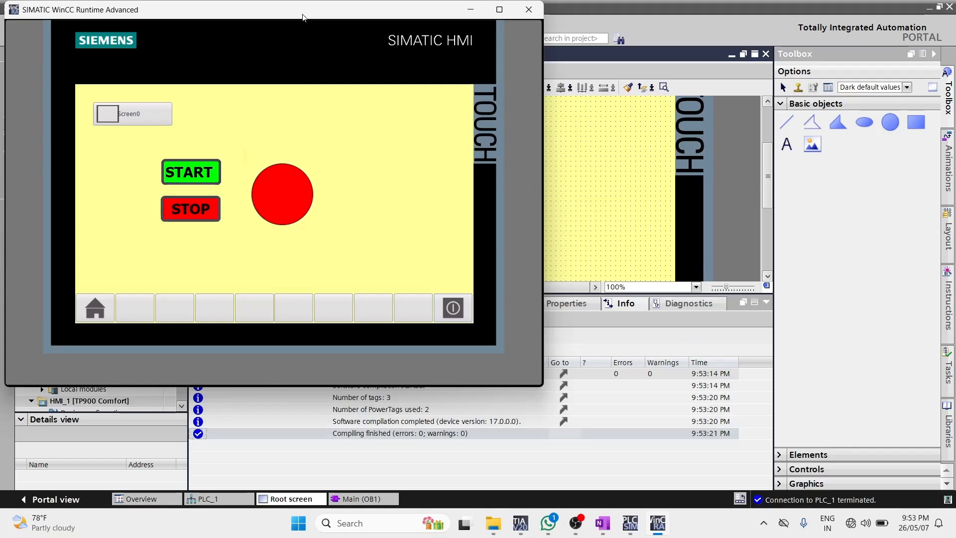
{"action": "left_click_drag", "start_coordinate": [302, 14], "coordinate": [694, 78]}
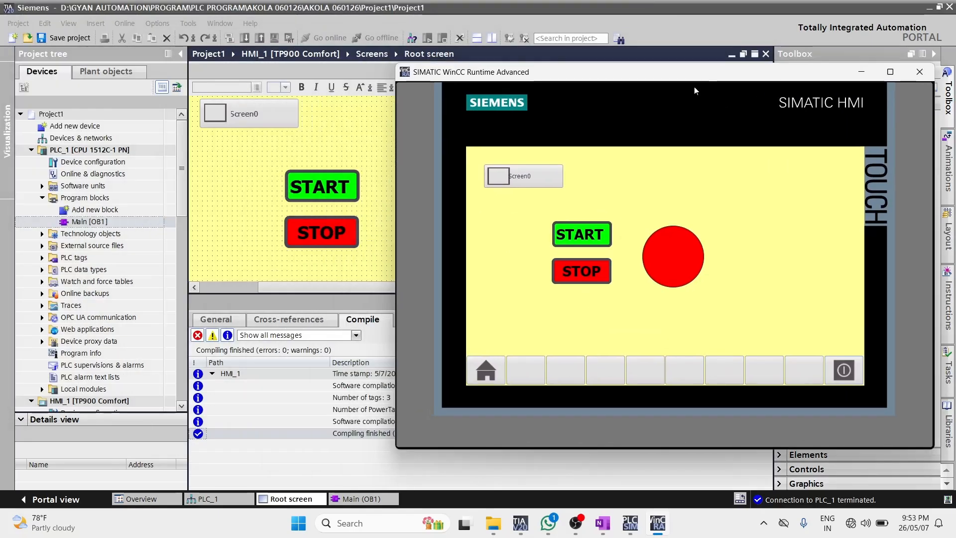
{"action": "left_click", "coordinate": [600, 238]}
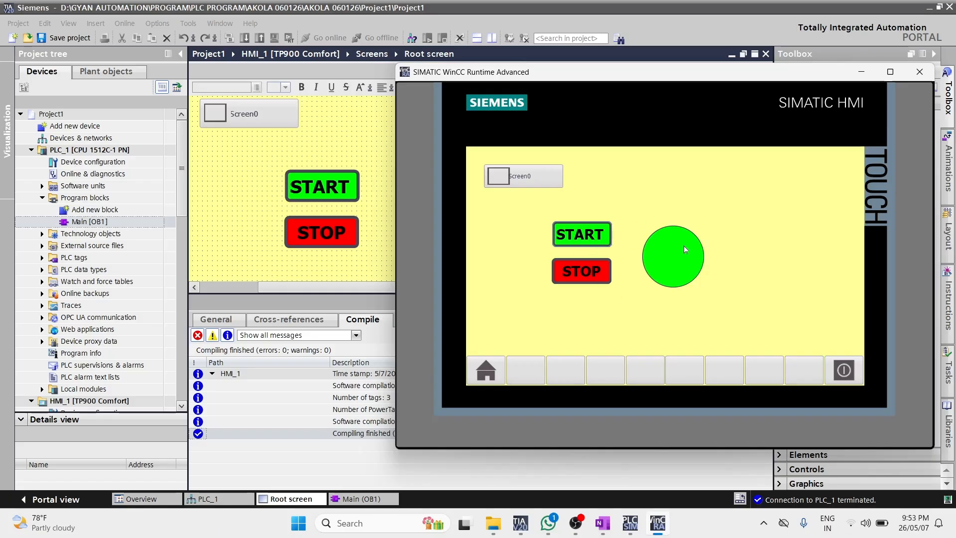
{"action": "left_click", "coordinate": [603, 275]}
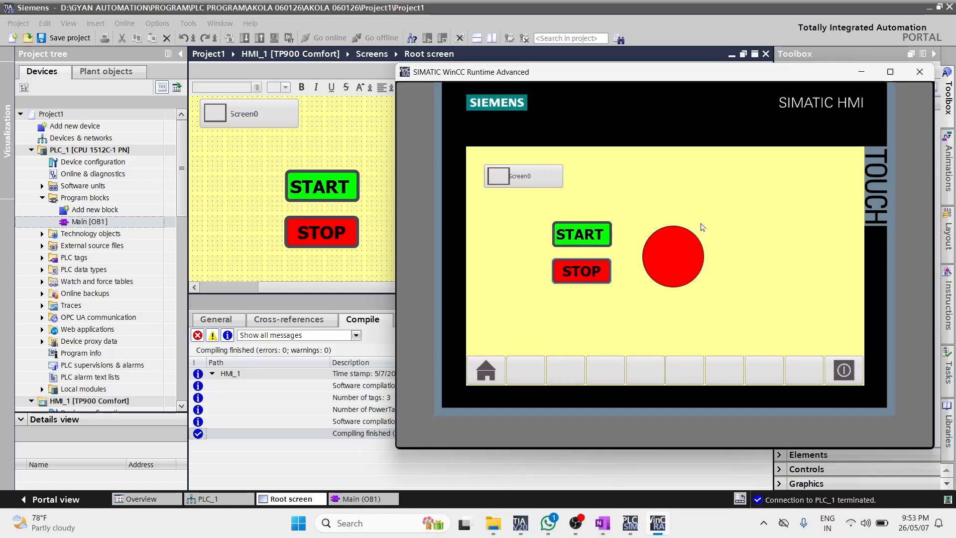
{"action": "left_click", "coordinate": [593, 239]}
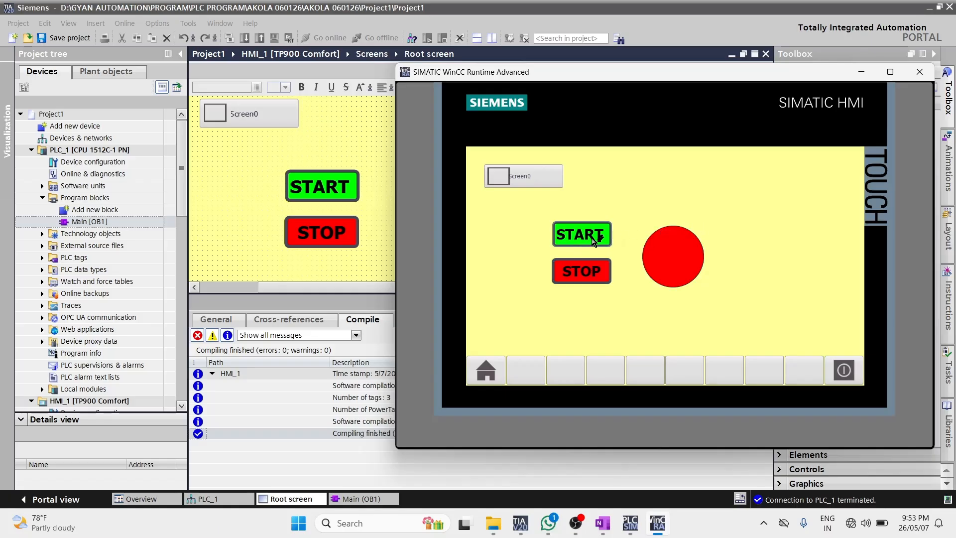
{"action": "left_click", "coordinate": [599, 277]}
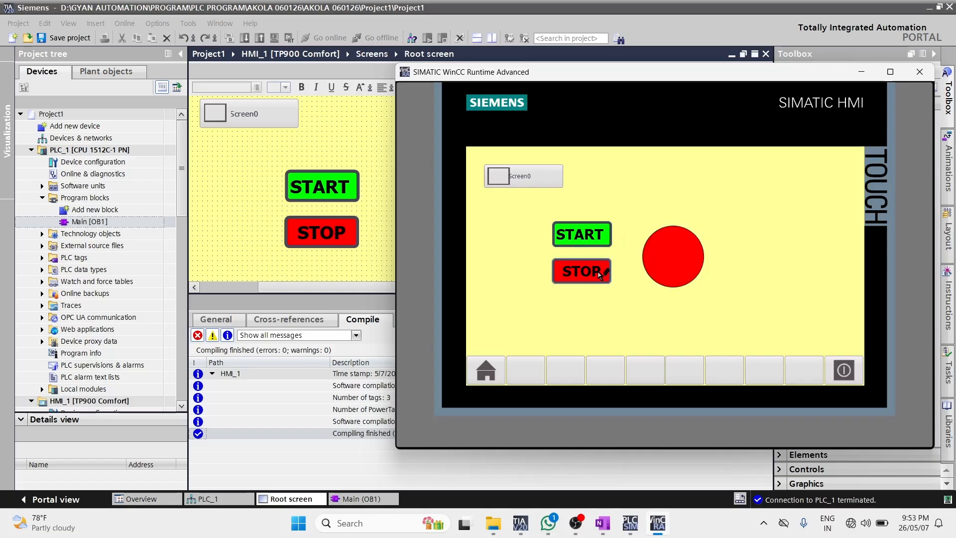
{"action": "left_click", "coordinate": [920, 72]}
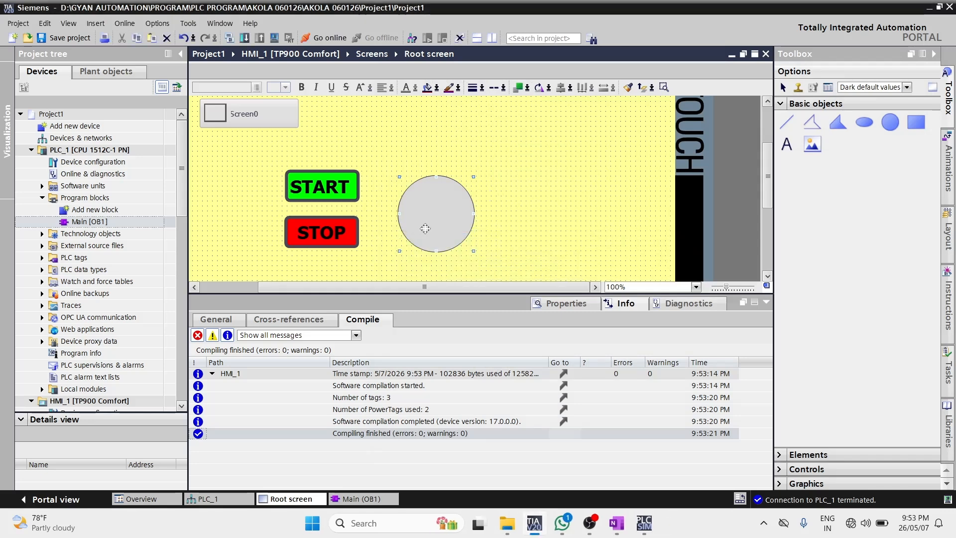
- Delete the STOP button and move the START button to the level of the circle's centre
{"action": "left_click", "coordinate": [344, 228]}
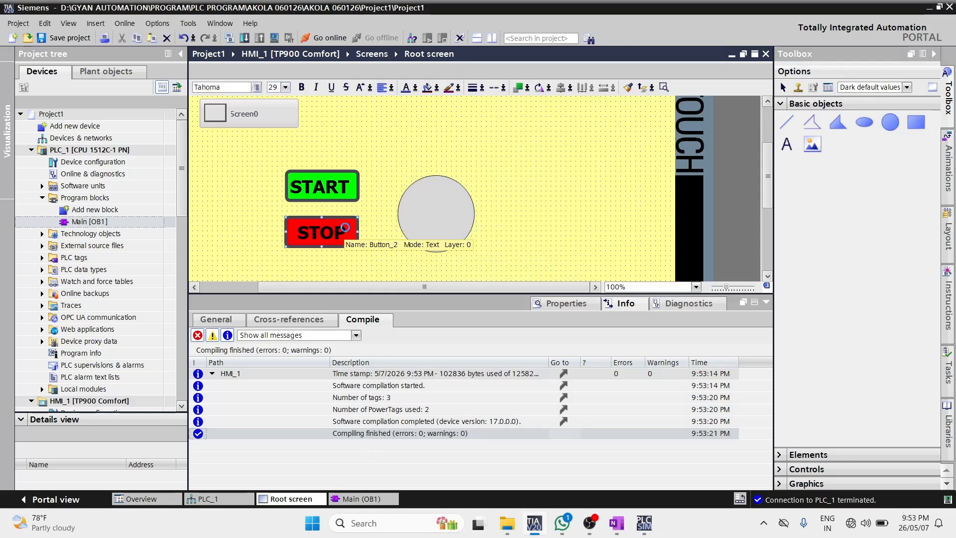
{"action": "key", "text": "Delete"}
{"action": "left_click_drag", "start_coordinate": [332, 184], "coordinate": [343, 208]}
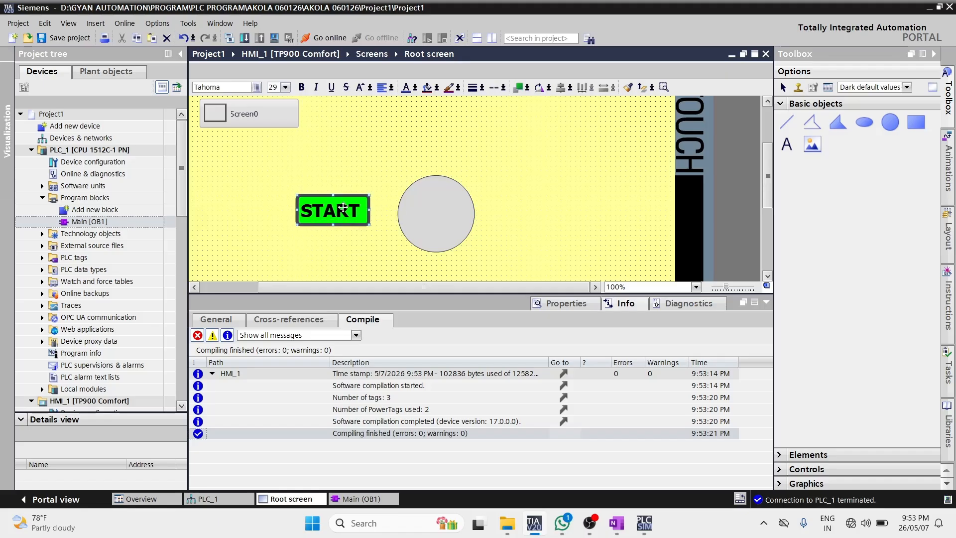
- Change the START button's label to START/STOP
{"action": "double_click", "coordinate": [342, 208]}
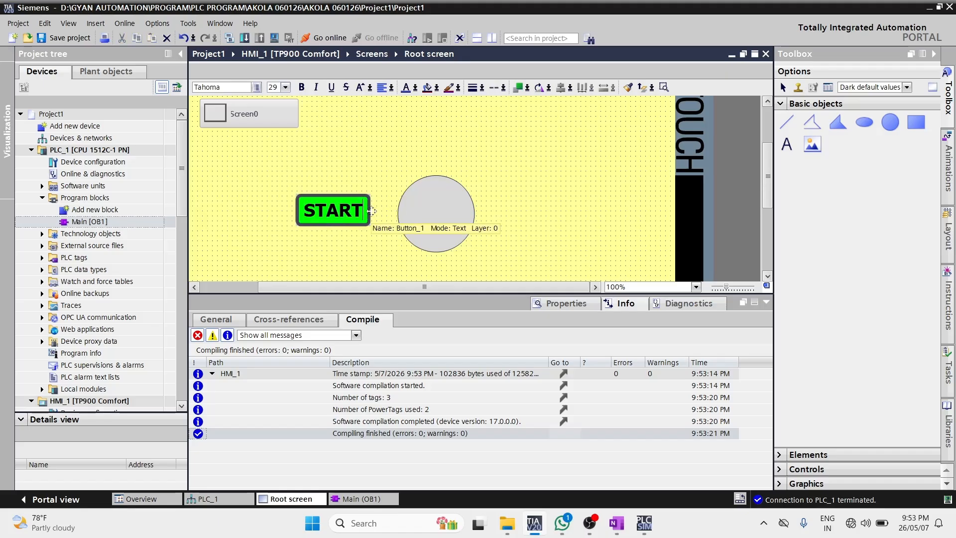
{"action": "type", "text": "/STOP"}
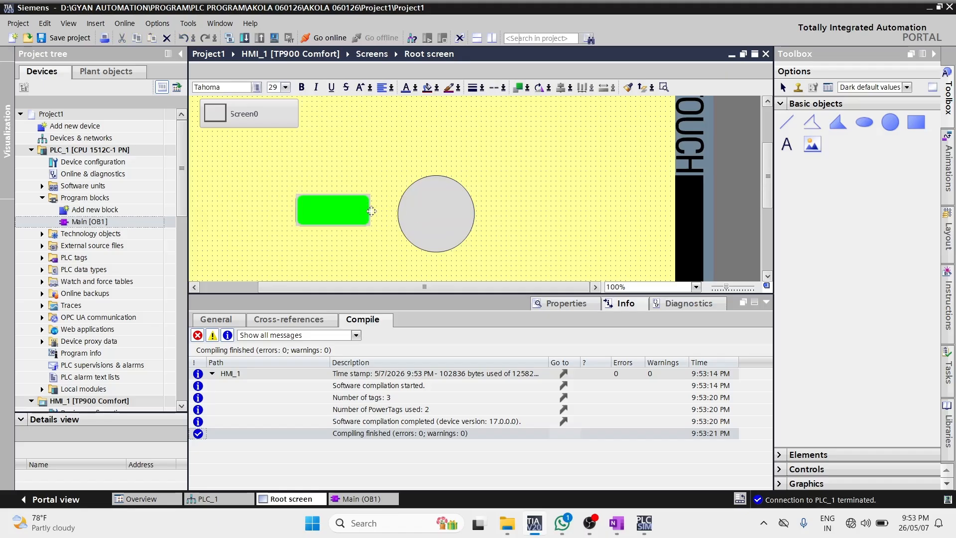
{"action": "key", "text": "ctrl+a"}
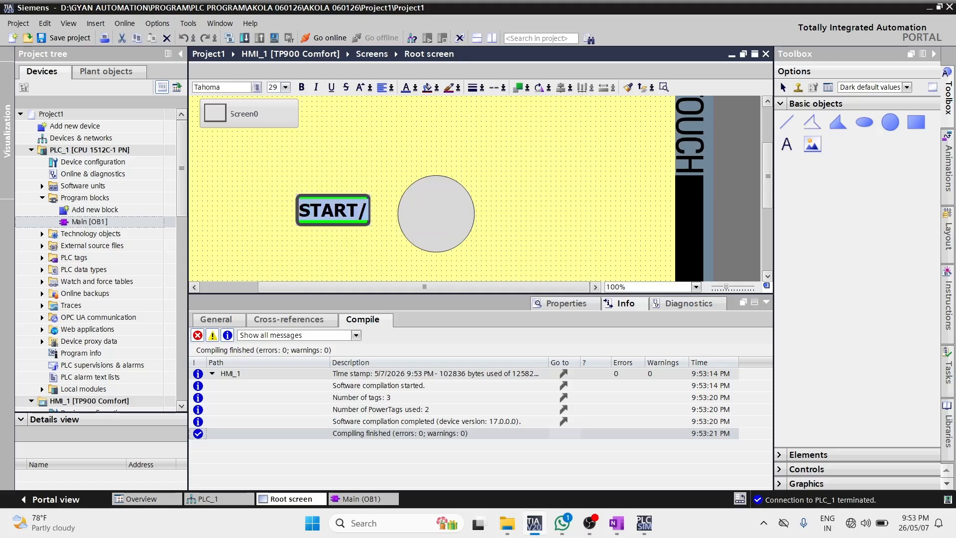
{"action": "left_click", "coordinate": [287, 91]}
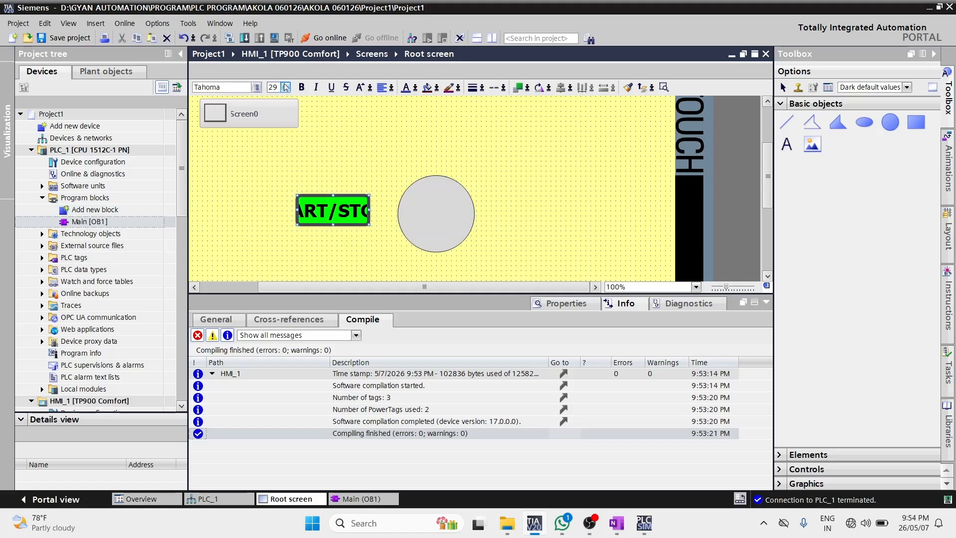
- Reduce the START/STOP button's font size to 15 and shift the button slightly towards the circle
{"action": "left_click", "coordinate": [285, 88]}
{"action": "left_click", "coordinate": [287, 124]}
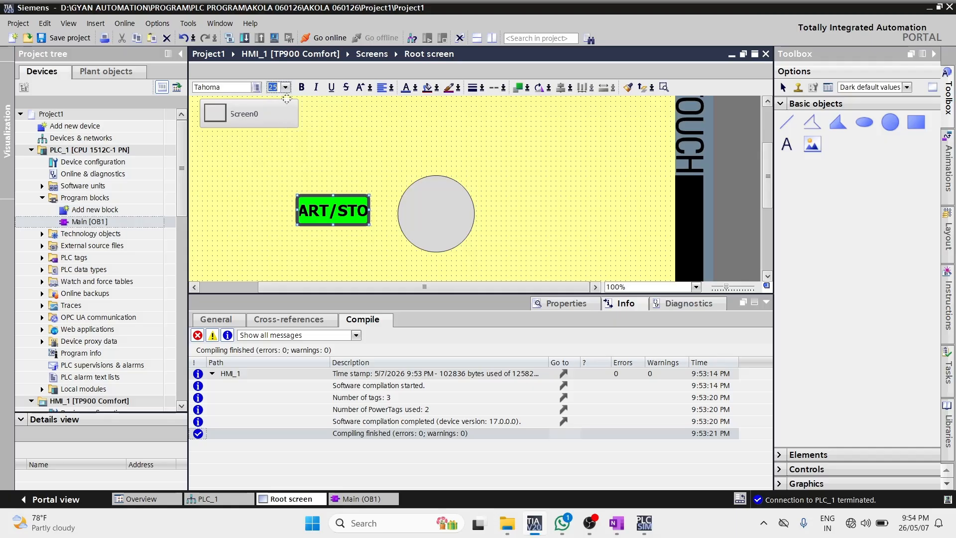
{"action": "left_click", "coordinate": [285, 88]}
{"action": "left_click", "coordinate": [277, 140]}
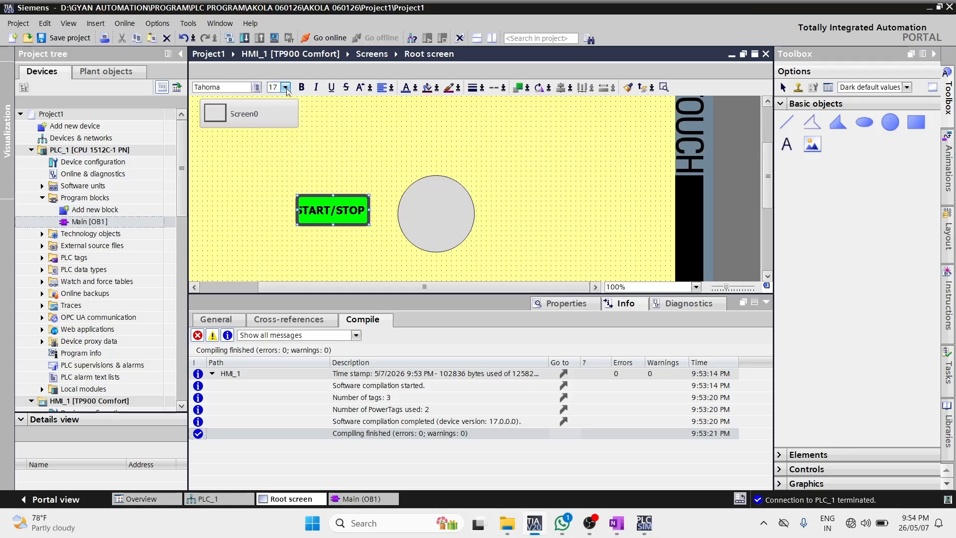
{"action": "left_click", "coordinate": [285, 88]}
{"action": "left_click", "coordinate": [290, 131]}
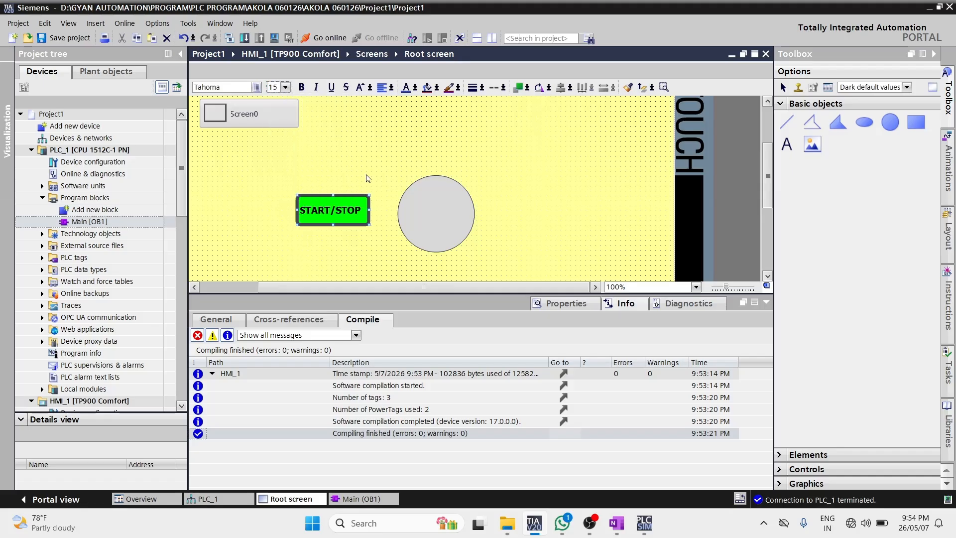
{"action": "left_click_drag", "start_coordinate": [338, 207], "coordinate": [342, 207]}
{"action": "left_click", "coordinate": [346, 182]}
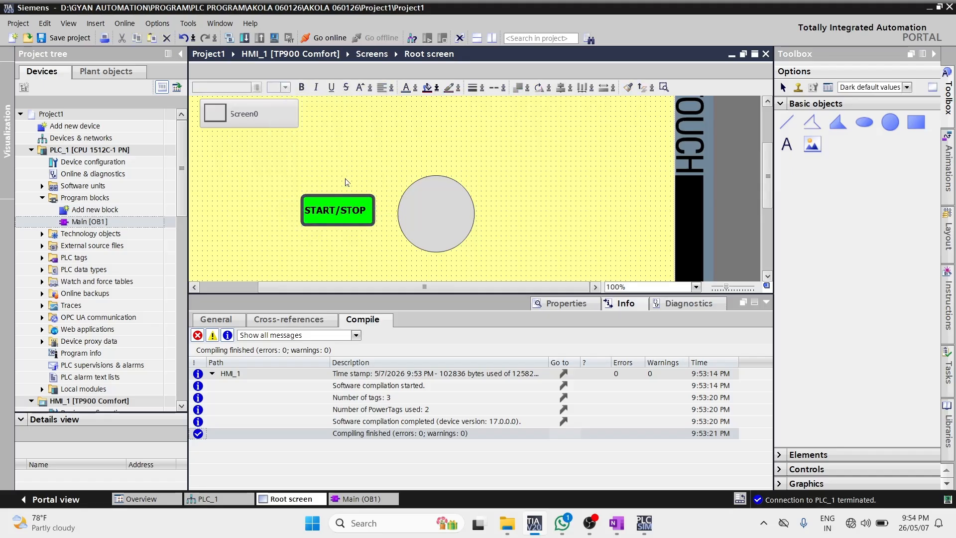
- Replace SetBit with InvertBit in the START/STOP button's Click event and assign PLC tag Tag_1 to it
{"action": "left_click", "coordinate": [580, 304]}
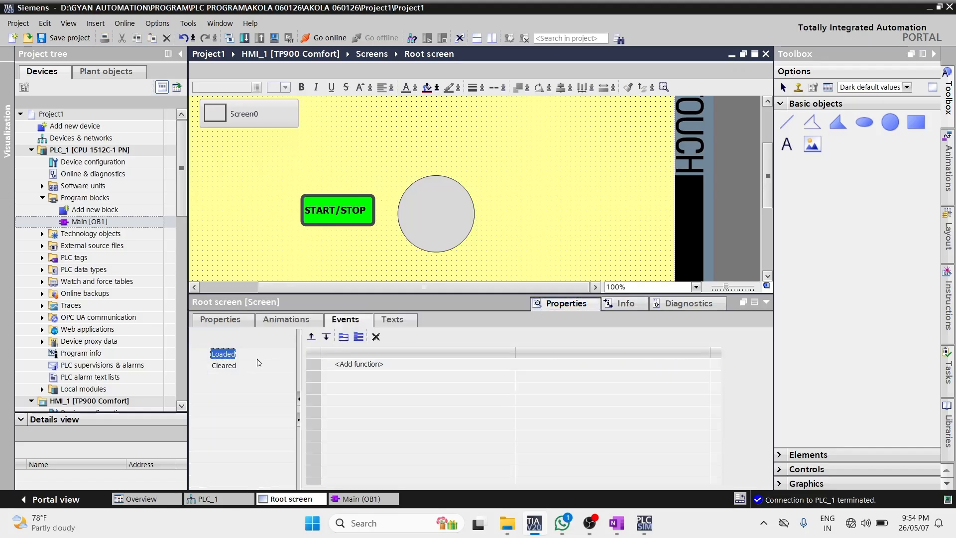
{"action": "left_click", "coordinate": [339, 205]}
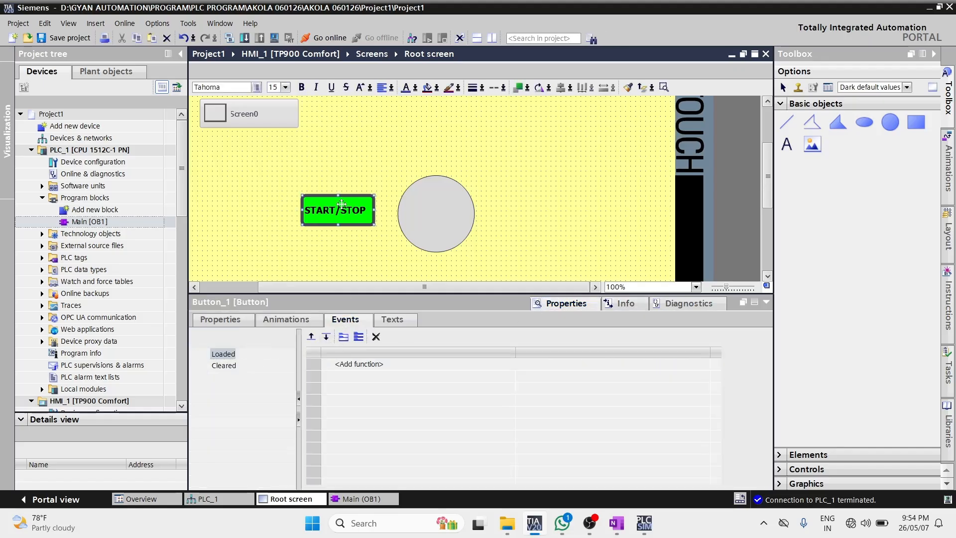
{"action": "left_click", "coordinate": [362, 363]}
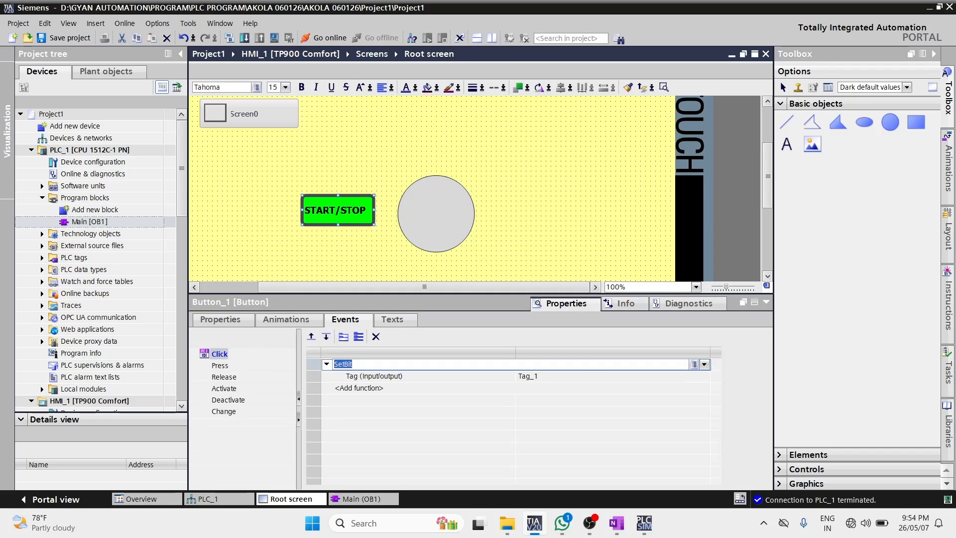
{"action": "type", "text": "IN"}
{"action": "type", "text": "I"}
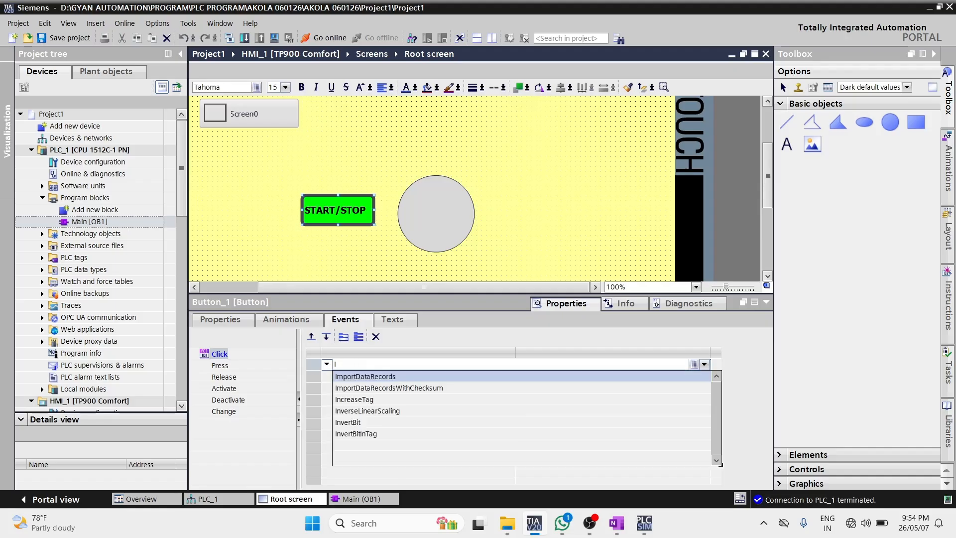
{"action": "left_click", "coordinate": [358, 426]}
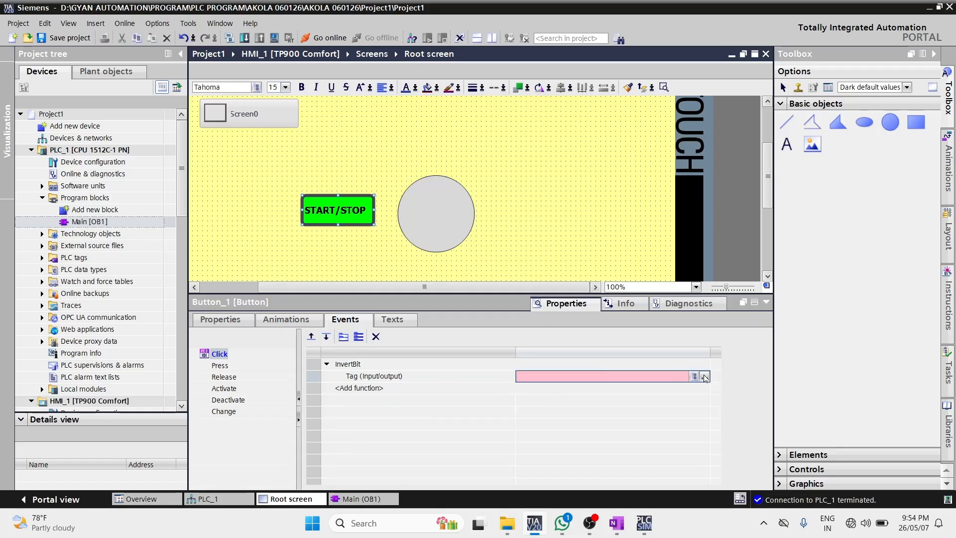
{"action": "left_click", "coordinate": [705, 377]}
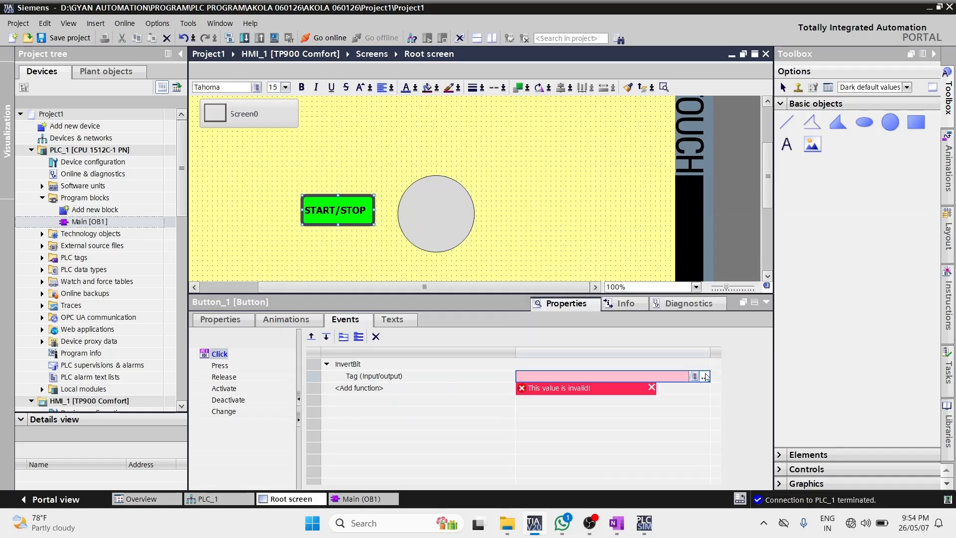
{"action": "double_click", "coordinate": [710, 281]}
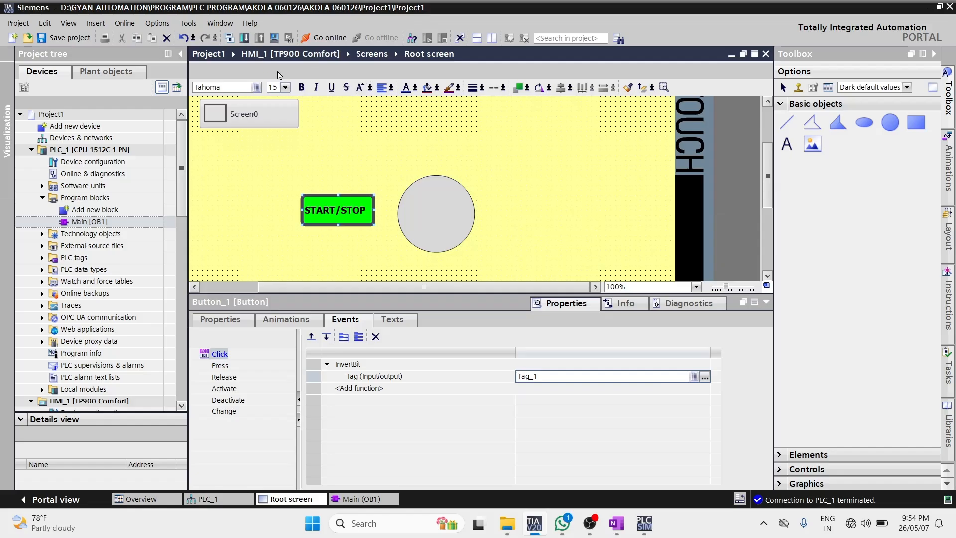
- Simulate the HMI again and operate the START/STOP button to test the circle's response
{"action": "left_click", "coordinate": [269, 37]}
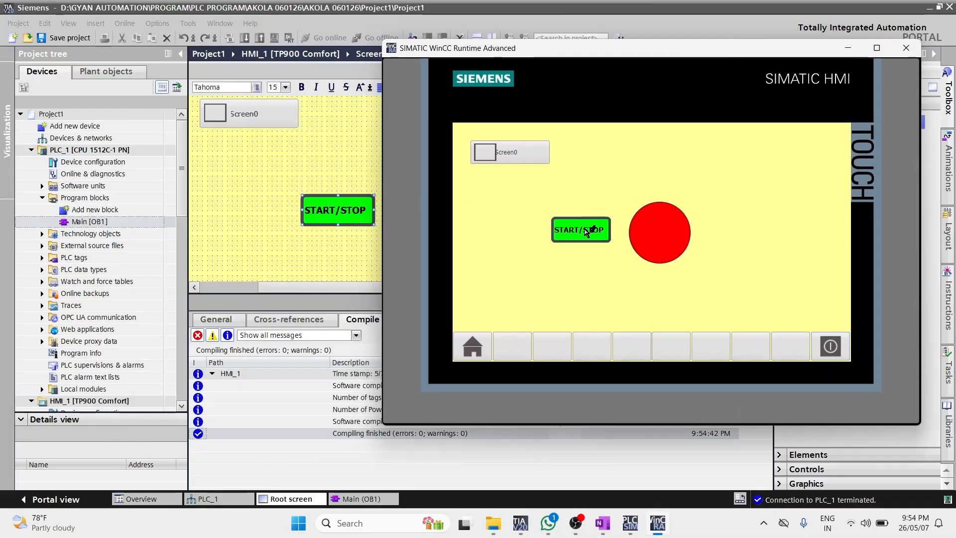
{"action": "left_click", "coordinate": [586, 232]}
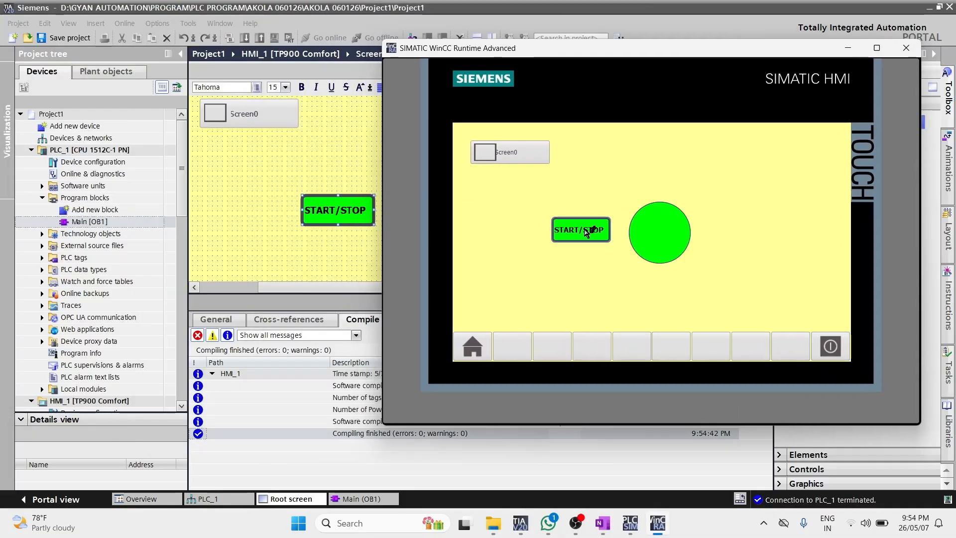
- Operate the START/STOP button once more in the running simulation and minimize the simulation window
{"action": "left_click", "coordinate": [585, 232]}
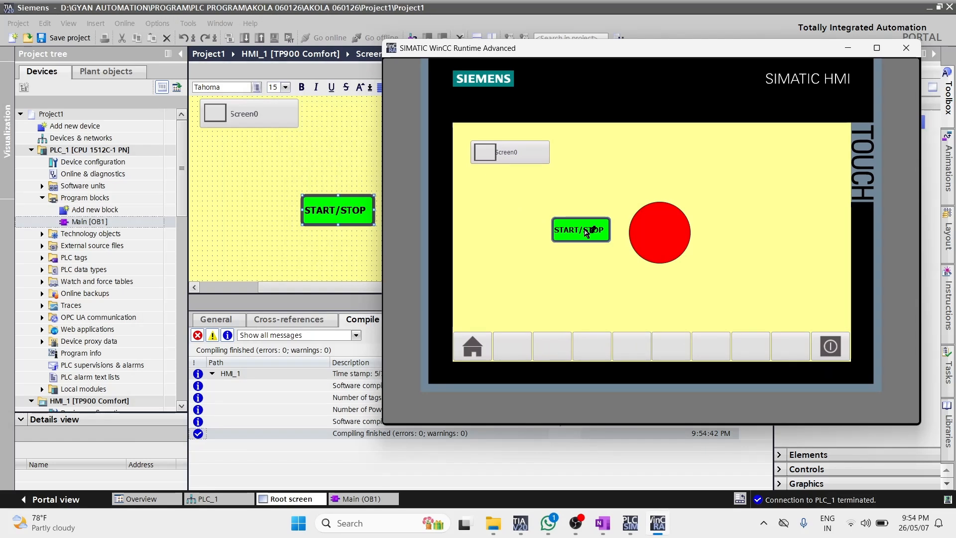
{"action": "mouse_move", "coordinate": [864, 50]}
{"action": "left_click", "coordinate": [847, 49]}
- Clear the START/STOP label text from the green button on the Root screen
{"action": "left_click", "coordinate": [348, 210]}
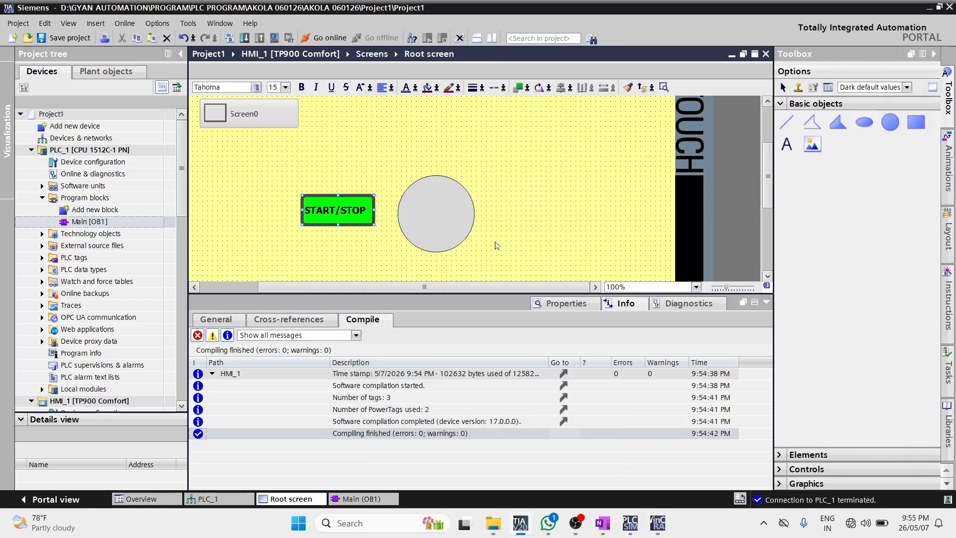
{"action": "left_click", "coordinate": [551, 303]}
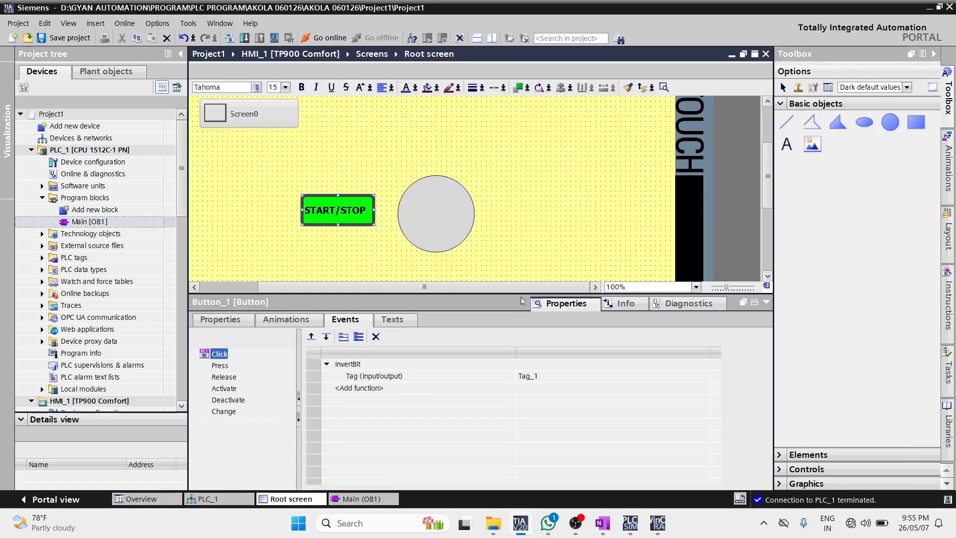
{"action": "left_click_drag", "start_coordinate": [521, 294], "coordinate": [512, 236]}
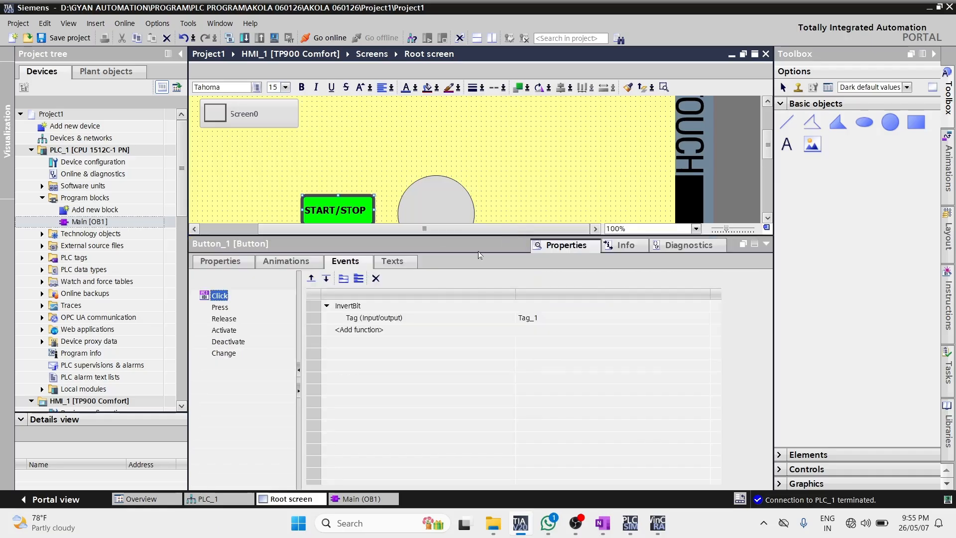
{"action": "left_click", "coordinate": [221, 260]}
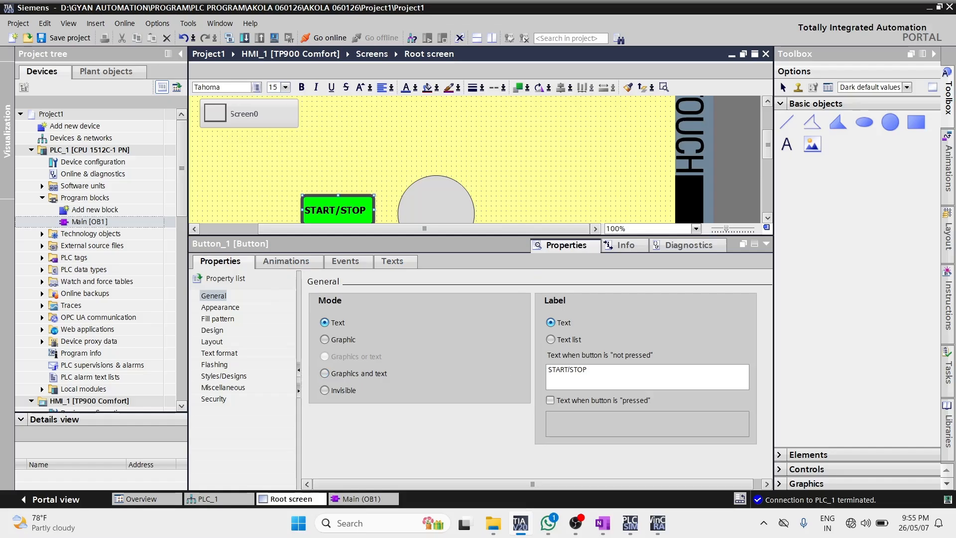
{"action": "left_click", "coordinate": [590, 369]}
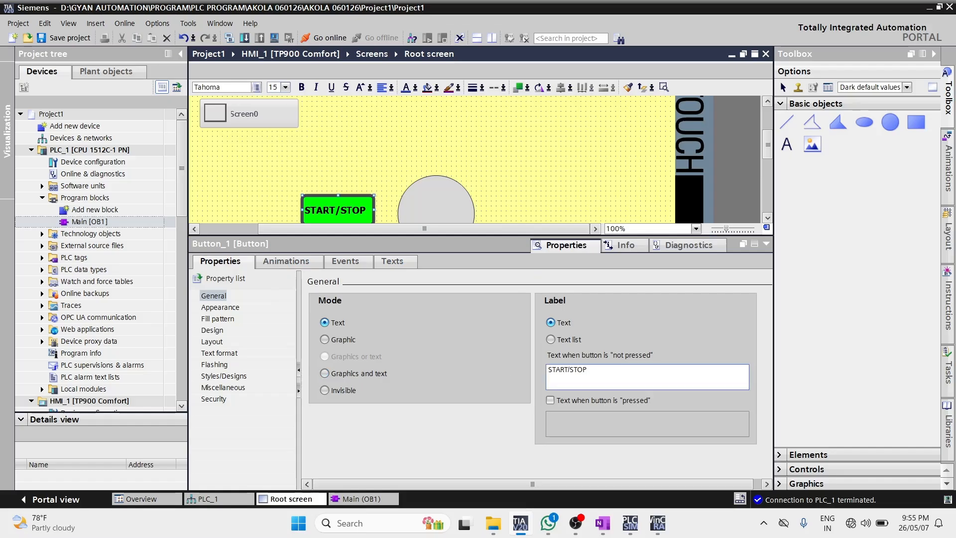
{"action": "key", "text": "ctrl+a"}
{"action": "key", "text": "BackSpace"}
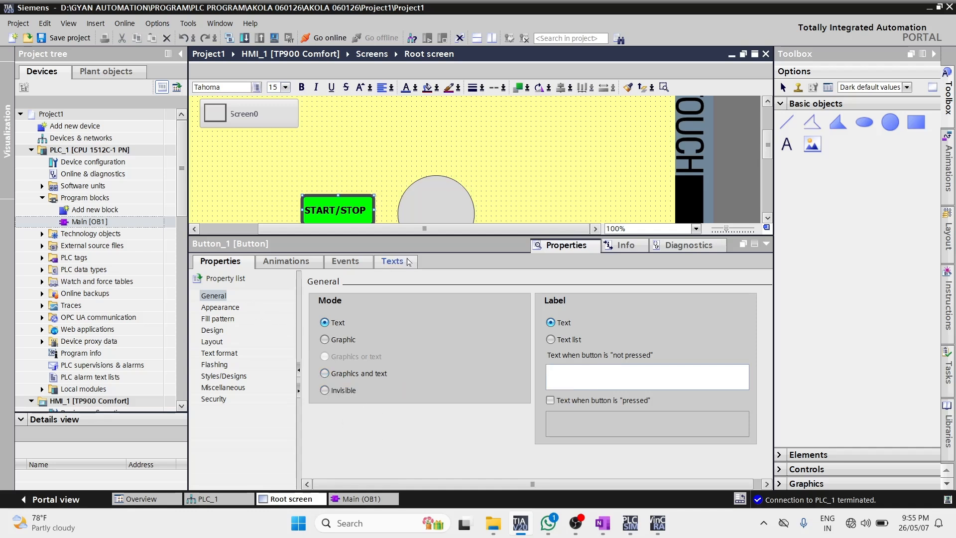
{"action": "left_click", "coordinate": [357, 211]}
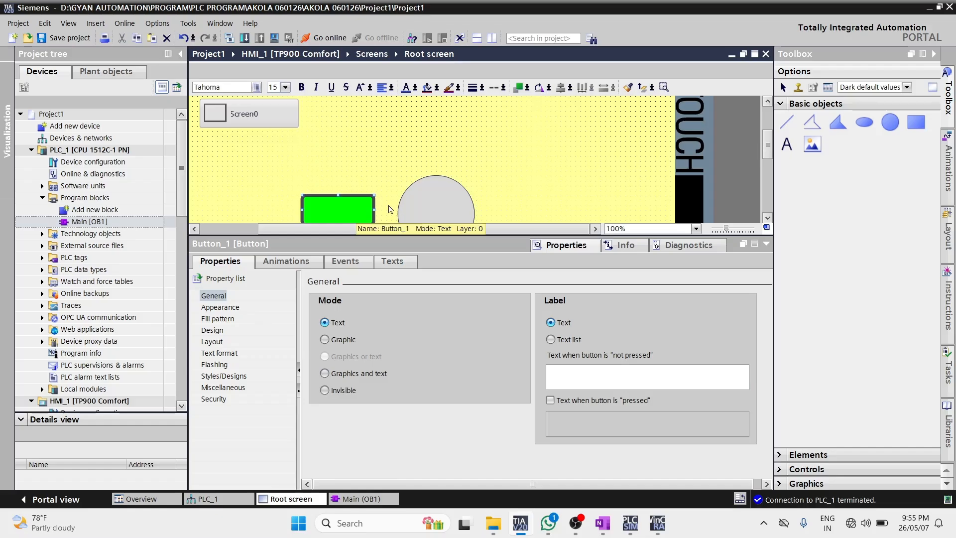
- Add an Appearance animation to the green button and link it to Tag_1
{"action": "left_click", "coordinate": [297, 266]}
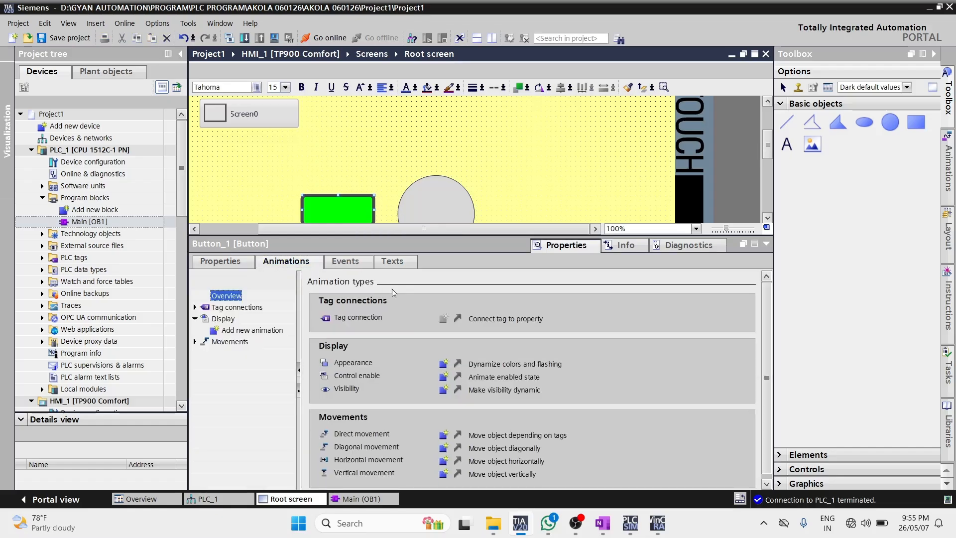
{"action": "left_click", "coordinate": [441, 364]}
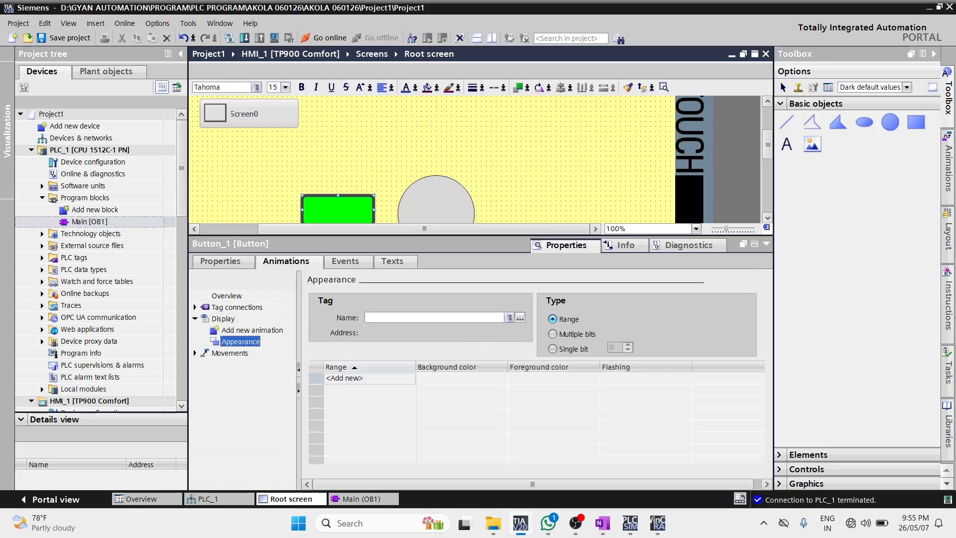
{"action": "left_click", "coordinate": [520, 318]}
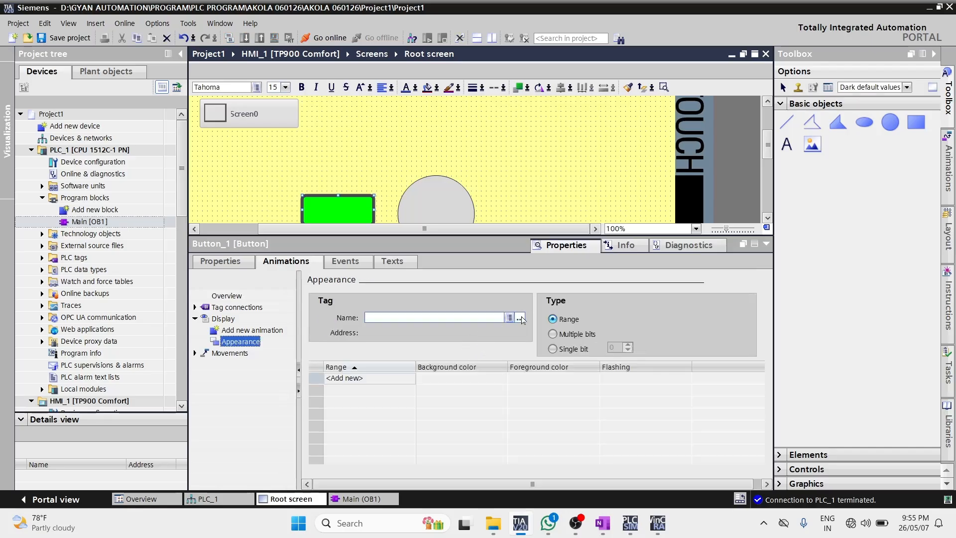
{"action": "double_click", "coordinate": [550, 379]}
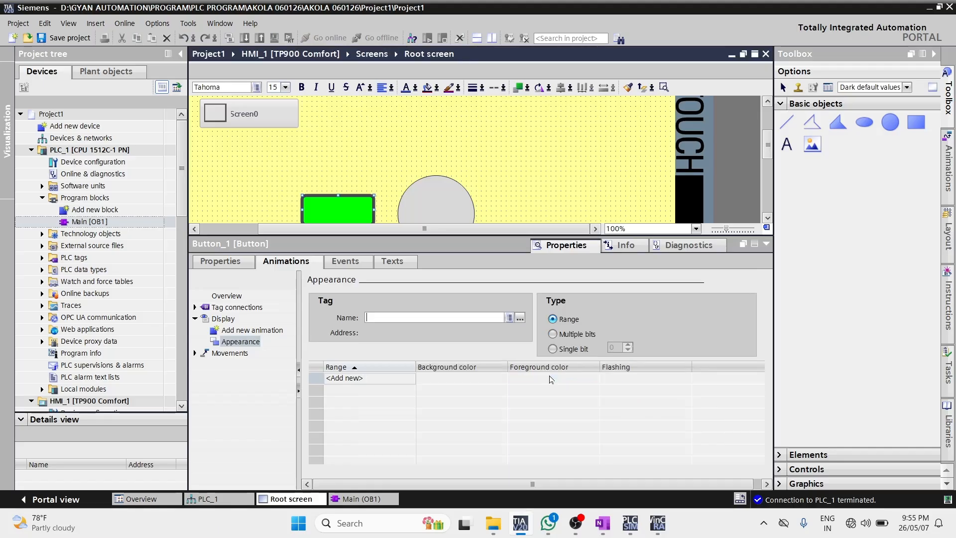
- Add ranges 0 and 1 to the button's appearance animation, with a green background for 0 and red (255, 0, 0) for 1
{"action": "double_click", "coordinate": [483, 378]}
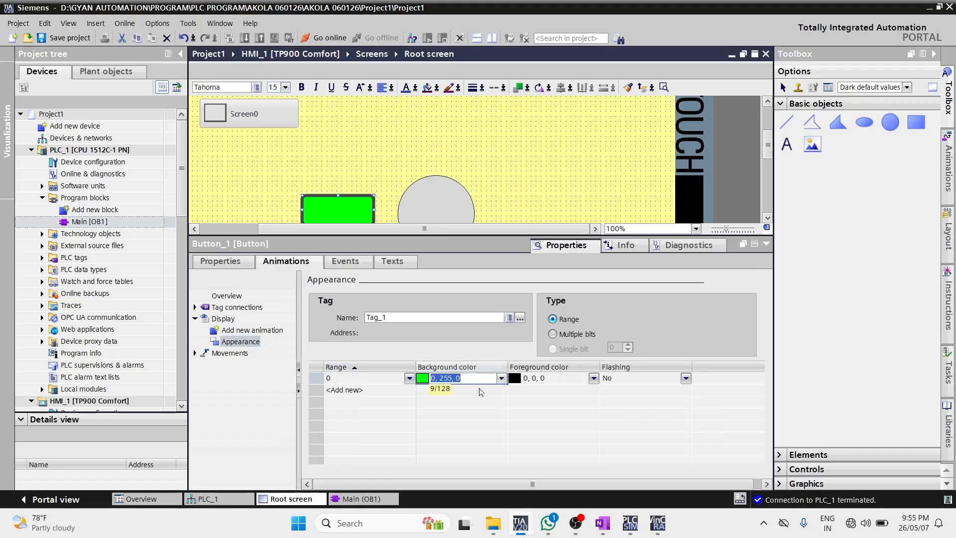
{"action": "left_click", "coordinate": [482, 389]}
{"action": "left_click", "coordinate": [490, 379]}
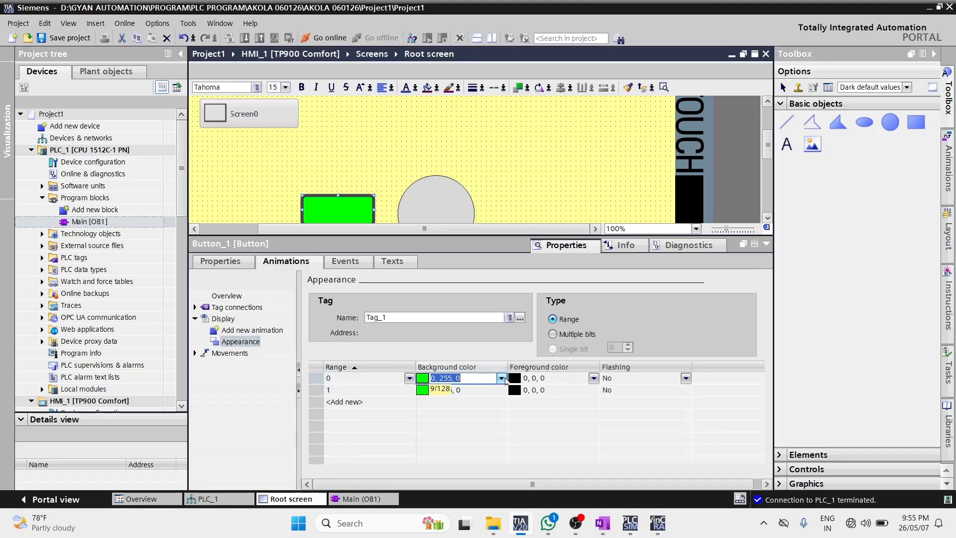
{"action": "left_click", "coordinate": [501, 378]}
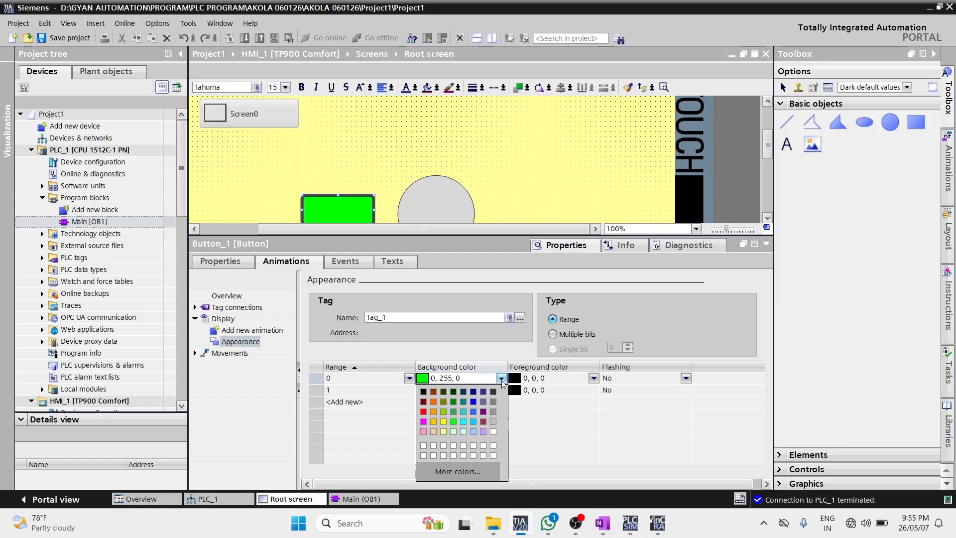
{"action": "left_click", "coordinate": [501, 379]}
{"action": "left_click", "coordinate": [501, 389]}
{"action": "left_click", "coordinate": [501, 390]}
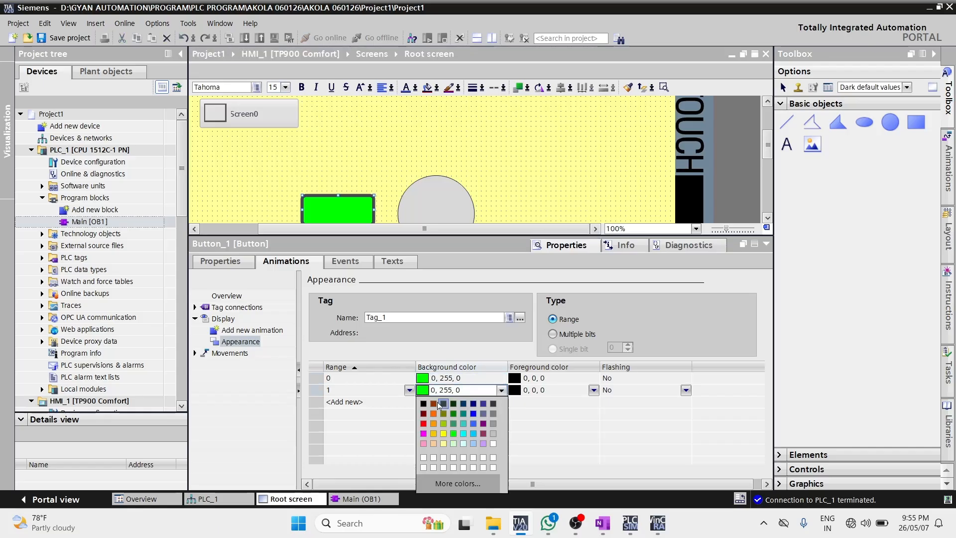
{"action": "left_click", "coordinate": [423, 424]}
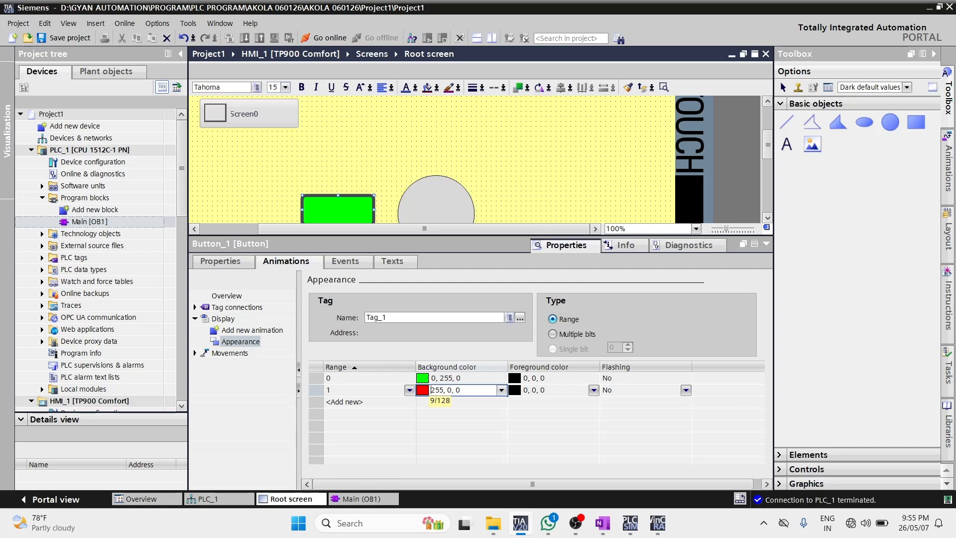
- Set the button's Text OFF entry to START and its Text ON entry to STOP
{"action": "left_click", "coordinate": [398, 261]}
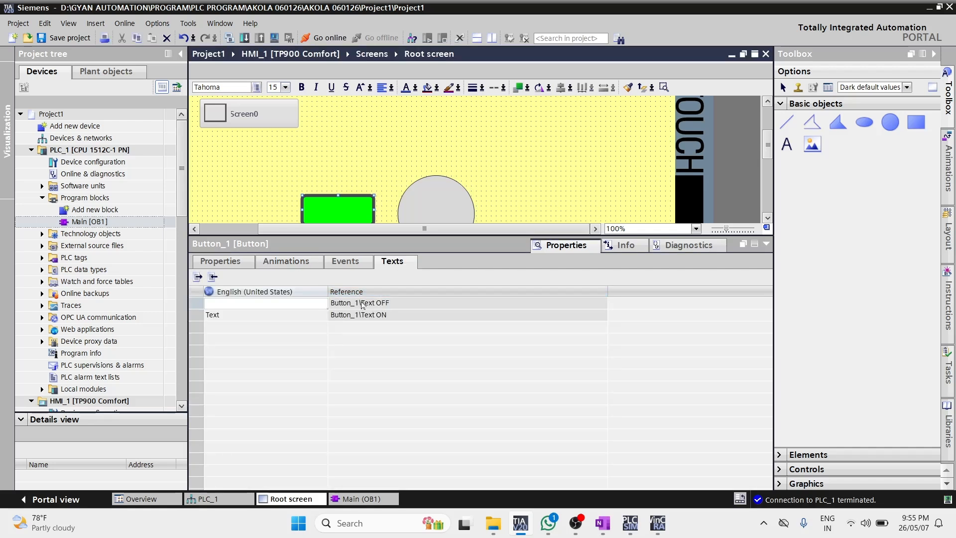
{"action": "left_click", "coordinate": [360, 306]}
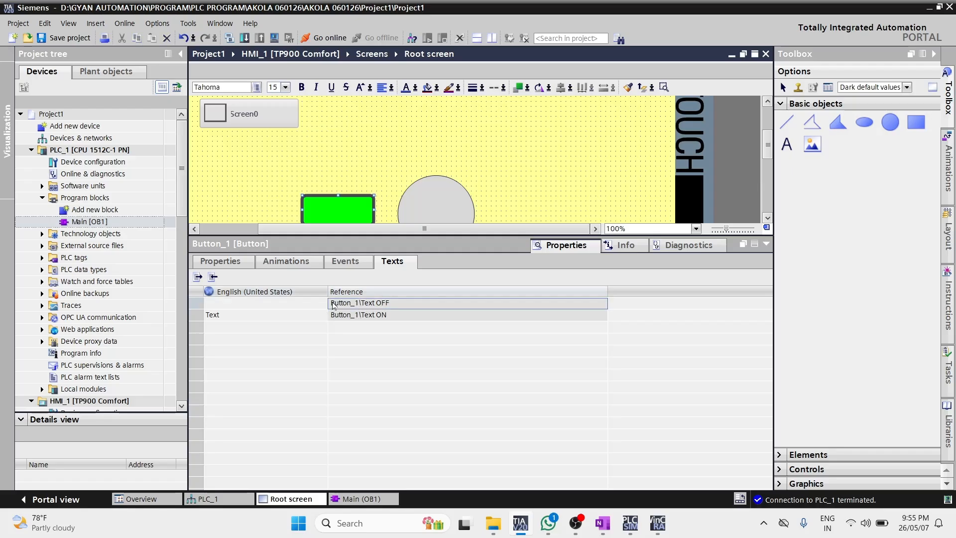
{"action": "left_click", "coordinate": [319, 314]}
{"action": "left_click", "coordinate": [312, 306]}
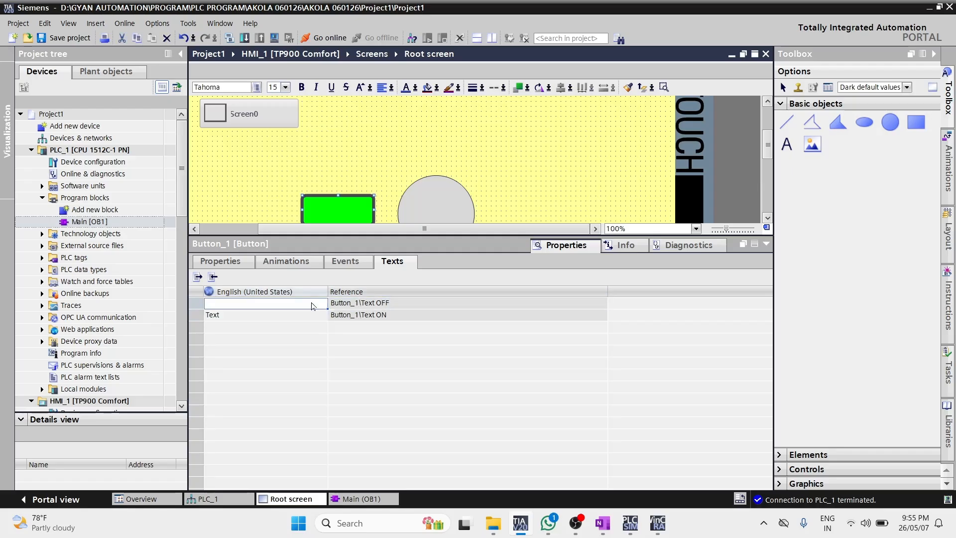
{"action": "left_click", "coordinate": [312, 306]}
{"action": "type", "text": "START"}
{"action": "key", "text": "Return"}
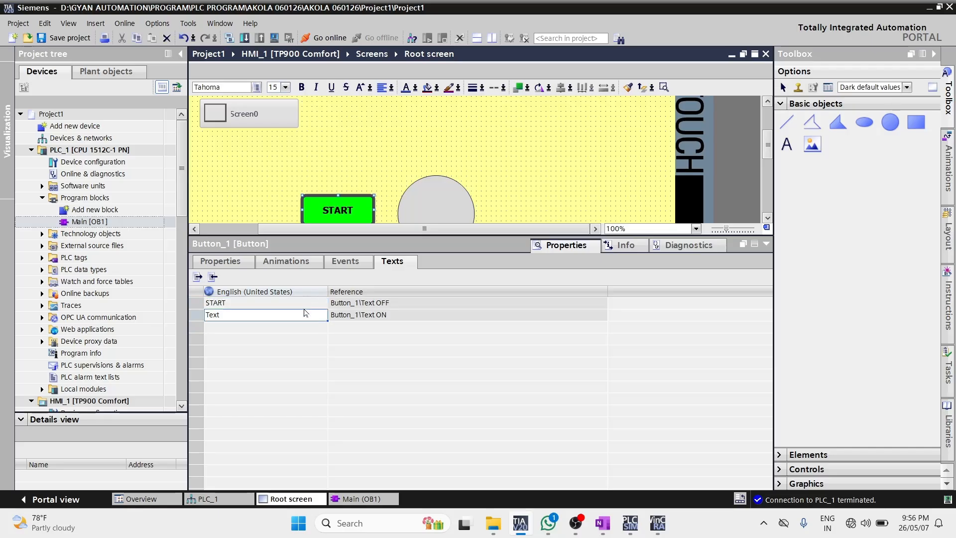
{"action": "double_click", "coordinate": [298, 314]}
{"action": "type", "text": "STOP"}
- Increase the START button's font size to 23
{"action": "left_click", "coordinate": [338, 211]}
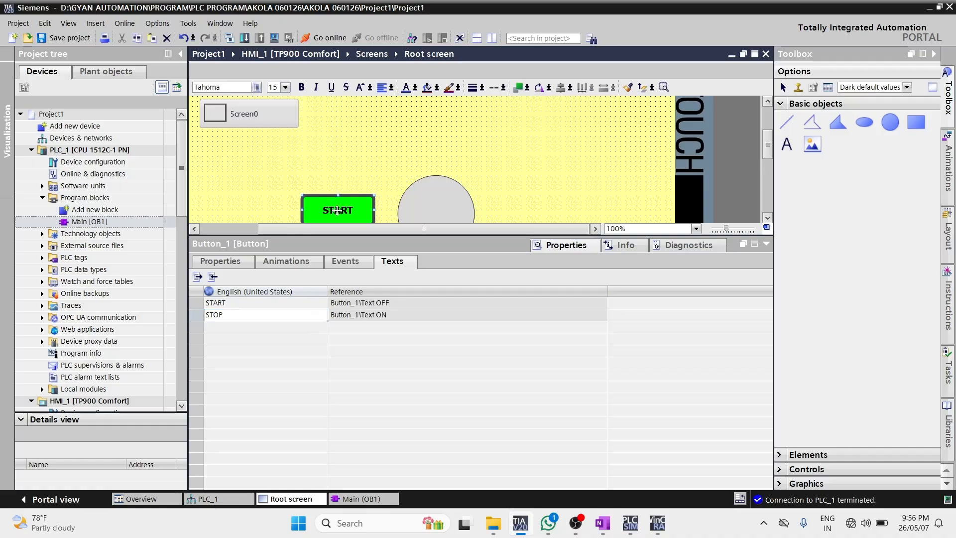
{"action": "left_click", "coordinate": [286, 87]}
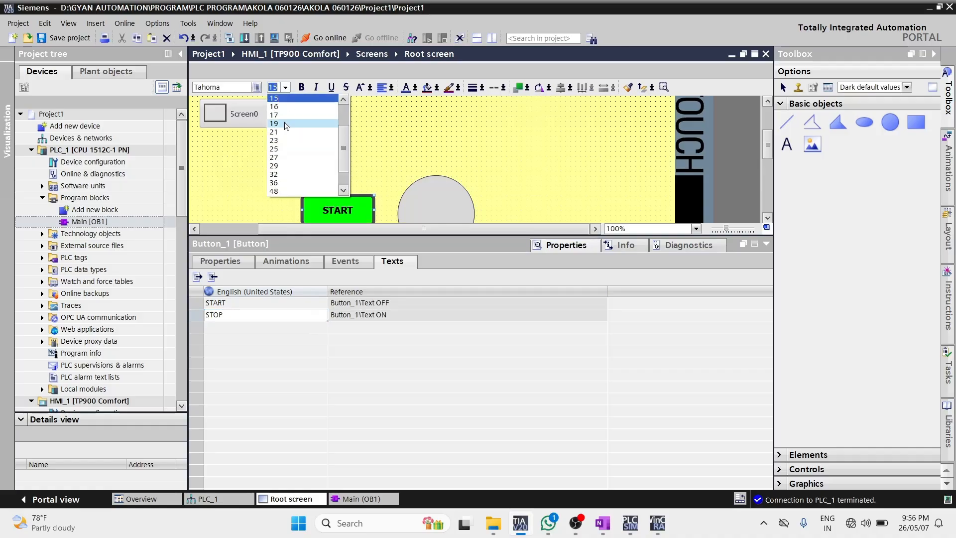
{"action": "left_click", "coordinate": [274, 140]}
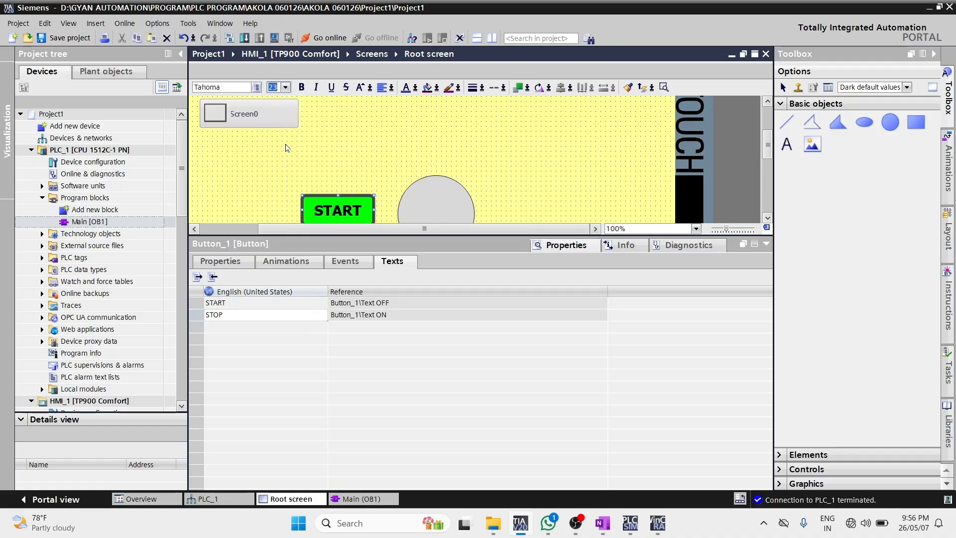
{"action": "left_click", "coordinate": [279, 313]}
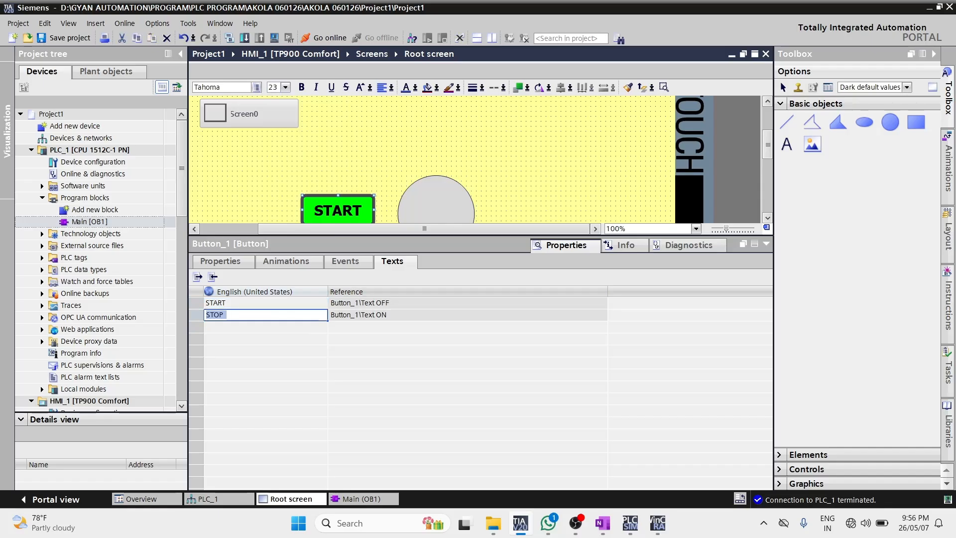
{"action": "left_click", "coordinate": [268, 141]}
- Simulate the HMI, operate the START button repeatedly to test its color and text changes, and close the simulation
{"action": "left_click", "coordinate": [274, 38]}
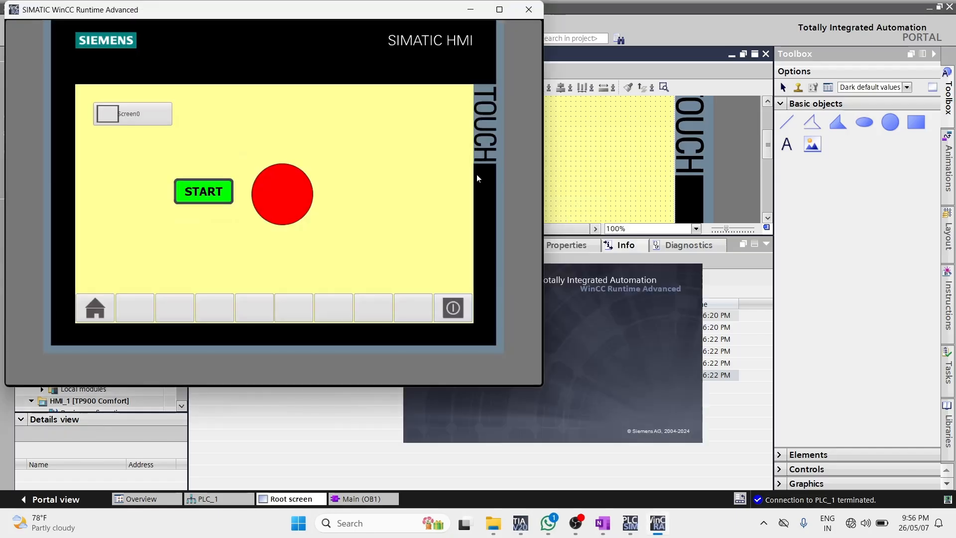
{"action": "left_click_drag", "start_coordinate": [375, 14], "coordinate": [733, 63]}
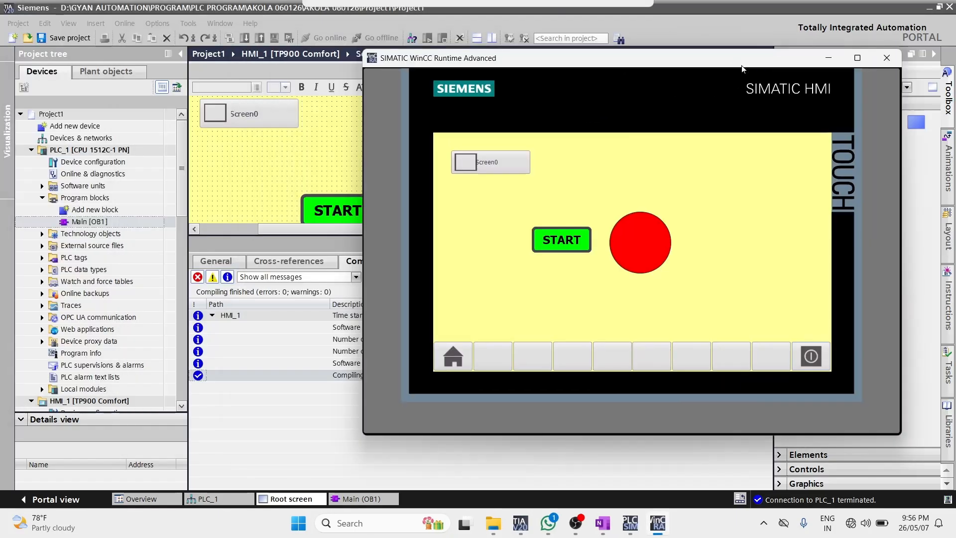
{"action": "left_click", "coordinate": [575, 239]}
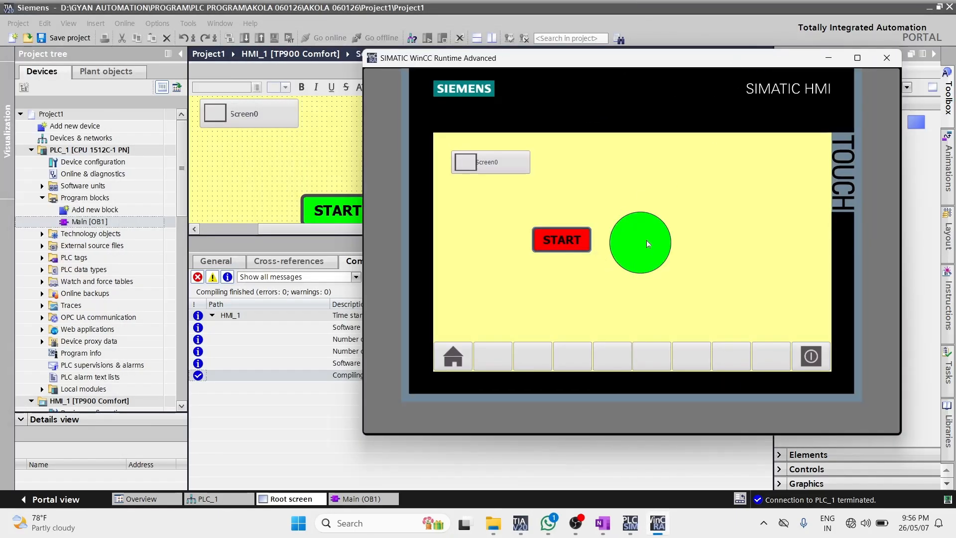
{"action": "left_click", "coordinate": [568, 242]}
{"action": "left_click", "coordinate": [568, 242]}
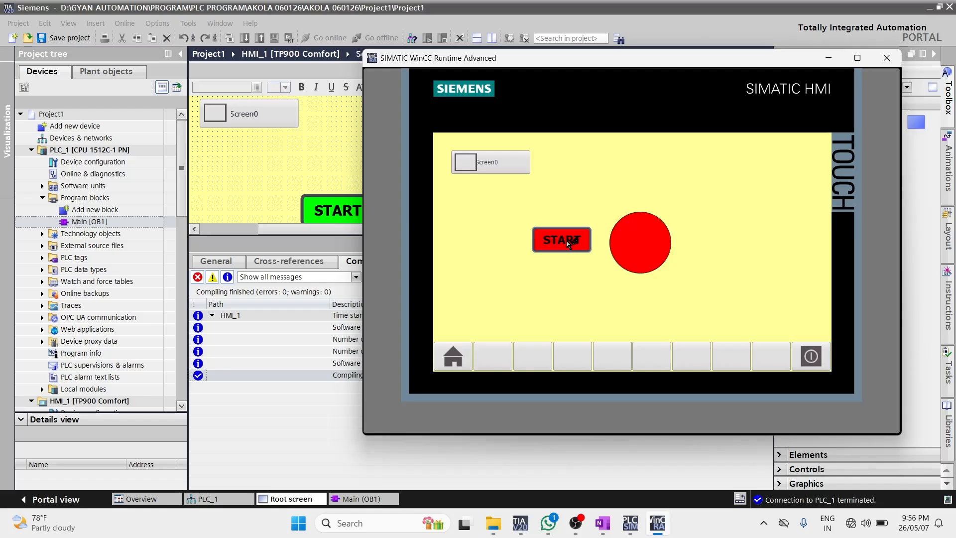
{"action": "left_click", "coordinate": [569, 242]}
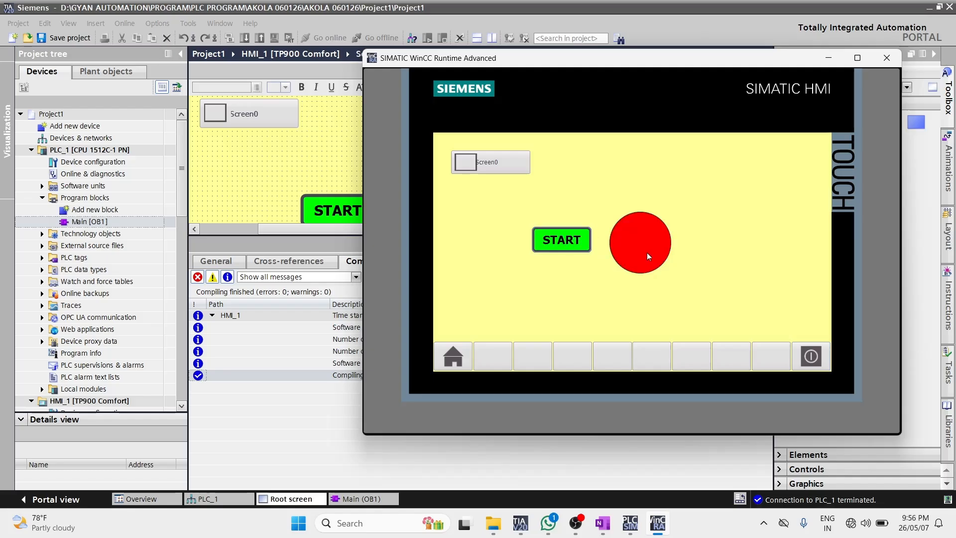
{"action": "left_click", "coordinate": [580, 245]}
{"action": "left_click", "coordinate": [886, 57]}
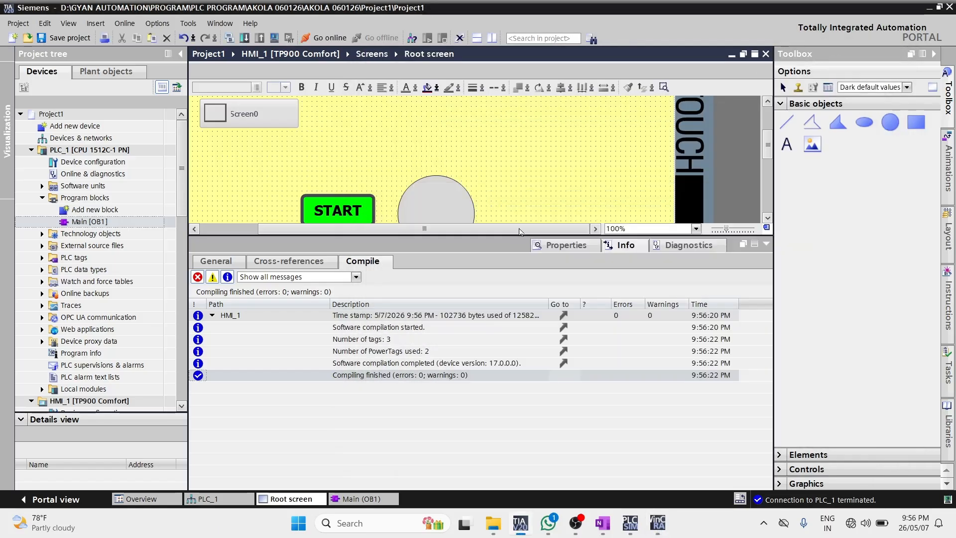
- Clear the START button's Text ON entry
{"action": "left_click", "coordinate": [332, 202]}
{"action": "left_click", "coordinate": [563, 246]}
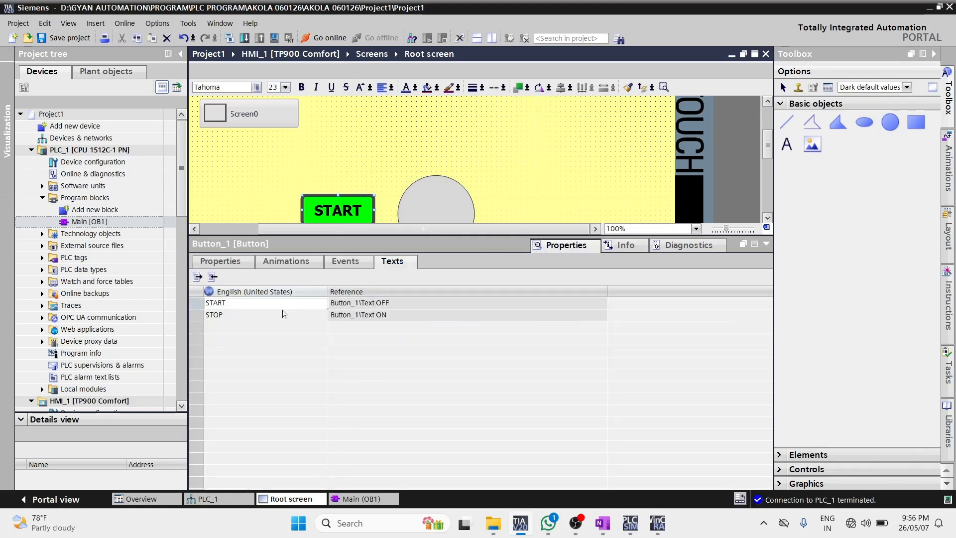
{"action": "left_click", "coordinate": [373, 302]}
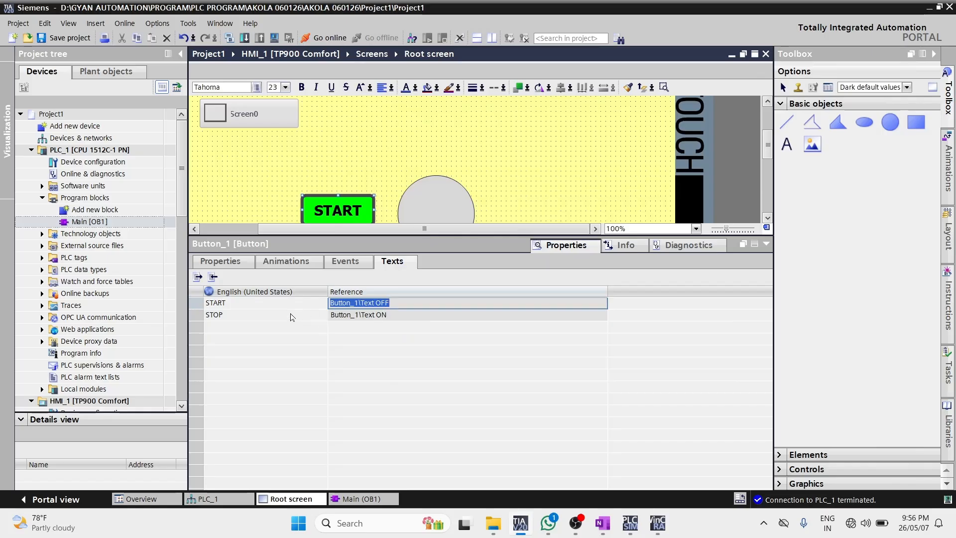
{"action": "left_click", "coordinate": [291, 315]}
{"action": "left_click", "coordinate": [291, 315]}
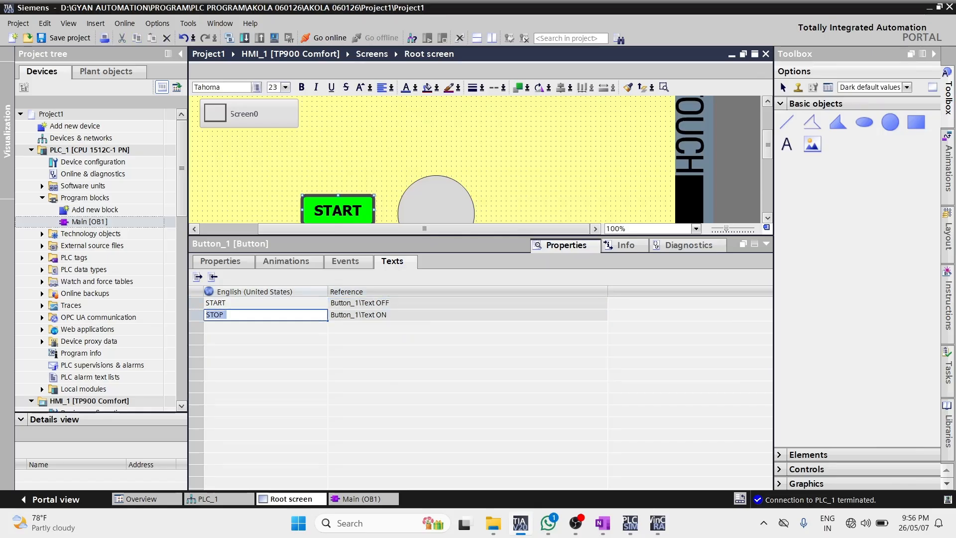
{"action": "key", "text": "BackSpace"}
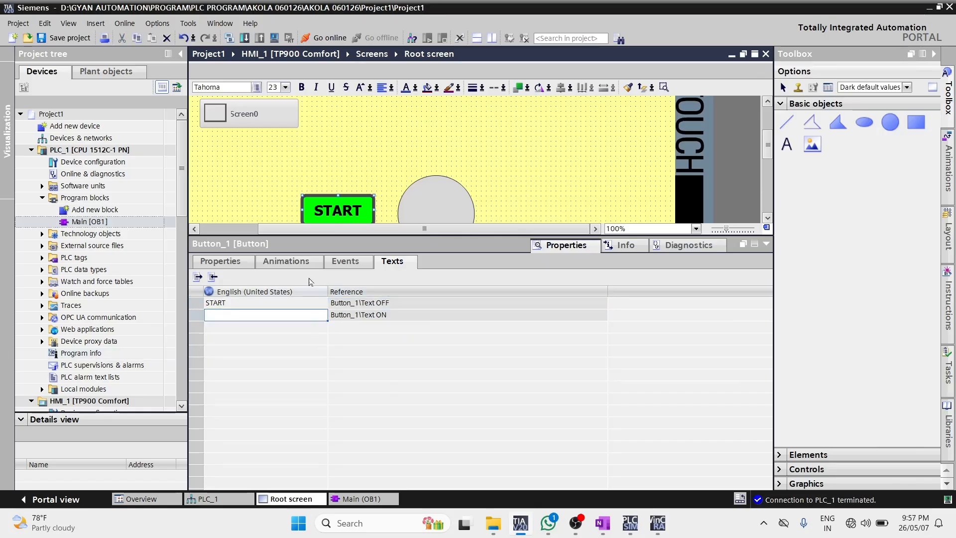
- Enable a separate pressed-state text for the START button and set it to STOP
{"action": "left_click", "coordinate": [286, 261]}
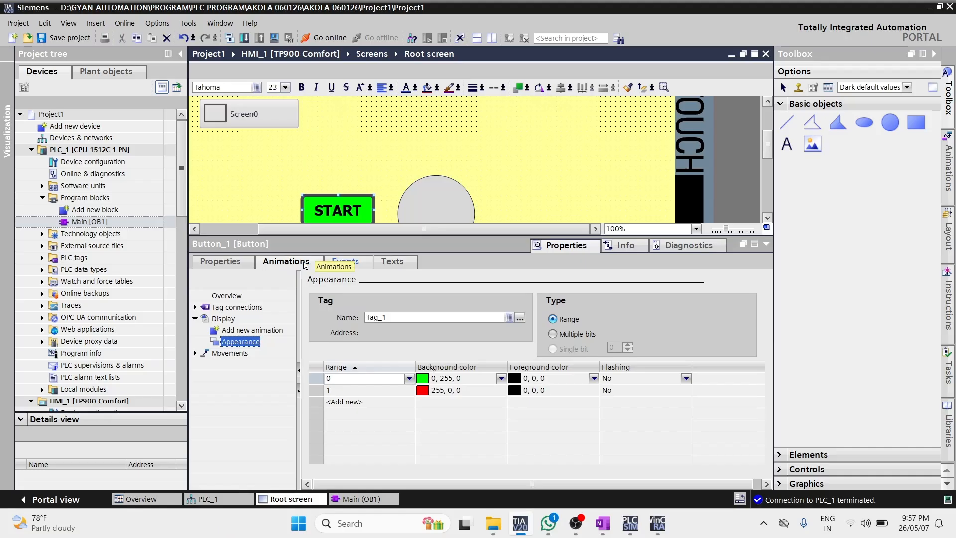
{"action": "left_click", "coordinate": [238, 268]}
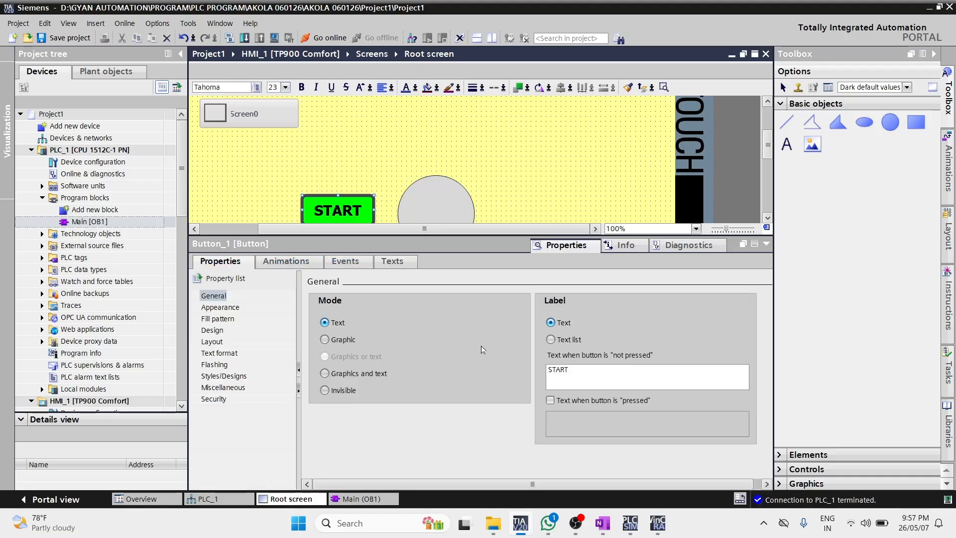
{"action": "left_click", "coordinate": [569, 370]}
{"action": "left_click_drag", "start_coordinate": [569, 370], "coordinate": [516, 378]}
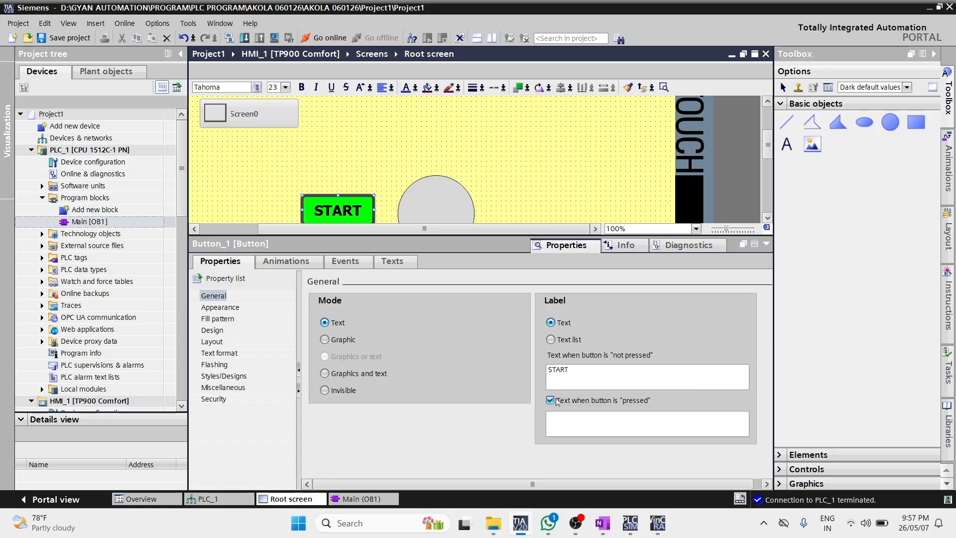
{"action": "left_click", "coordinate": [345, 261]}
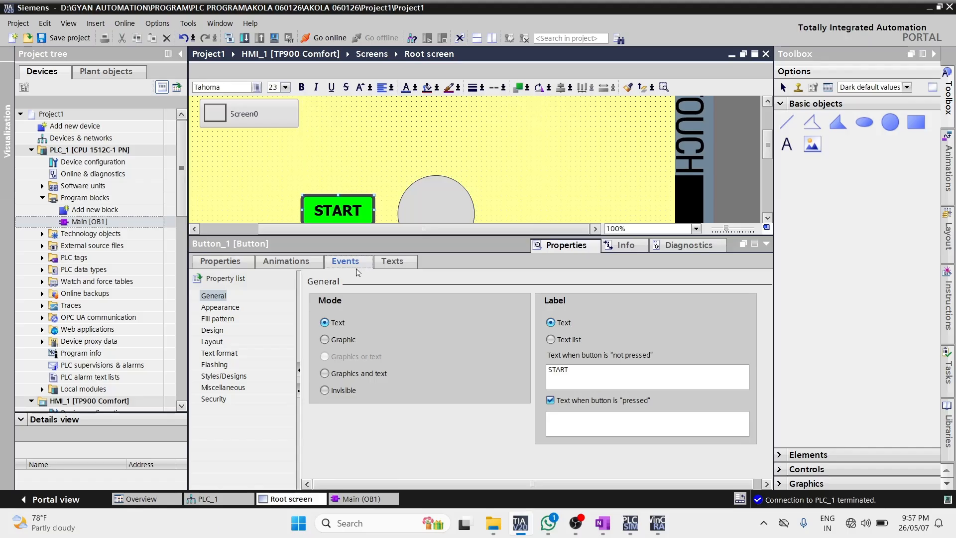
{"action": "left_click", "coordinate": [393, 260]}
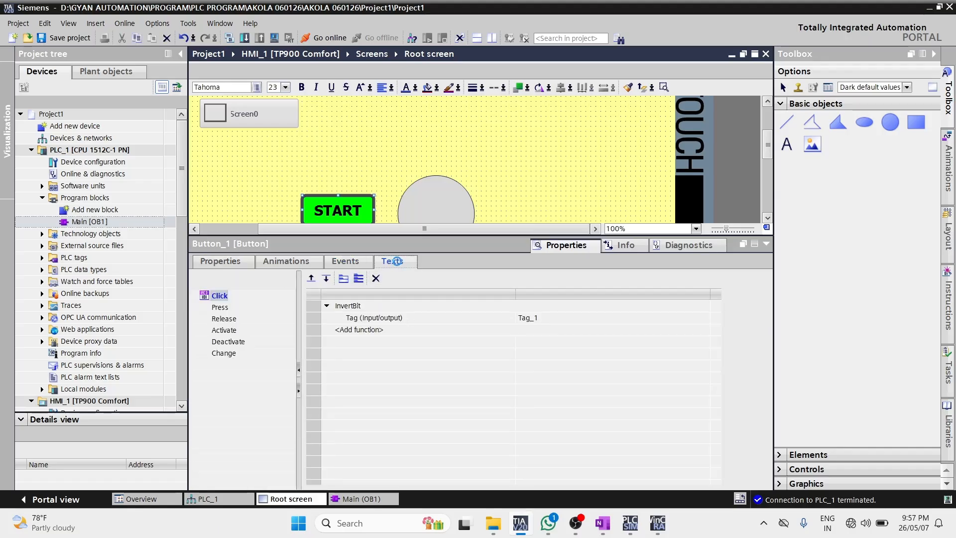
{"action": "left_click", "coordinate": [220, 261]}
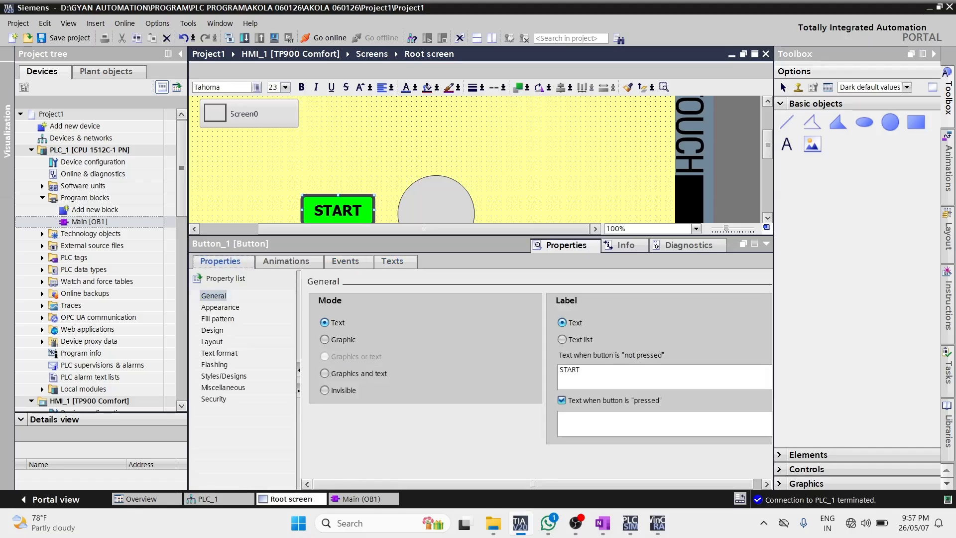
{"action": "left_click", "coordinate": [592, 421]}
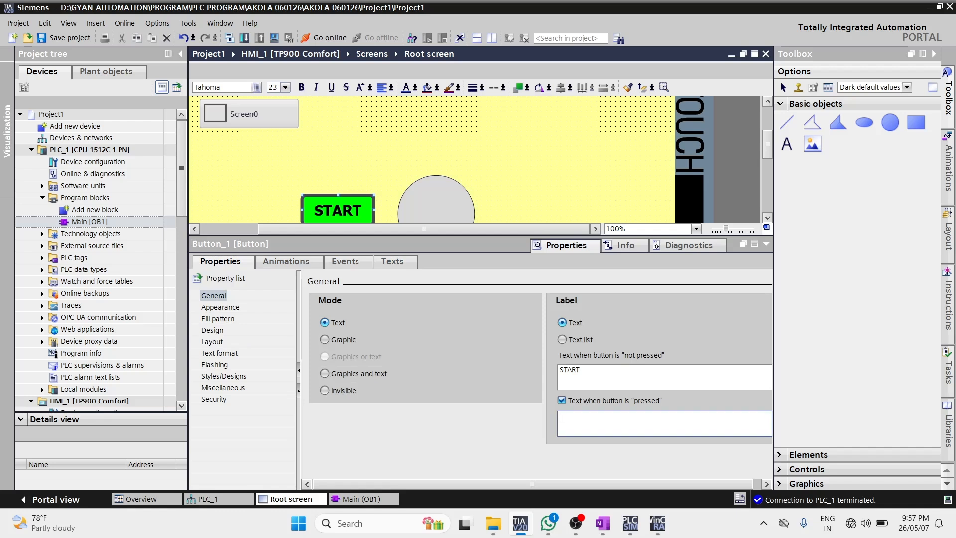
{"action": "type", "text": "STOP"}
{"action": "left_click", "coordinate": [593, 354]}
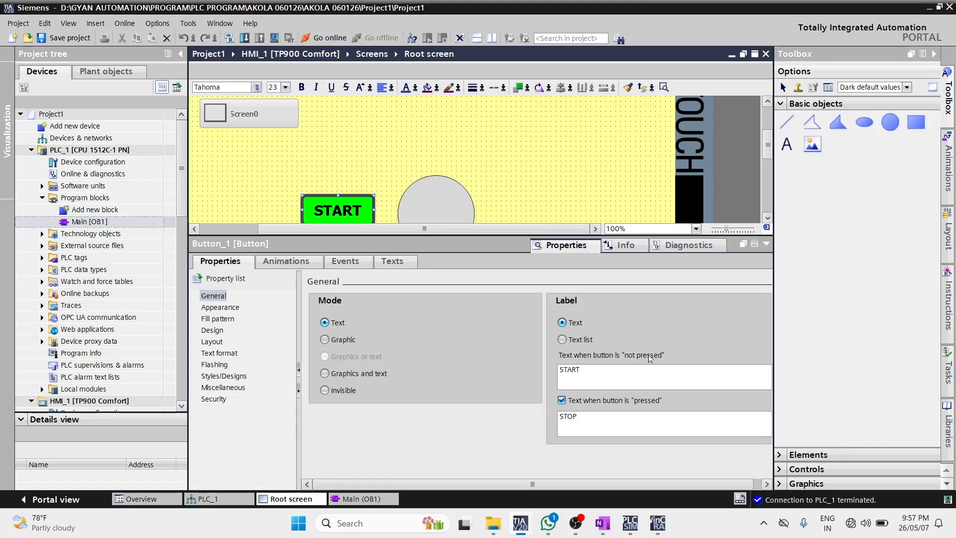
{"action": "left_click", "coordinate": [620, 377]}
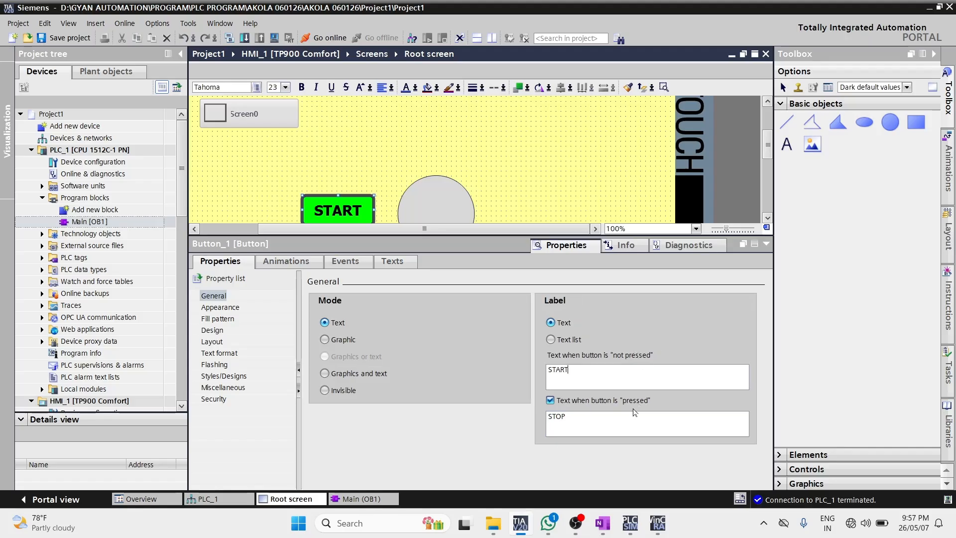
- Simulate the HMI, toggle the START/STOP button repeatedly to test its text and the circle's color, and close the simulation
{"action": "left_click", "coordinate": [274, 37]}
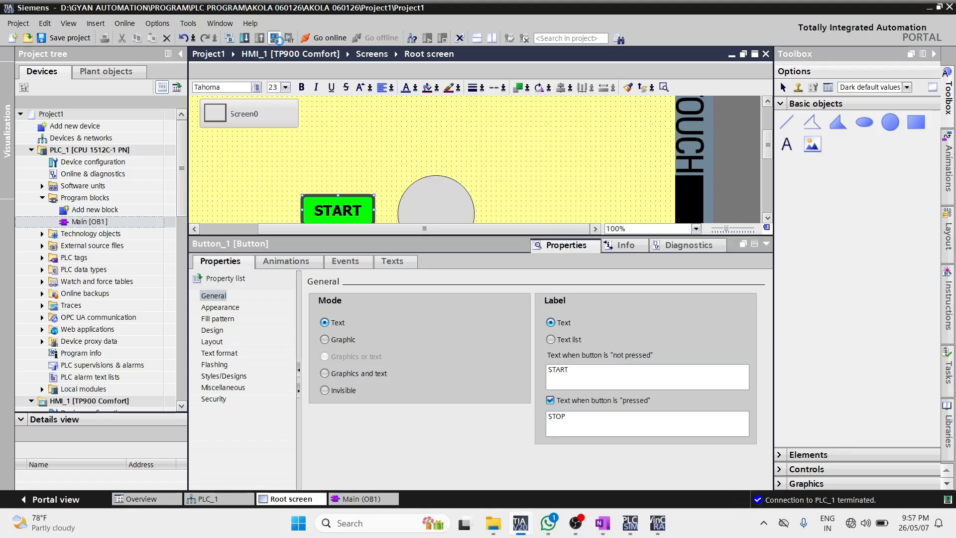
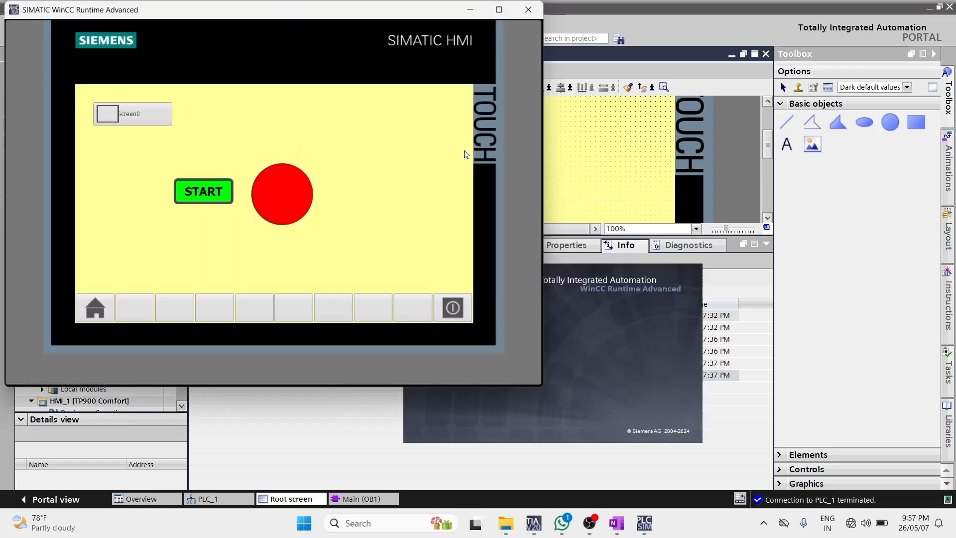
{"action": "left_click", "coordinate": [204, 188]}
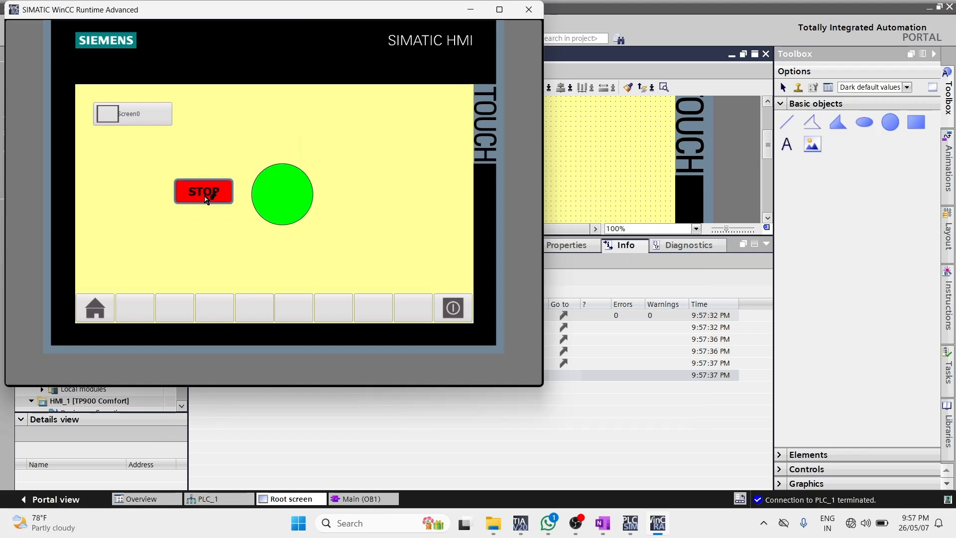
{"action": "left_click", "coordinate": [205, 195]}
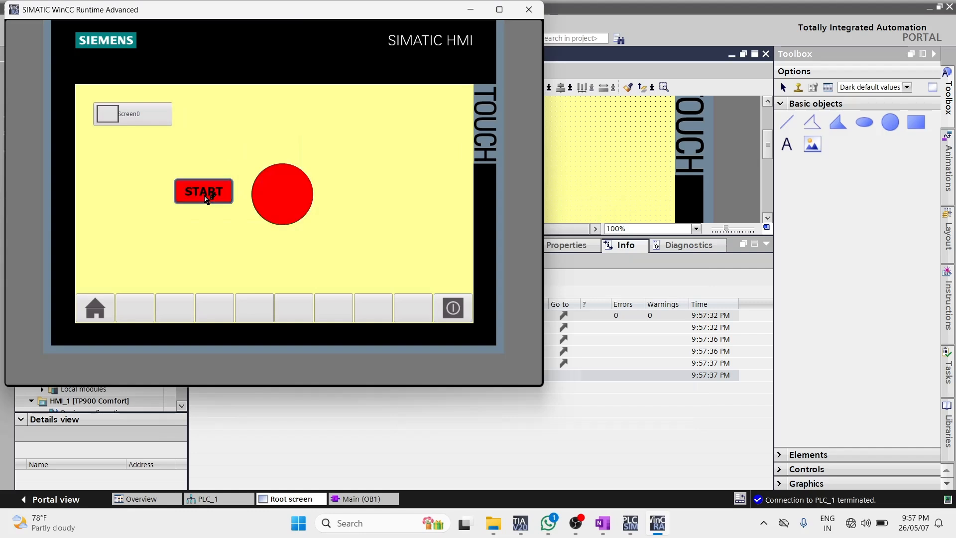
{"action": "left_click", "coordinate": [205, 197]}
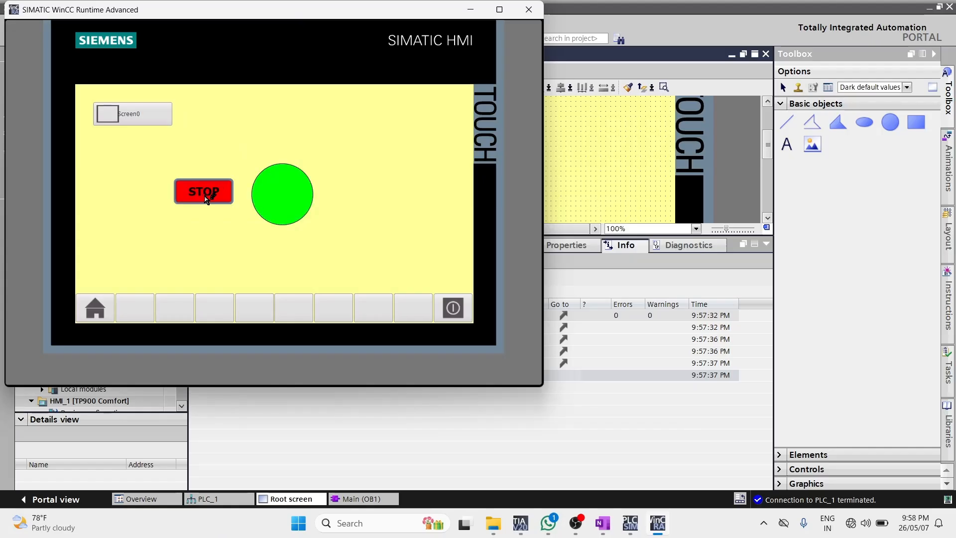
{"action": "left_click", "coordinate": [205, 197]}
{"action": "left_click", "coordinate": [205, 198]}
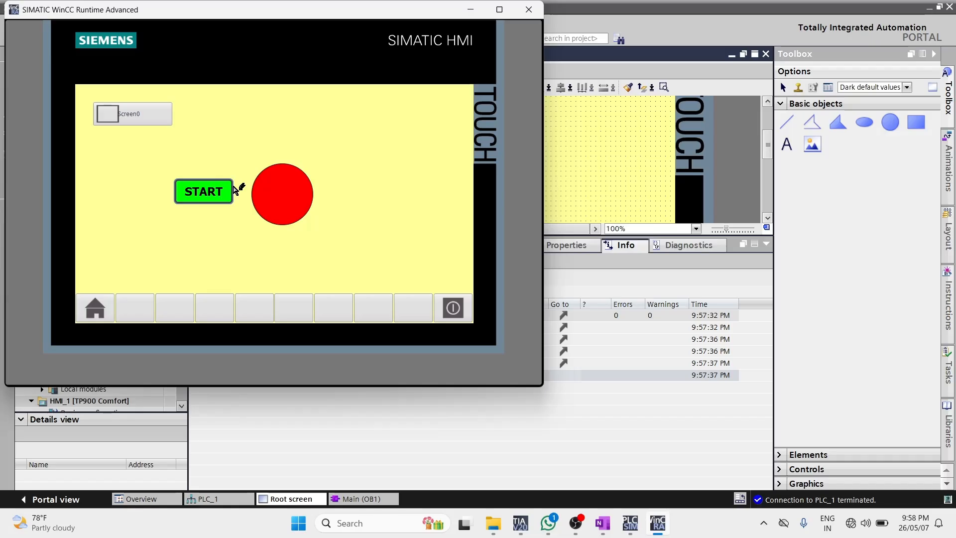
{"action": "left_click", "coordinate": [529, 9]}
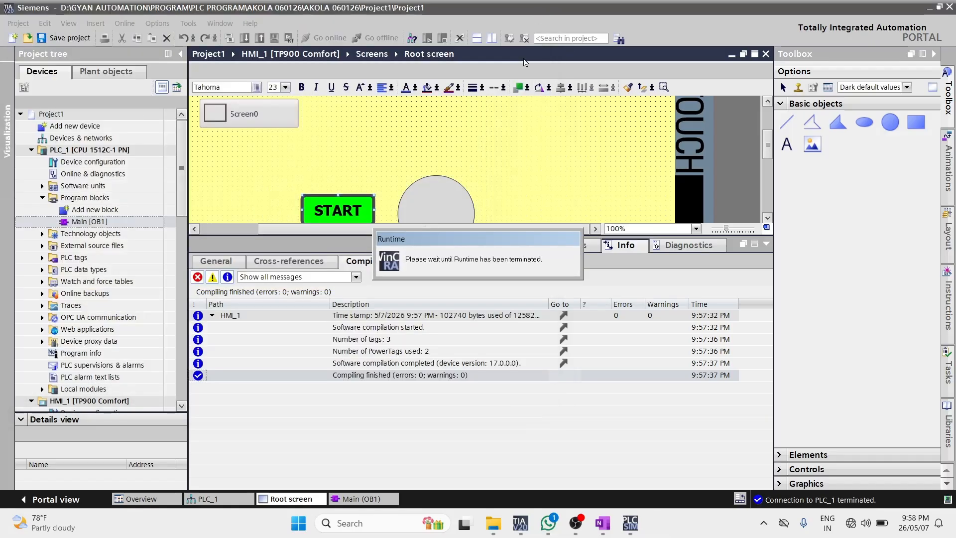
- Re-enter START as the button's Text OFF entry and review its label settings and click event
{"action": "left_click", "coordinate": [232, 262]}
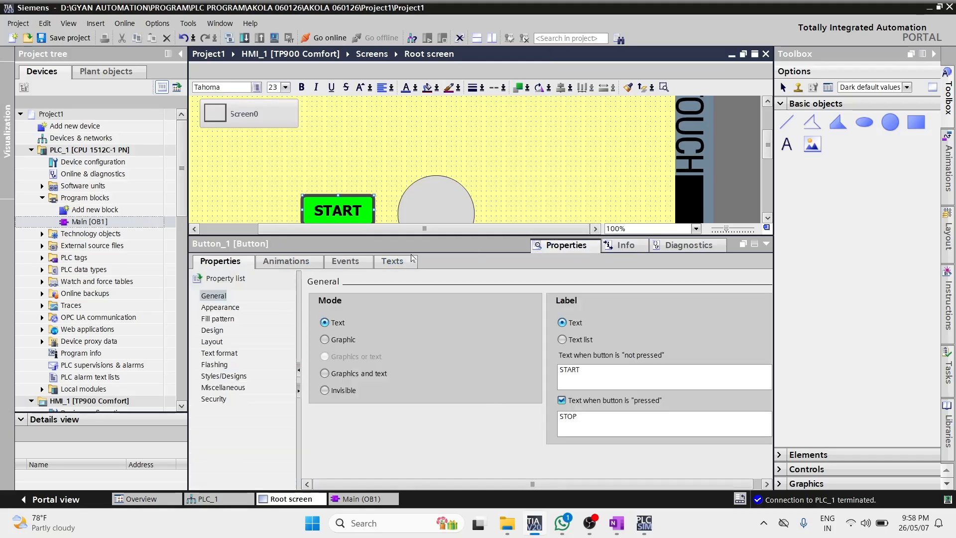
{"action": "left_click", "coordinate": [411, 259]}
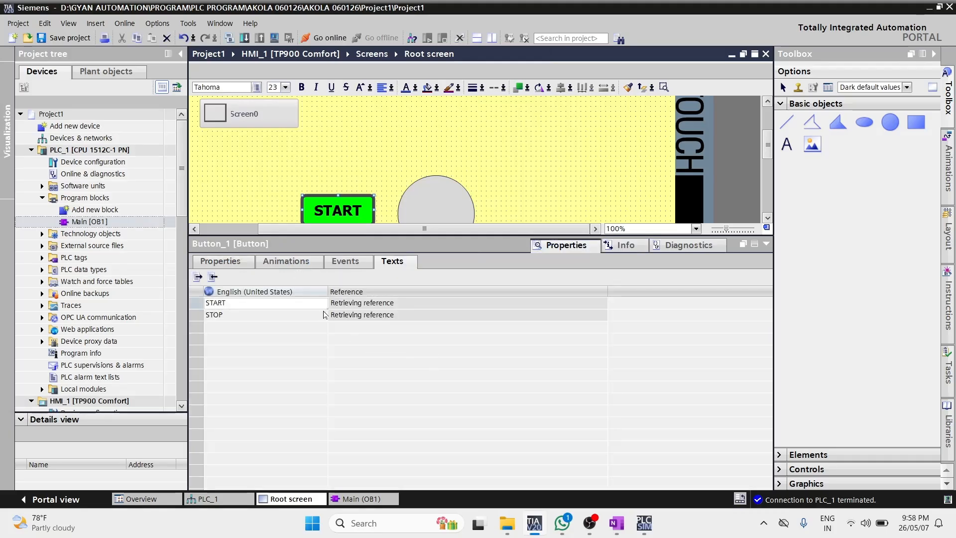
{"action": "double_click", "coordinate": [311, 303]}
{"action": "key", "text": "BackSpace"}
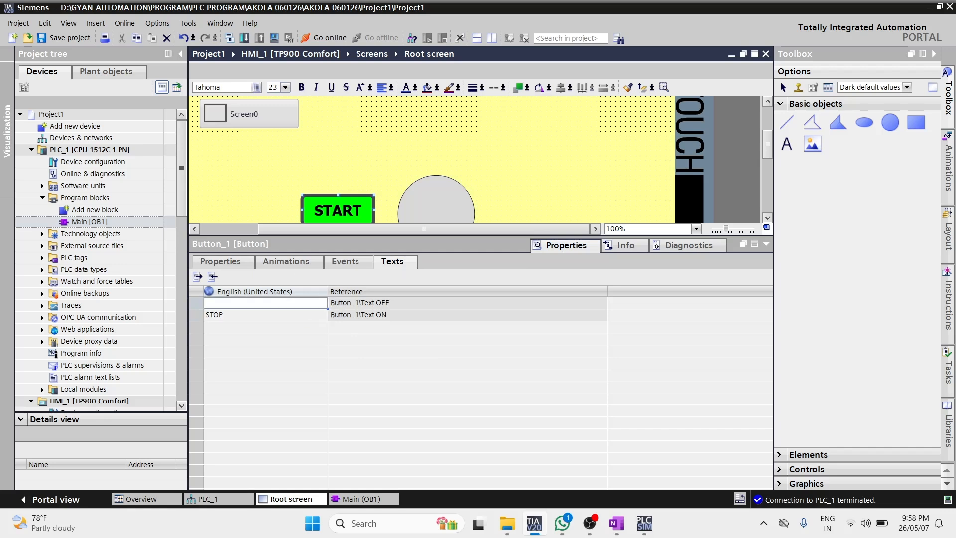
{"action": "type", "text": "START"}
{"action": "key", "text": "Return"}
{"action": "left_click", "coordinate": [220, 261]}
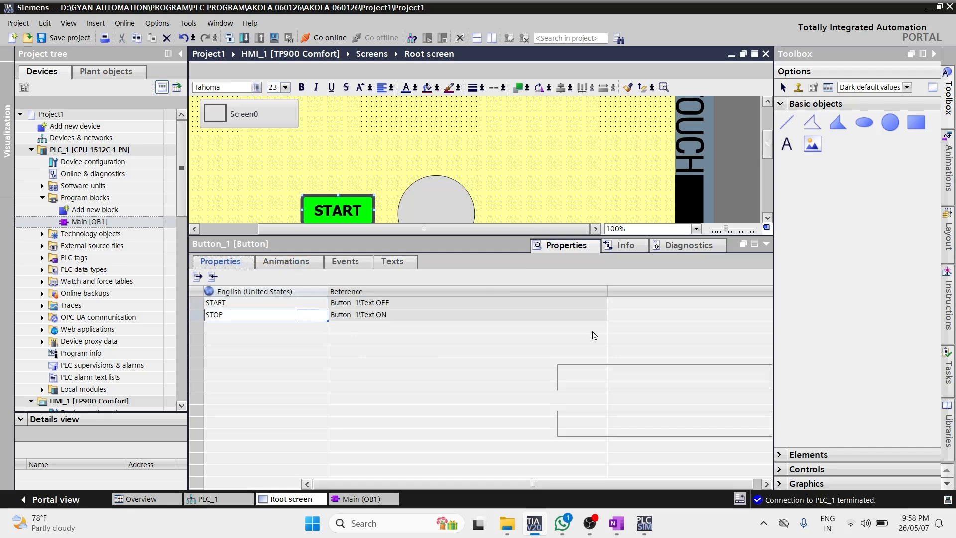
{"action": "left_click", "coordinate": [577, 400]}
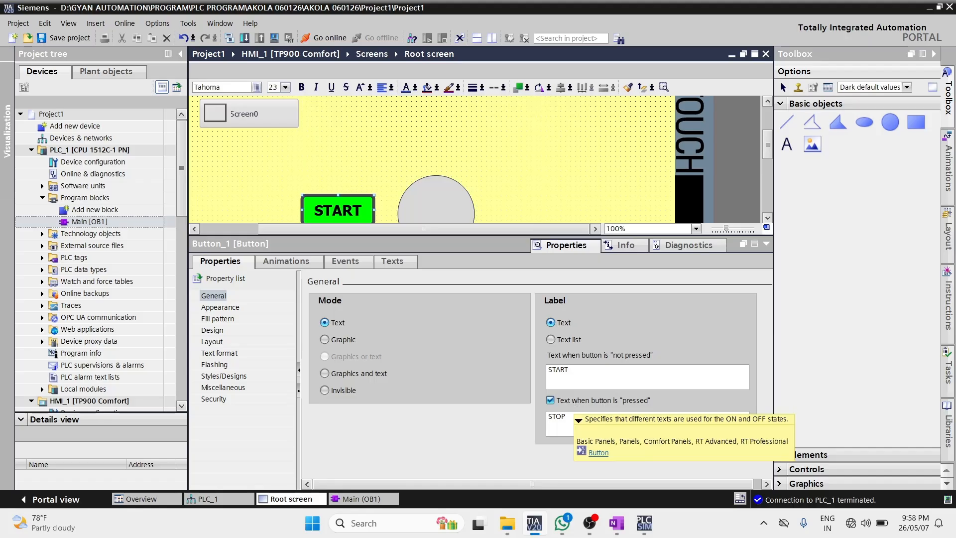
{"action": "left_click", "coordinate": [345, 261]}
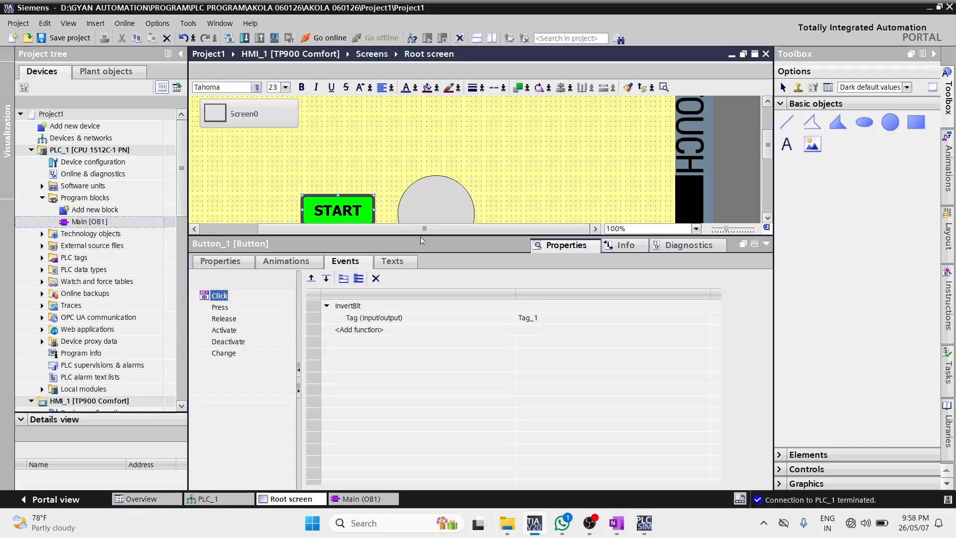
- Enlarge the screen editing area, open Screen0 of HMI_1, and delete its Screen0 title text field
{"action": "left_click_drag", "start_coordinate": [420, 237], "coordinate": [399, 447]}
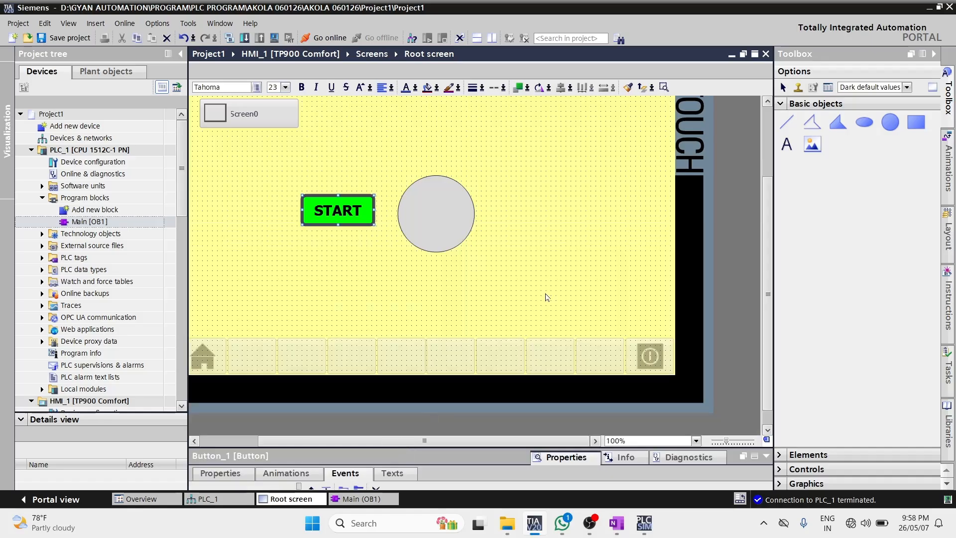
{"action": "left_click", "coordinate": [347, 290]}
{"action": "scroll", "coordinate": [449, 178], "scroll_direction": "up", "scroll_amount": 3}
{"action": "scroll", "coordinate": [458, 189], "scroll_direction": "down", "scroll_amount": 4}
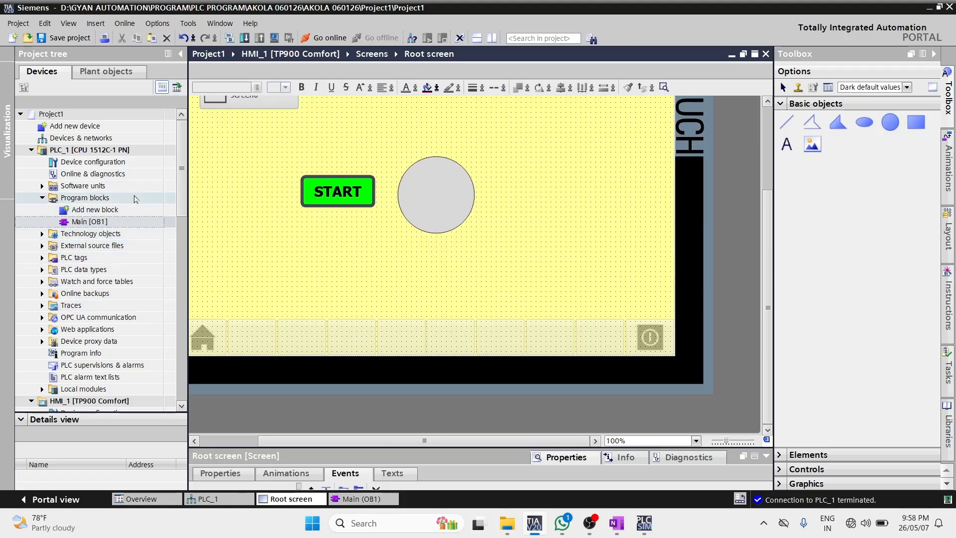
{"action": "scroll", "coordinate": [175, 258], "scroll_direction": "down", "scroll_amount": 7}
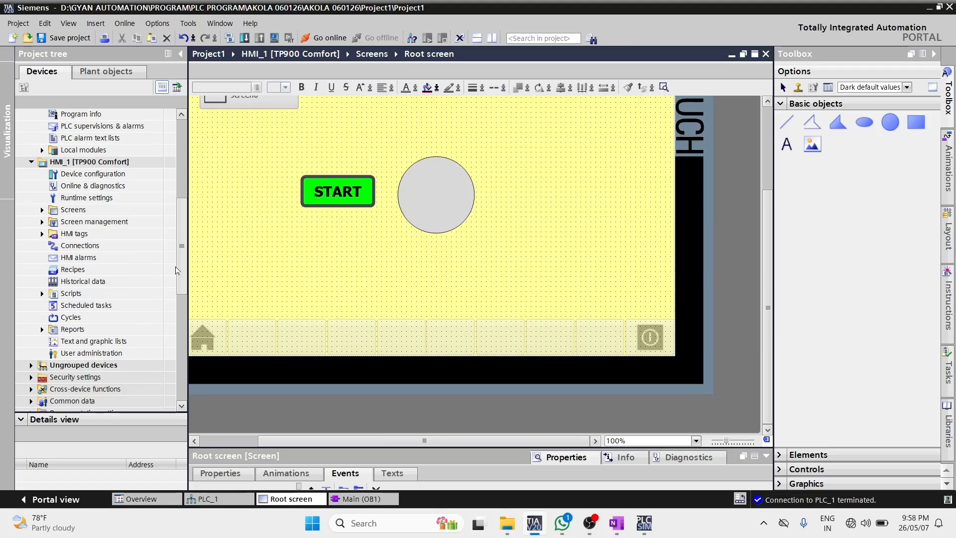
{"action": "scroll", "coordinate": [175, 271], "scroll_direction": "up", "scroll_amount": 2}
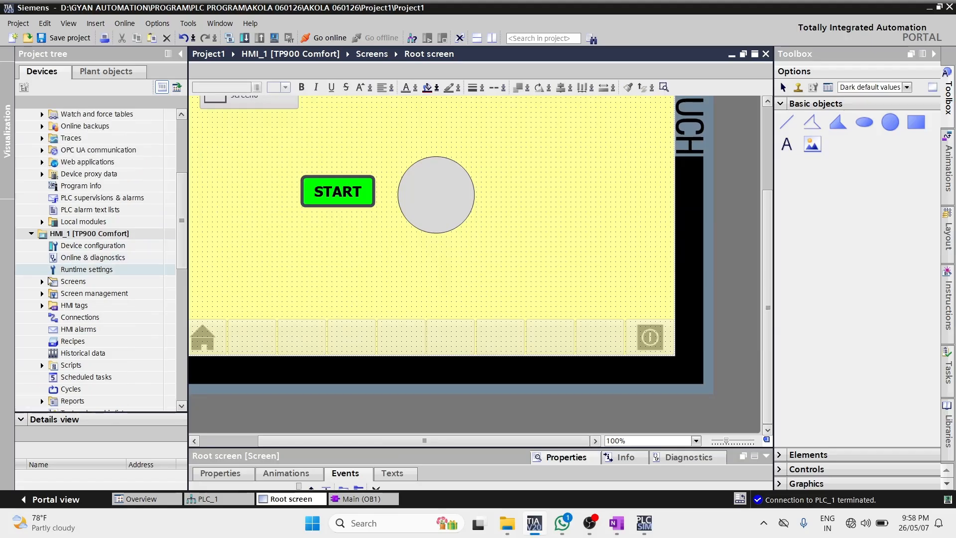
{"action": "left_click", "coordinate": [42, 282]}
{"action": "left_click", "coordinate": [100, 308]}
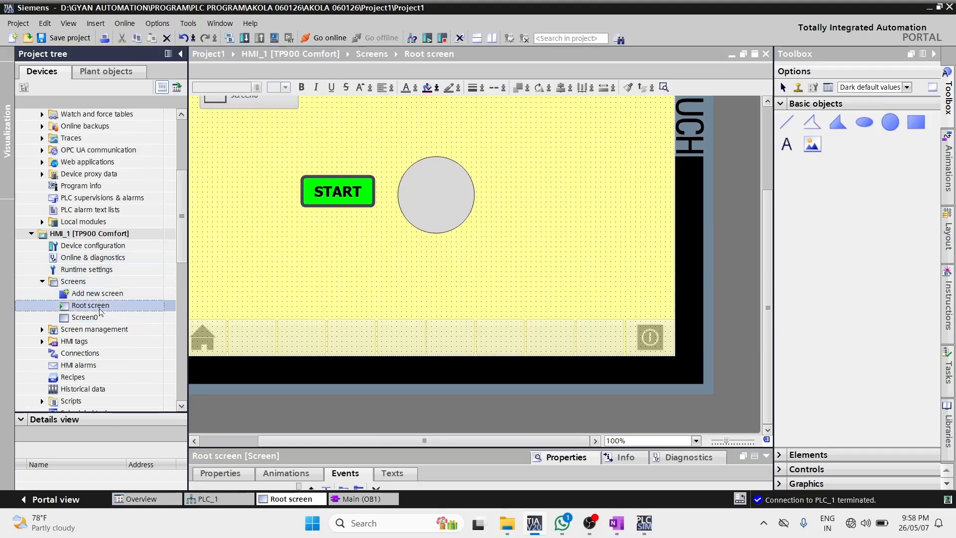
{"action": "double_click", "coordinate": [100, 316]}
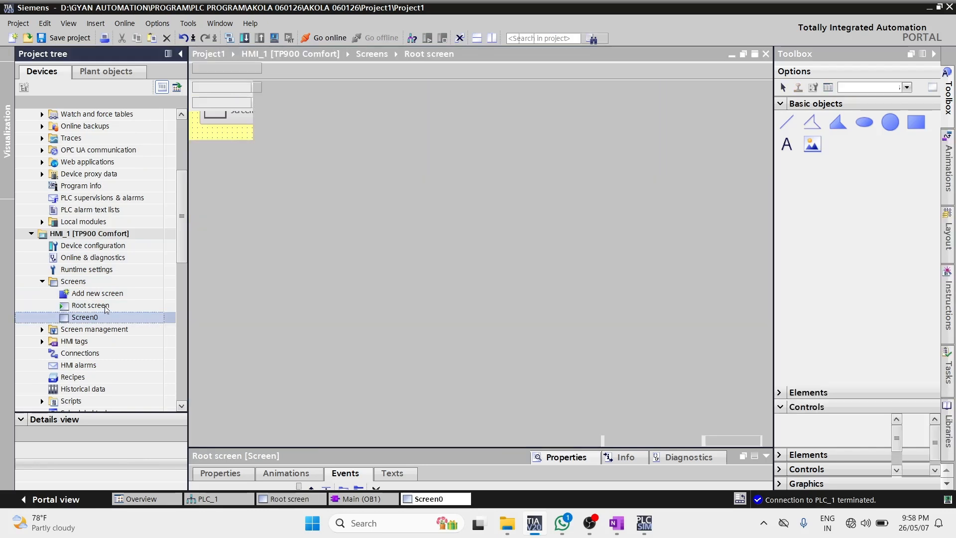
{"action": "double_click", "coordinate": [106, 306]}
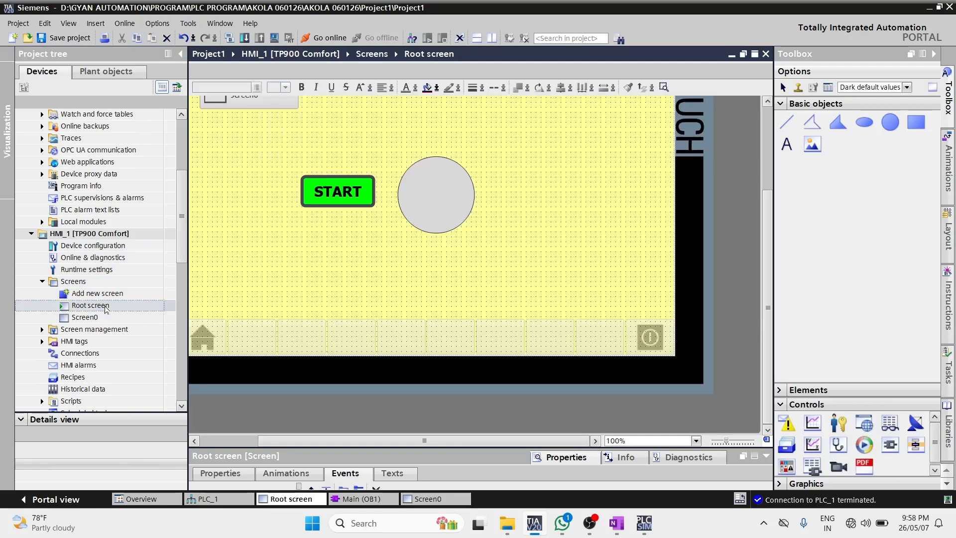
{"action": "double_click", "coordinate": [106, 318]}
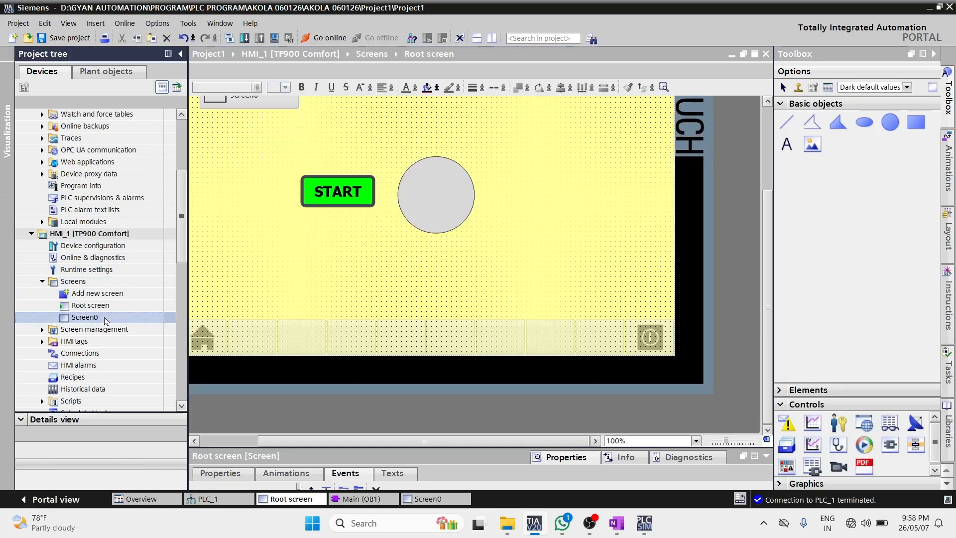
{"action": "left_click", "coordinate": [526, 309]}
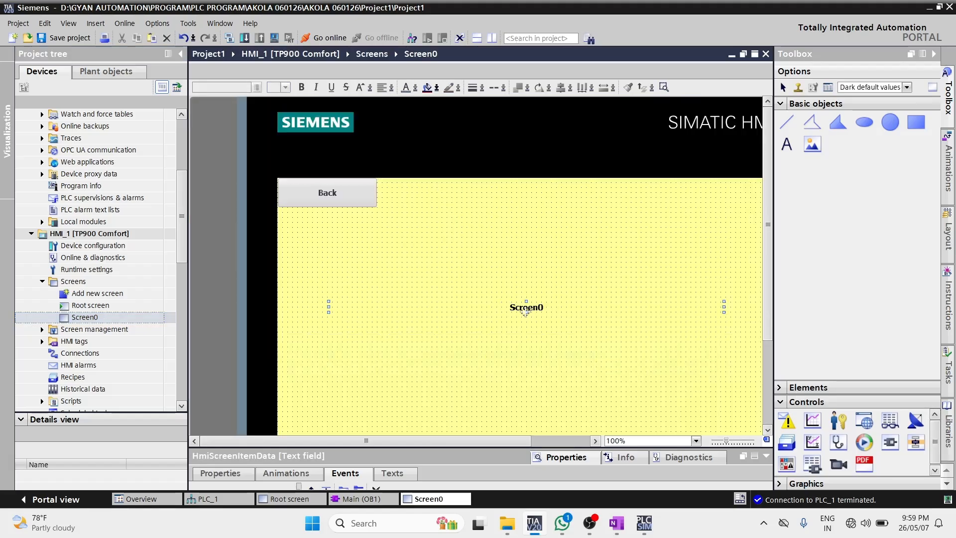
{"action": "key", "text": "Delete"}
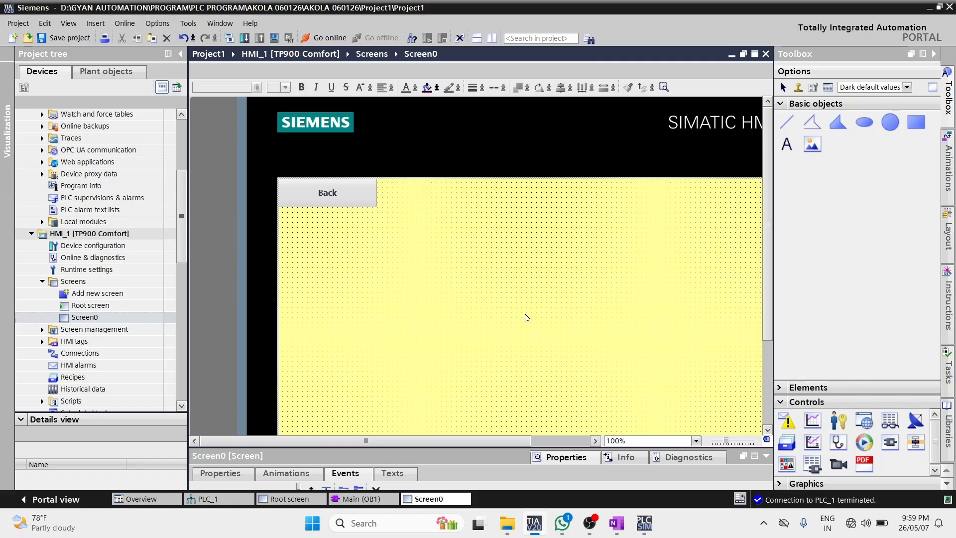
- Draw a wide rectangular graphic view in the middle of Screen0, below the Back button
{"action": "left_click_drag", "start_coordinate": [404, 440], "coordinate": [453, 434]}
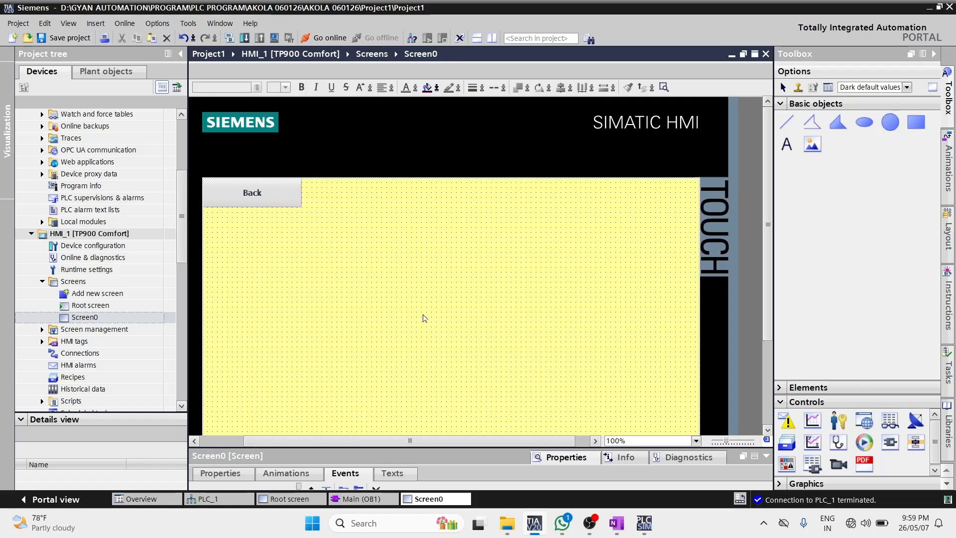
{"action": "scroll", "coordinate": [422, 316], "scroll_direction": "down", "scroll_amount": 3}
{"action": "scroll", "coordinate": [421, 294], "scroll_direction": "up", "scroll_amount": 3}
{"action": "left_click", "coordinate": [811, 145]}
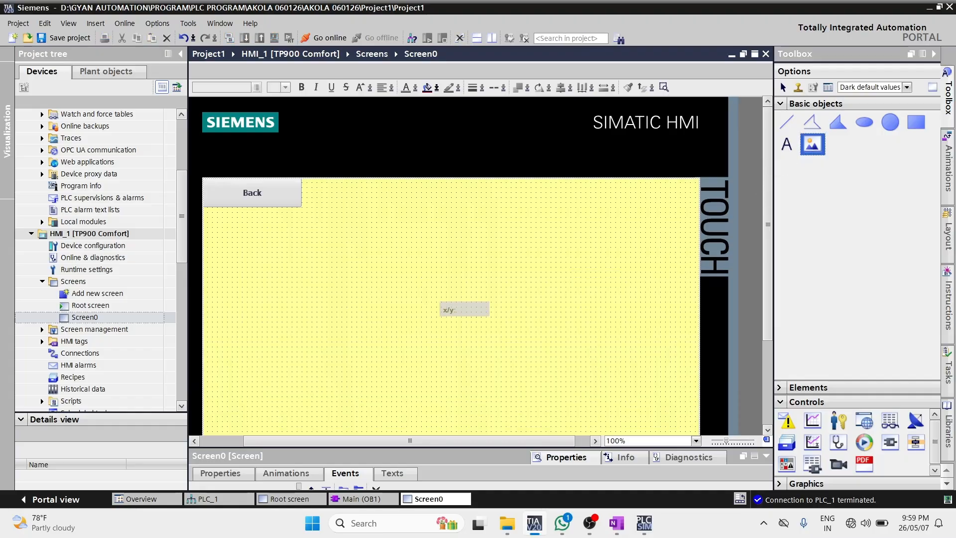
{"action": "left_click_drag", "start_coordinate": [336, 265], "coordinate": [540, 356]}
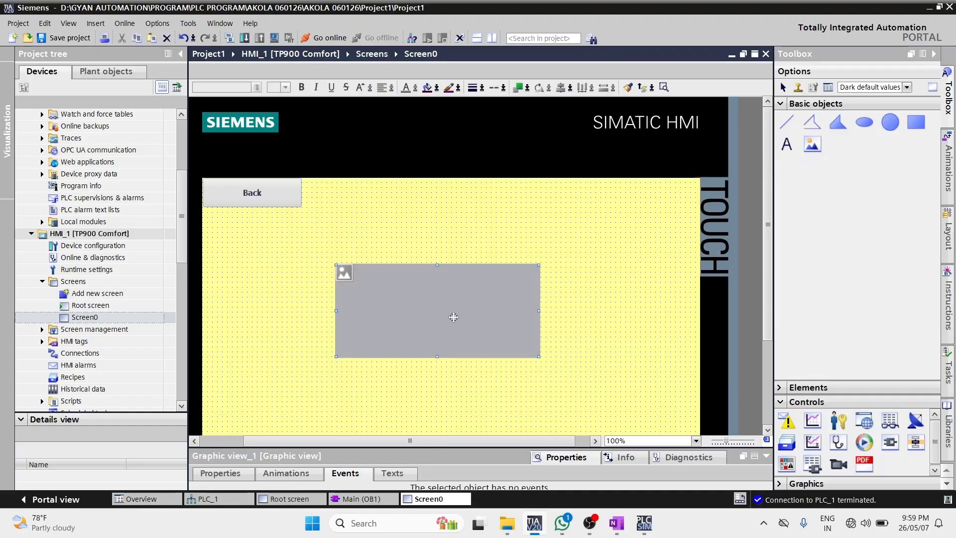
- Load the "Red and Yellow Modern Shocking Mome..." PNG dated 26/05/06 9:44 PM from Downloads into Screen0's graphic view
{"action": "right_click", "coordinate": [453, 317]}
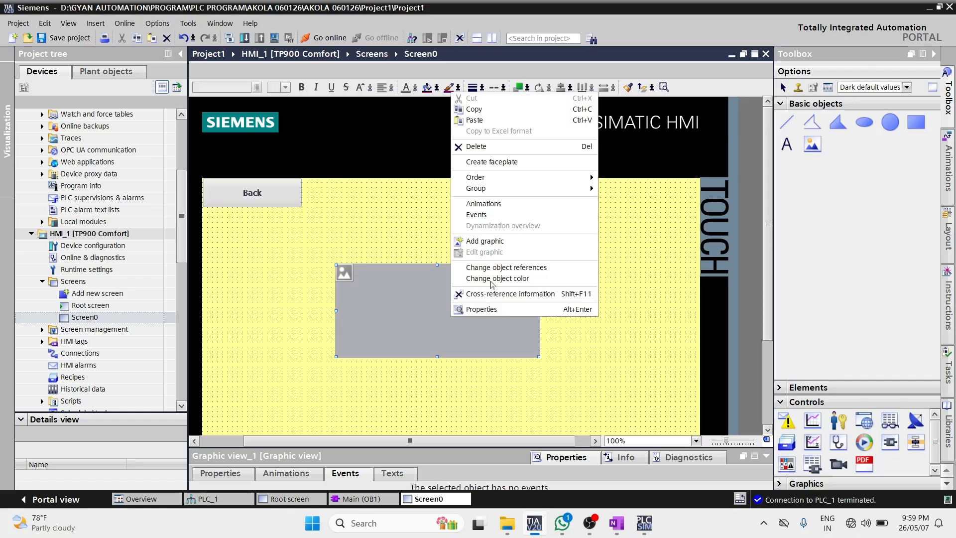
{"action": "left_click", "coordinate": [510, 243]}
{"action": "left_click", "coordinate": [162, 144]}
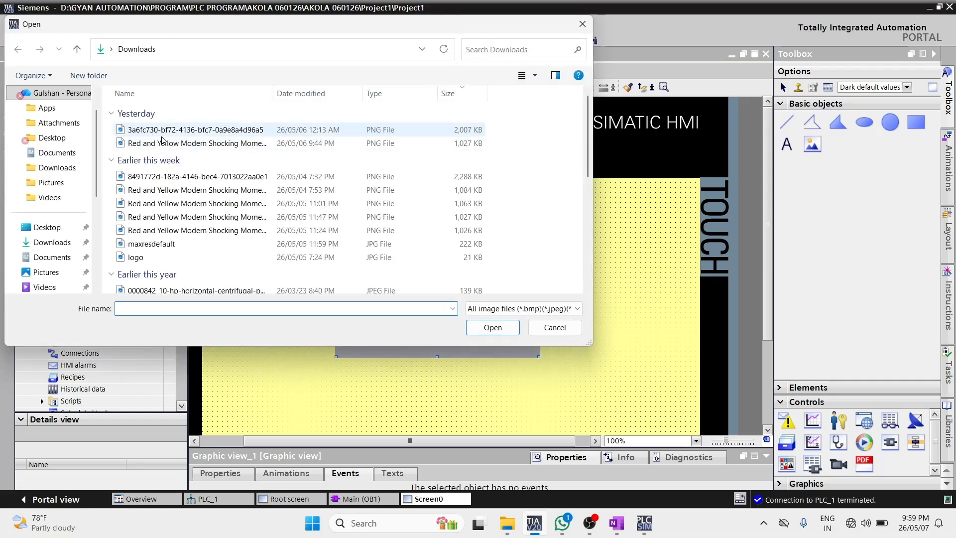
{"action": "double_click", "coordinate": [163, 143]}
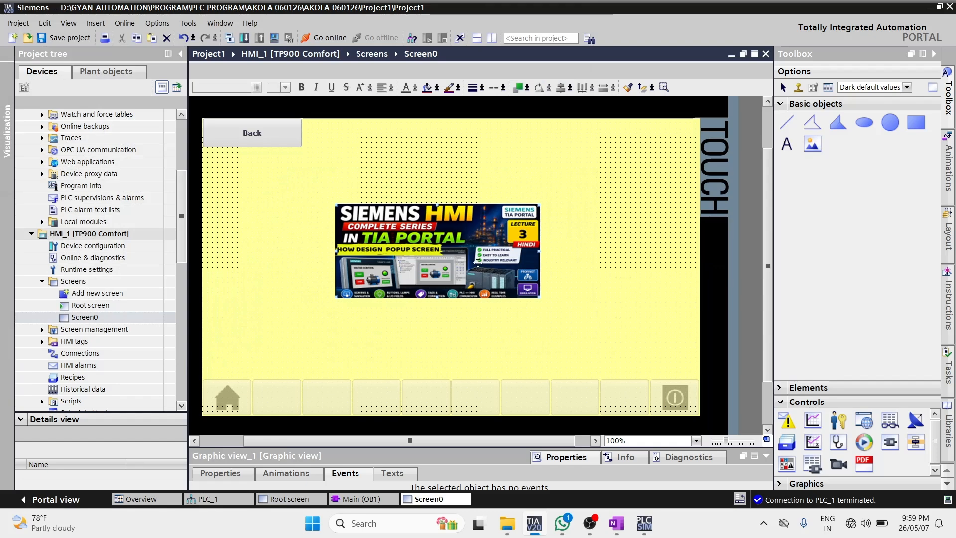
- Move the graphic below the Back button and enlarge it to fill most of Screen0's width and height
{"action": "left_click_drag", "start_coordinate": [479, 261], "coordinate": [364, 232]}
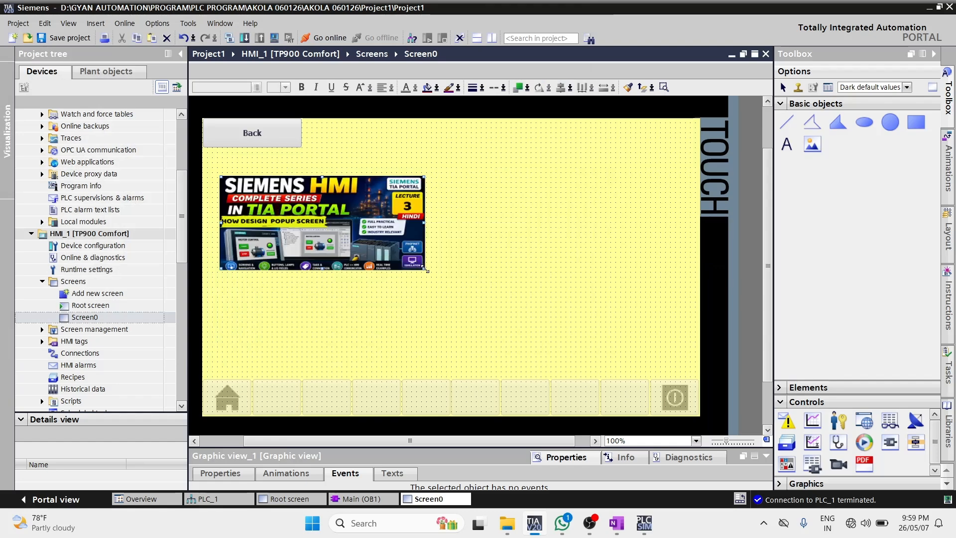
{"action": "left_click_drag", "start_coordinate": [425, 272], "coordinate": [663, 359]}
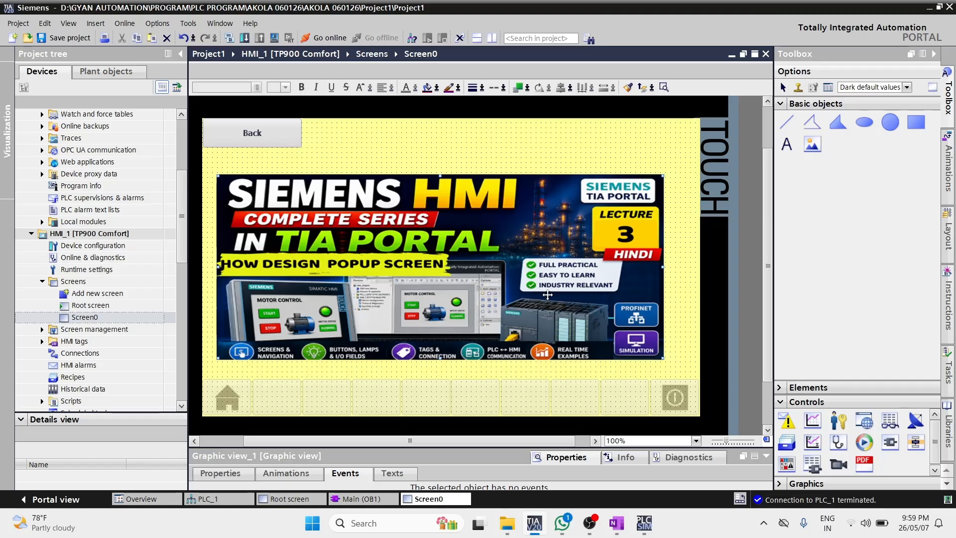
{"action": "left_click_drag", "start_coordinate": [547, 297], "coordinate": [548, 292]}
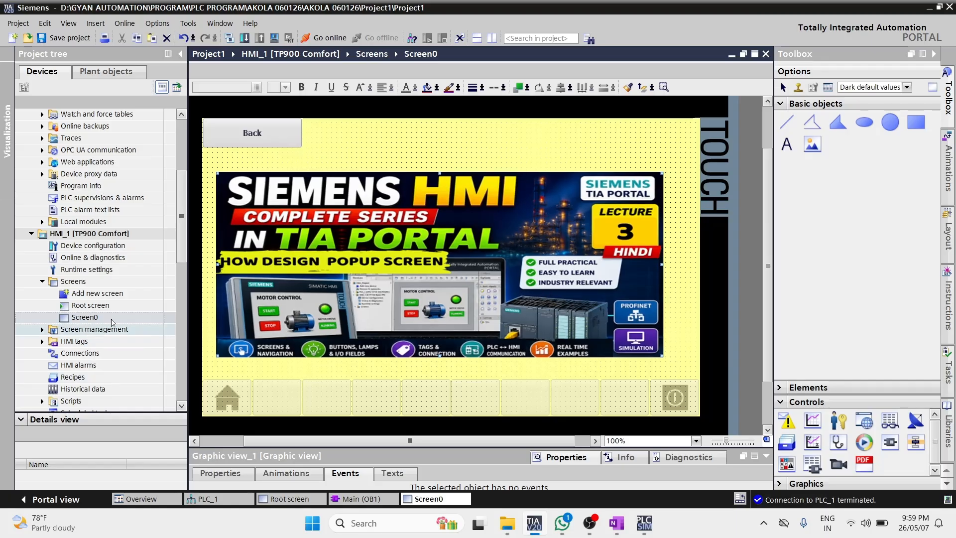
{"action": "scroll", "coordinate": [183, 263], "scroll_direction": "down", "scroll_amount": 2}
{"action": "scroll", "coordinate": [183, 262], "scroll_direction": "down", "scroll_amount": 2}
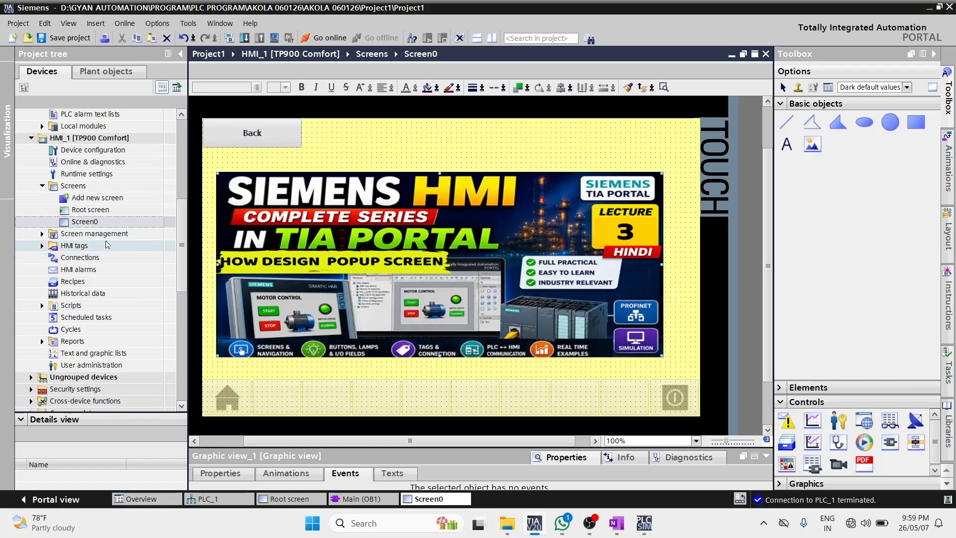
{"action": "double_click", "coordinate": [92, 198]}
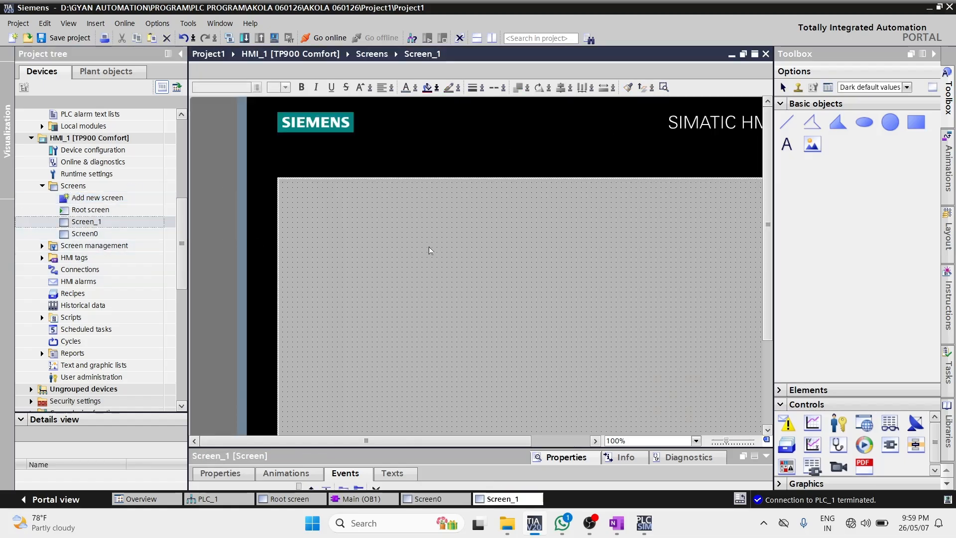
{"action": "key", "text": "ctrl+z"}
{"action": "left_click", "coordinate": [505, 277]}
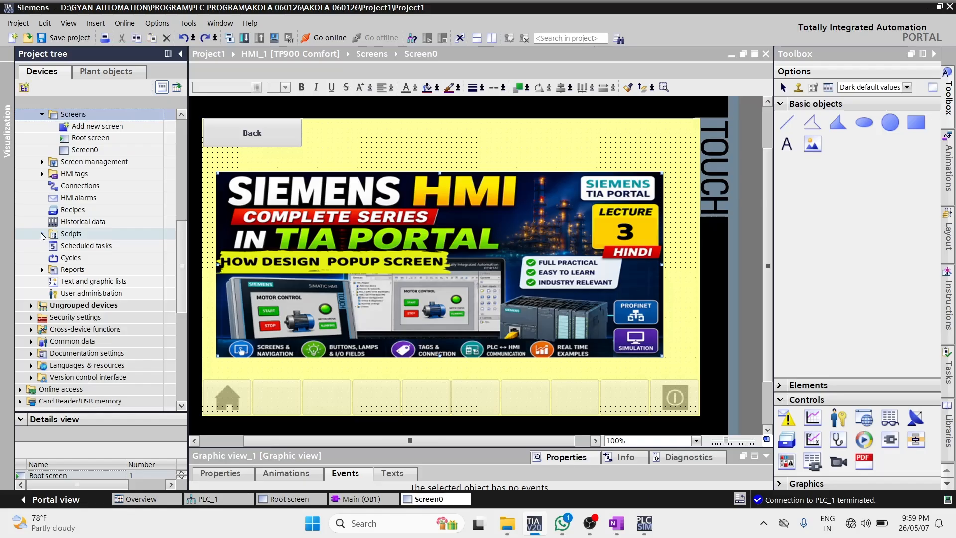
- Add a new pop-up screen under HMI_1's screen management
{"action": "left_click", "coordinate": [43, 162]}
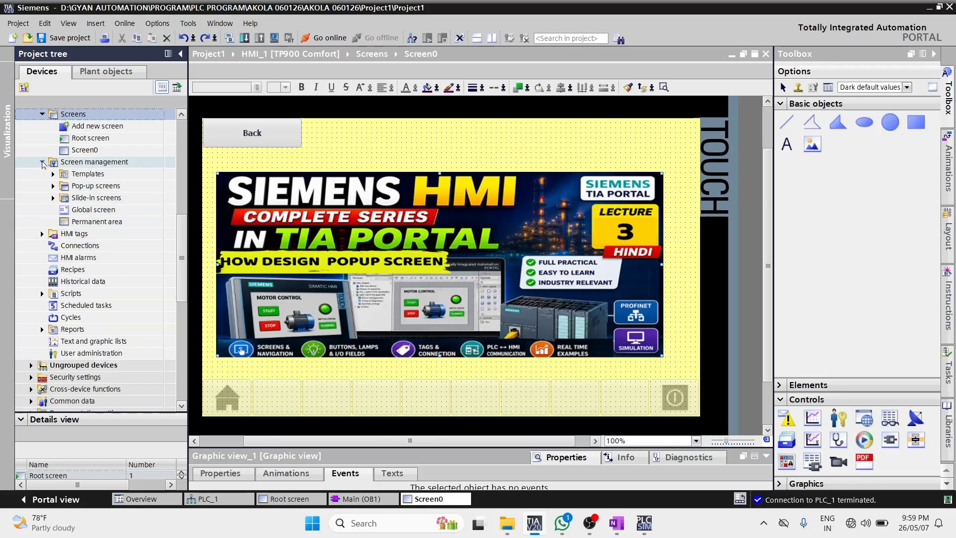
{"action": "left_click", "coordinate": [53, 186]}
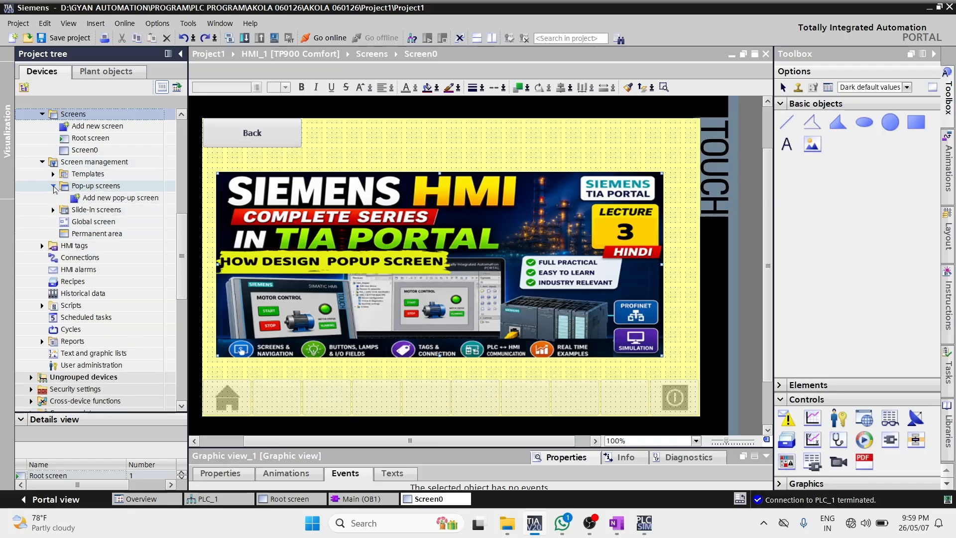
{"action": "left_click", "coordinate": [82, 198]}
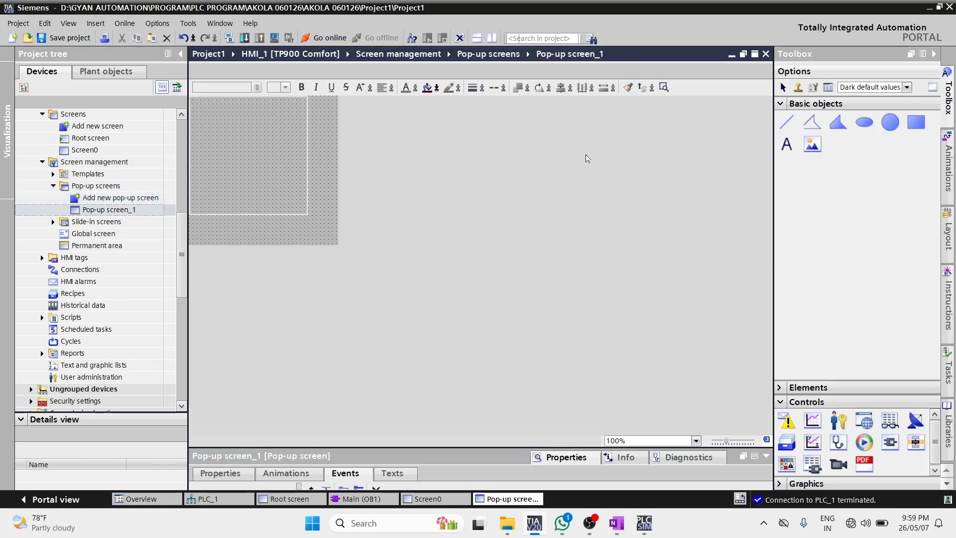
- Place a graphic view with the same "Red and Yellow Modern Shocking Mome..." PNG on the pop-up screen and enlarge it over most of the area
{"action": "left_click", "coordinate": [812, 144]}
{"action": "left_click_drag", "start_coordinate": [234, 121], "coordinate": [286, 152]}
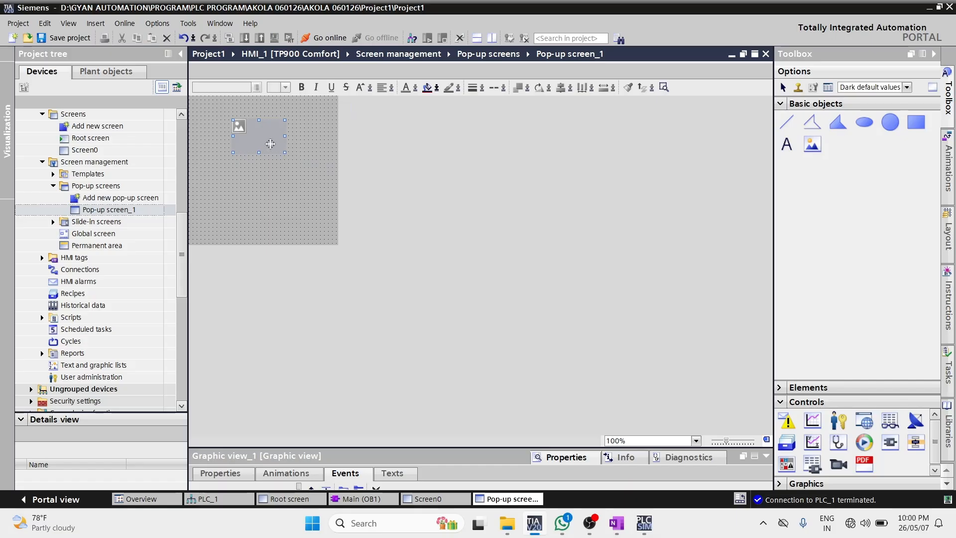
{"action": "right_click", "coordinate": [252, 131]}
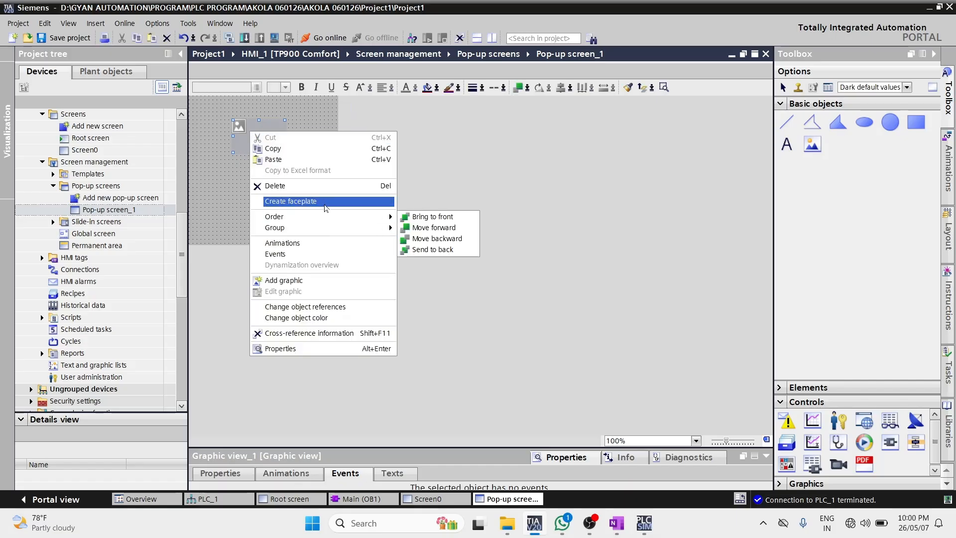
{"action": "left_click", "coordinate": [327, 280]}
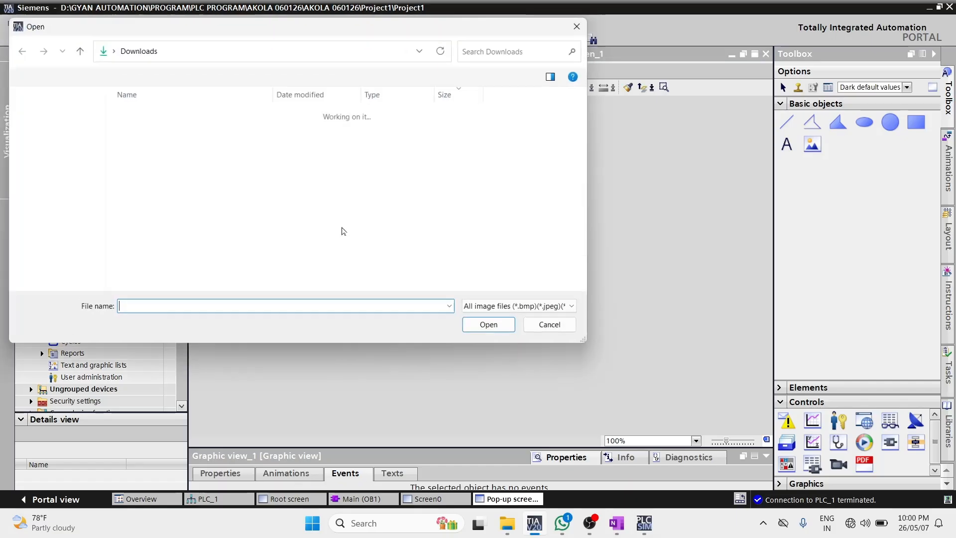
{"action": "double_click", "coordinate": [170, 143]}
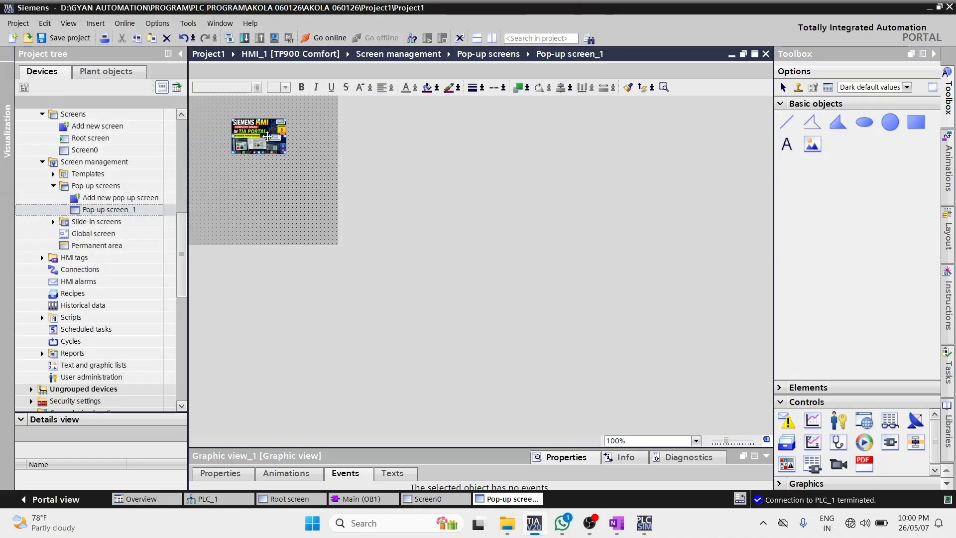
{"action": "left_click_drag", "start_coordinate": [241, 134], "coordinate": [235, 134]}
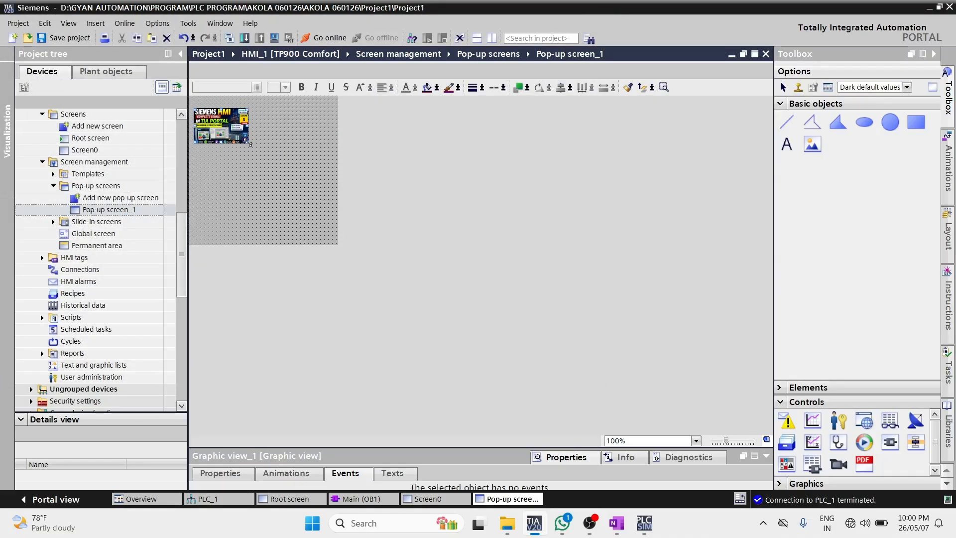
{"action": "left_click_drag", "start_coordinate": [248, 144], "coordinate": [290, 204]}
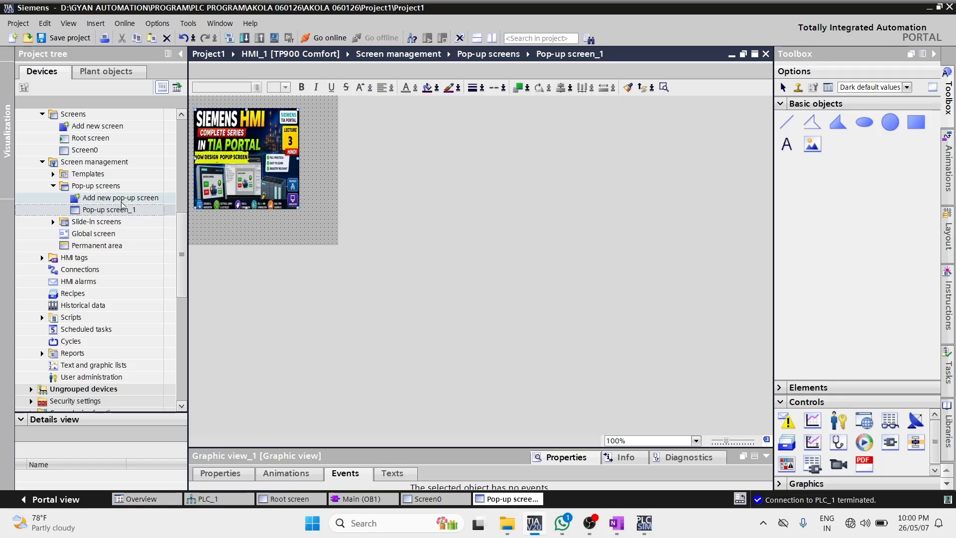
- Open the Root screen and draw a rectangular graphic view in its upper-right corner
{"action": "left_click", "coordinate": [104, 140]}
{"action": "double_click", "coordinate": [104, 140]}
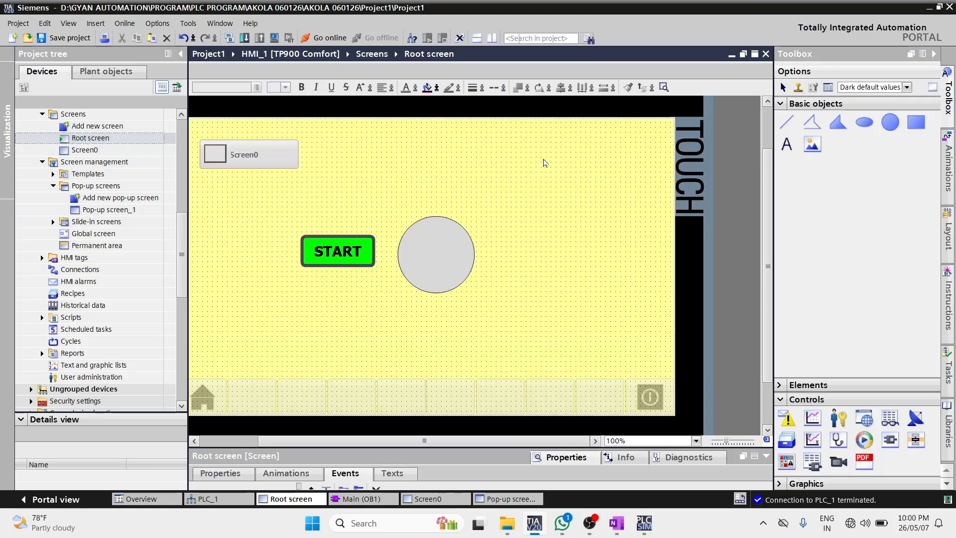
{"action": "right_click", "coordinate": [544, 163]}
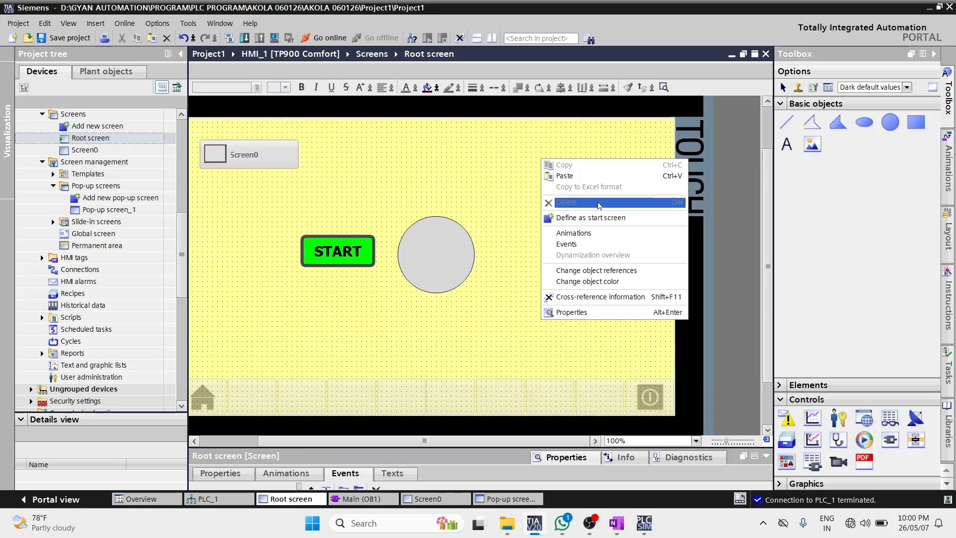
{"action": "left_click", "coordinate": [810, 147]}
{"action": "left_click_drag", "start_coordinate": [565, 132], "coordinate": [671, 176]}
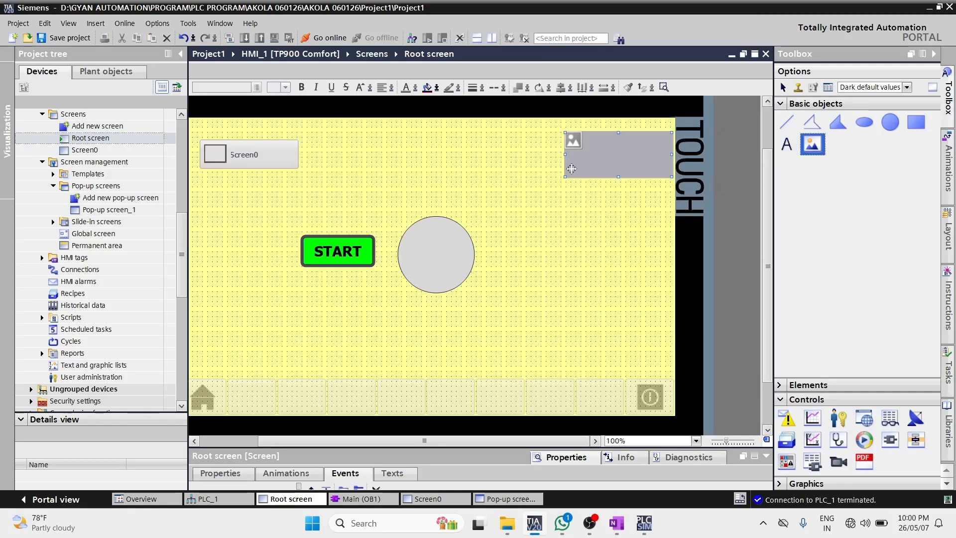
- Load the logo JPG from Downloads into the Root screen's graphic view and make it taller in the upper-right corner
{"action": "right_click", "coordinate": [596, 156]}
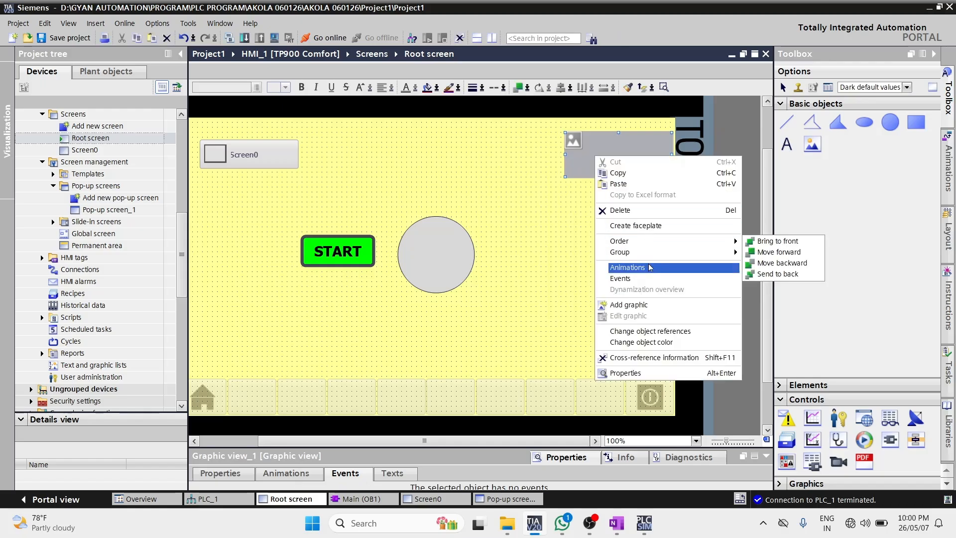
{"action": "left_click", "coordinate": [640, 304]}
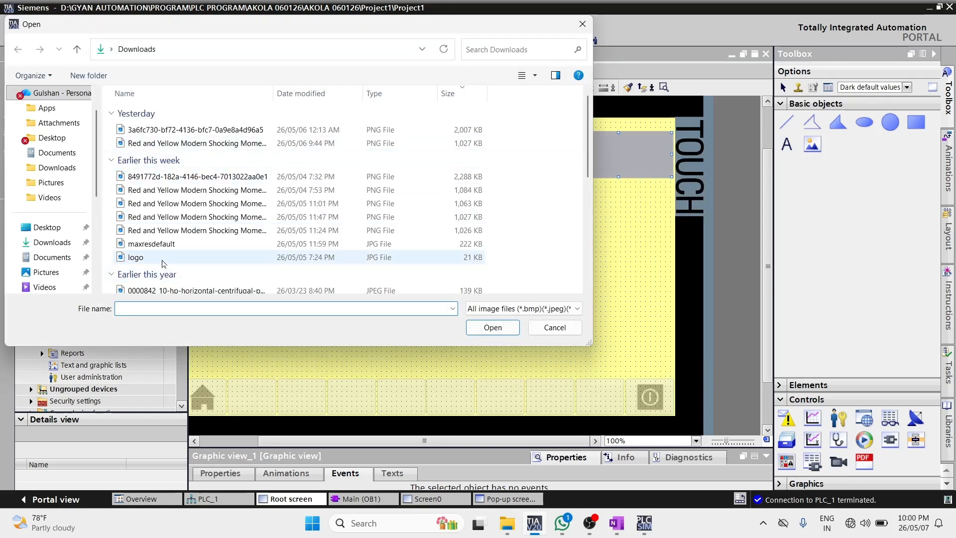
{"action": "double_click", "coordinate": [190, 257]}
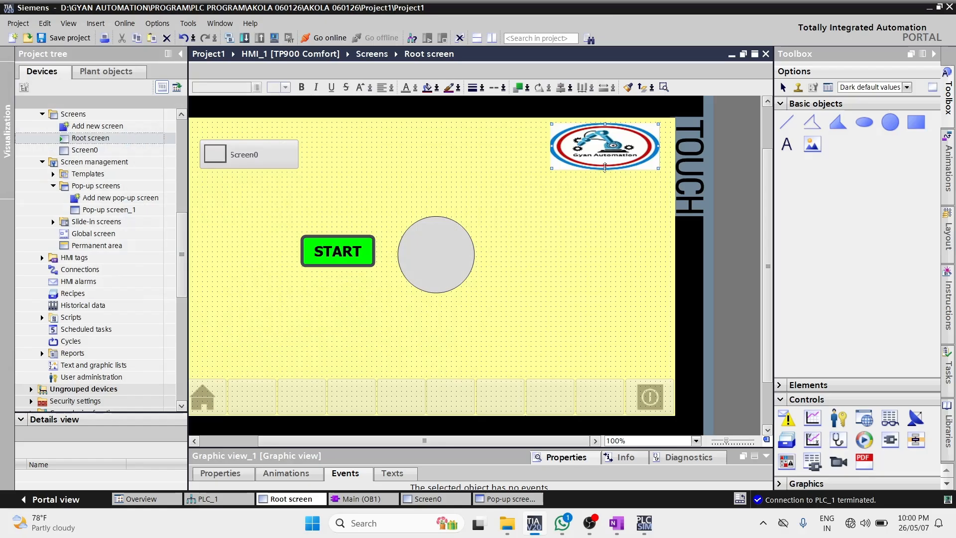
{"action": "left_click_drag", "start_coordinate": [604, 168], "coordinate": [629, 171]}
{"action": "left_click", "coordinate": [523, 214]}
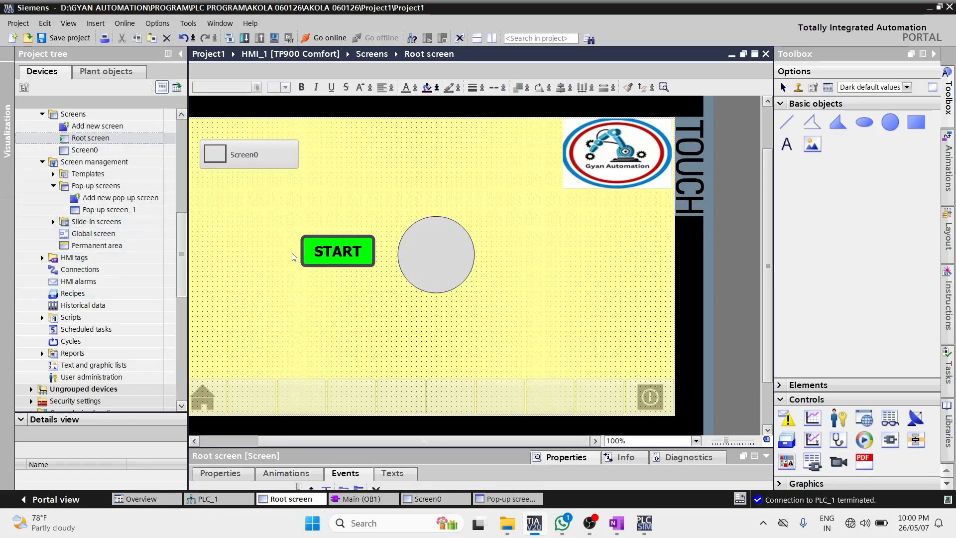
- Delete the Screen0 button from the Root screen and check the Back button on Screen0
{"action": "left_click", "coordinate": [265, 161]}
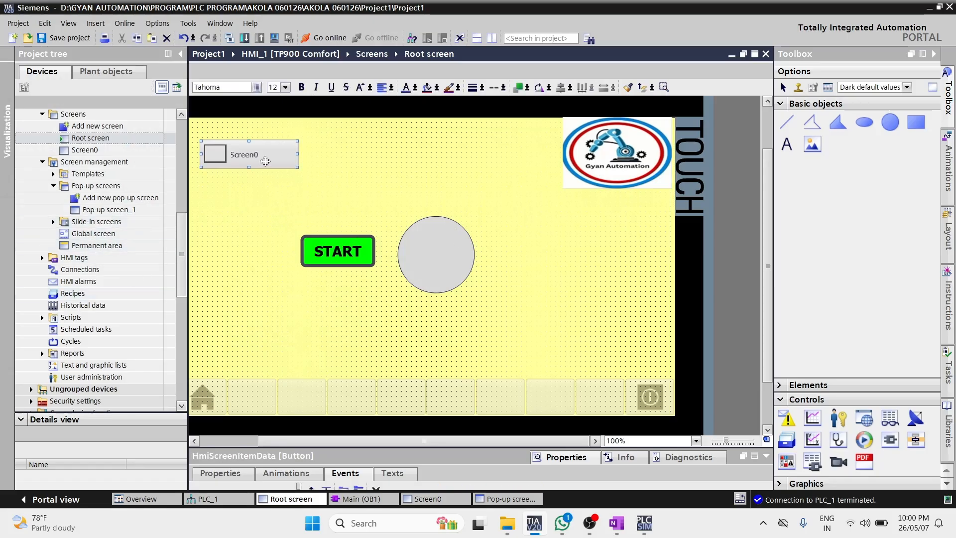
{"action": "key", "text": "Delete"}
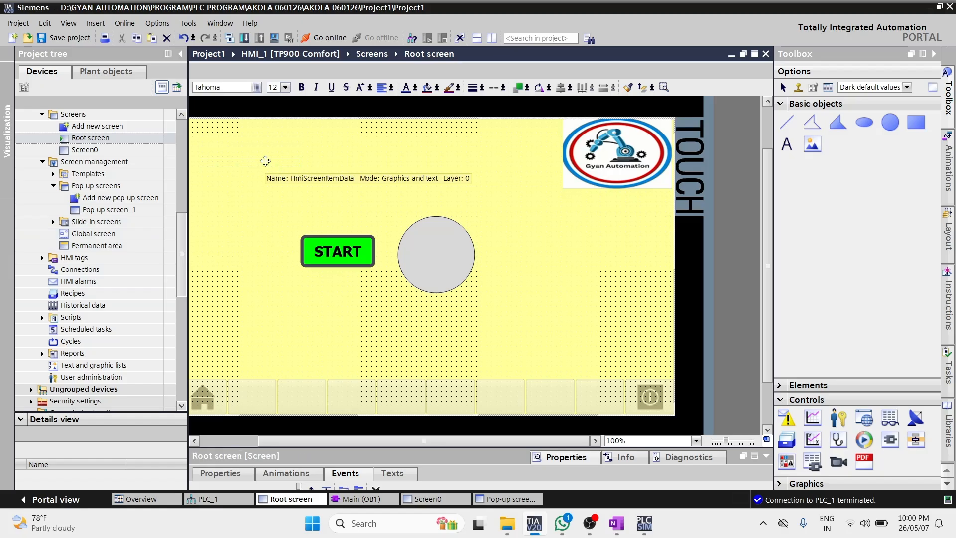
{"action": "double_click", "coordinate": [96, 151]}
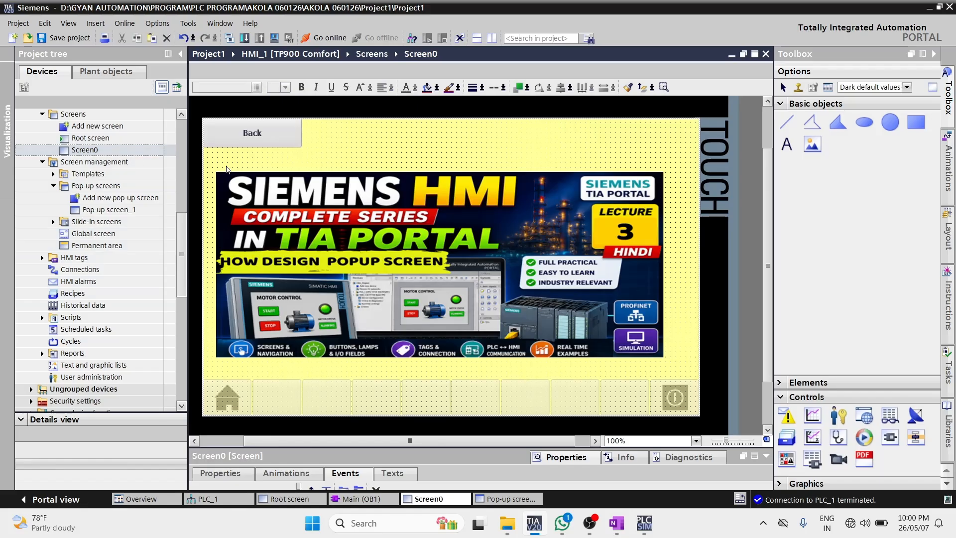
{"action": "left_click", "coordinate": [261, 136]}
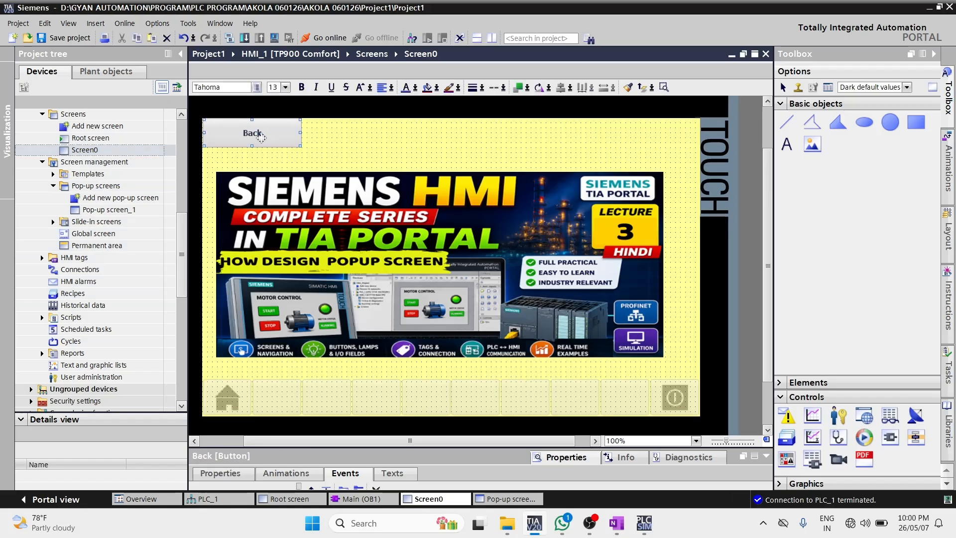
- Return to the Root screen and move the logo graphic to its upper-left corner
{"action": "double_click", "coordinate": [82, 140]}
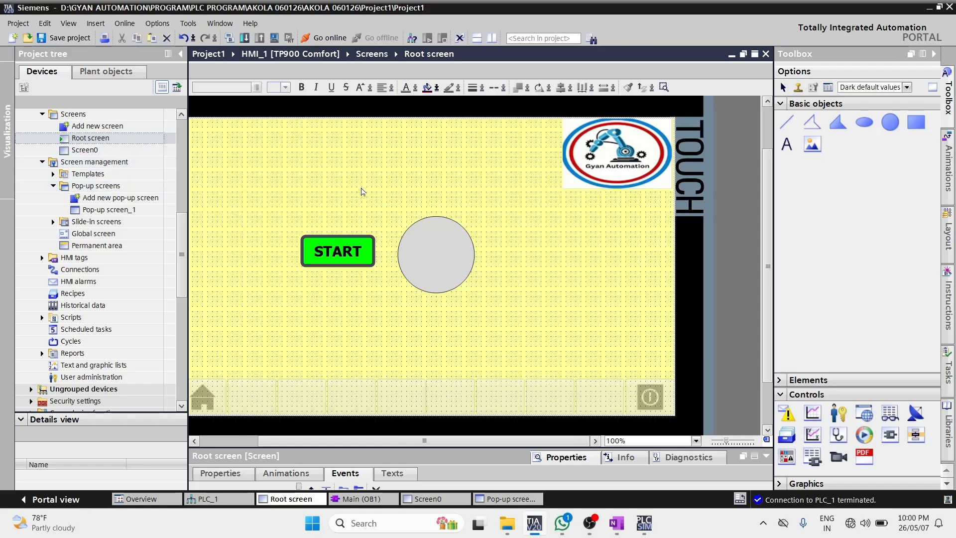
{"action": "left_click_drag", "start_coordinate": [623, 163], "coordinate": [241, 152]}
{"action": "left_click", "coordinate": [395, 157]}
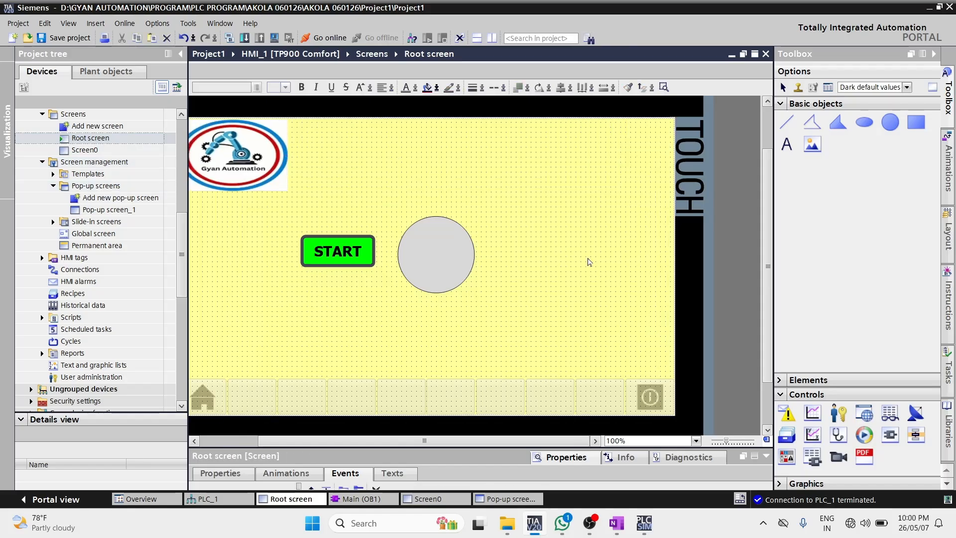
- Place a new button in the upper-right corner of the Root screen
{"action": "left_click", "coordinate": [780, 103]}
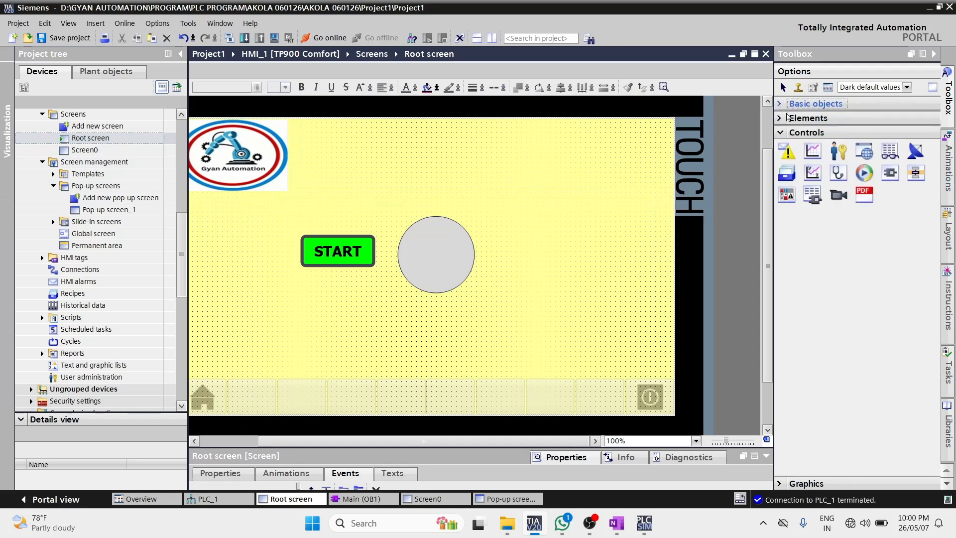
{"action": "left_click", "coordinate": [814, 119]}
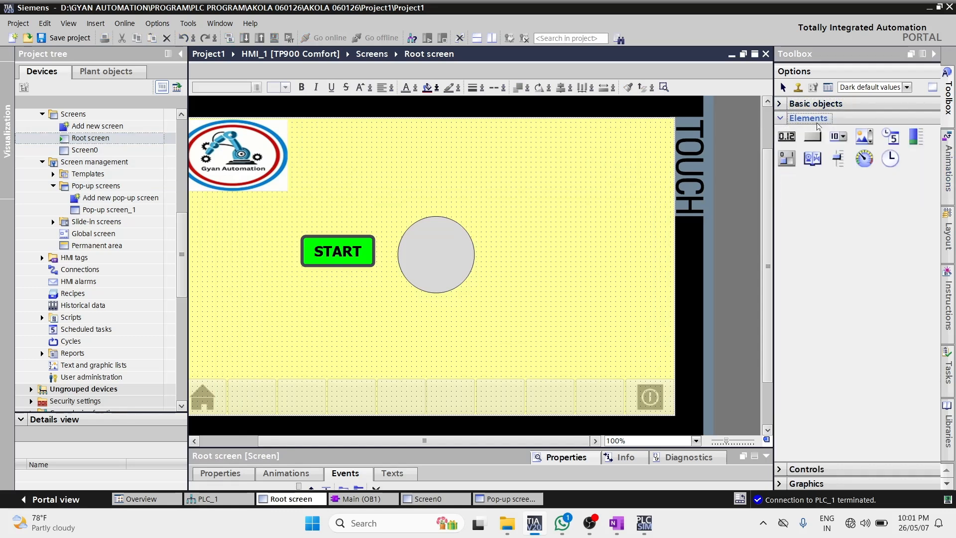
{"action": "left_click_drag", "start_coordinate": [812, 137], "coordinate": [662, 145]}
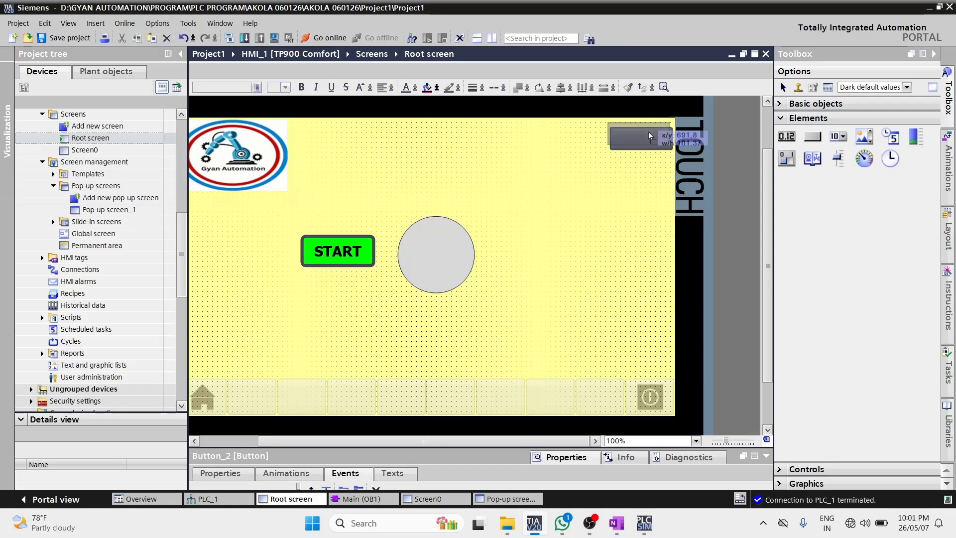
{"action": "left_click_drag", "start_coordinate": [652, 139], "coordinate": [648, 135]}
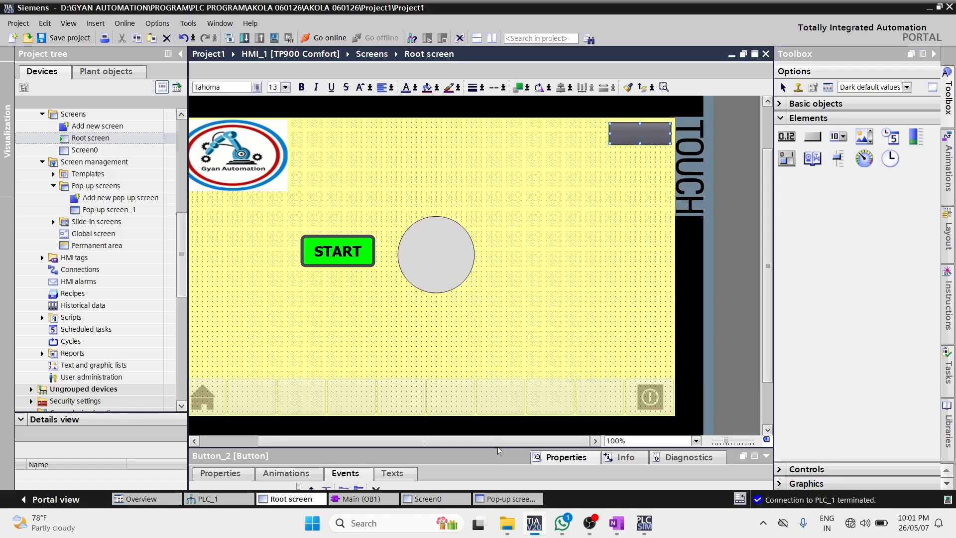
- Open Google Chrome with the browser profile and search for ARROW IMAGE
{"action": "left_click", "coordinate": [405, 524]}
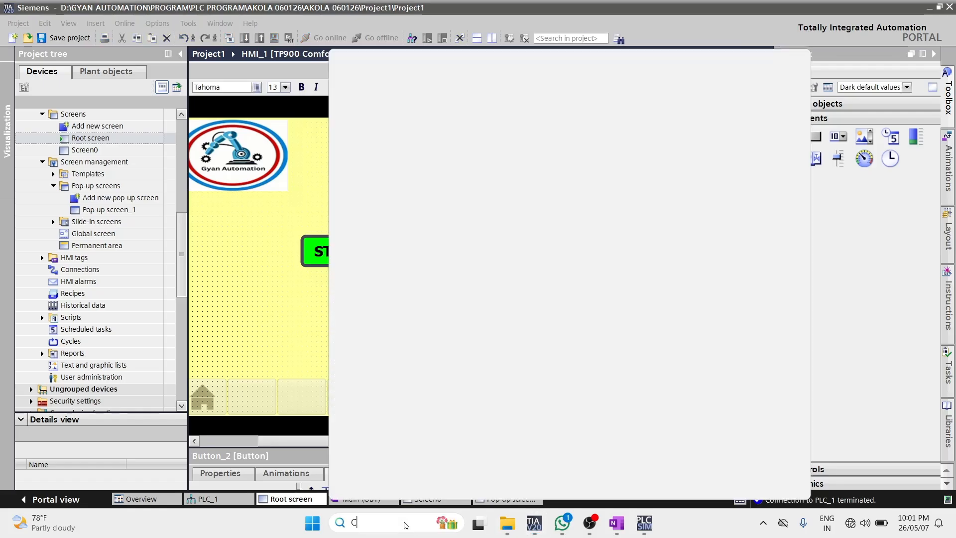
{"action": "type", "text": "CH"}
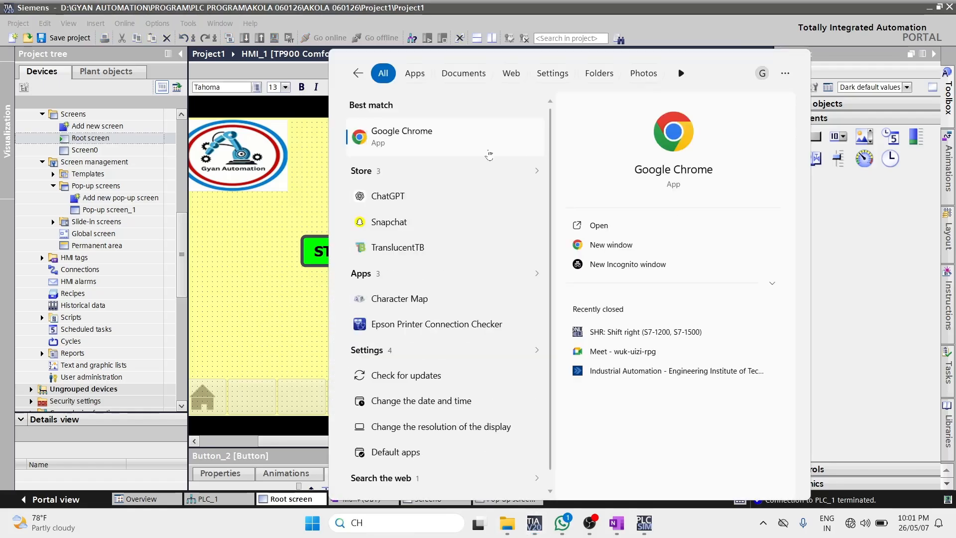
{"action": "left_click", "coordinate": [471, 144]}
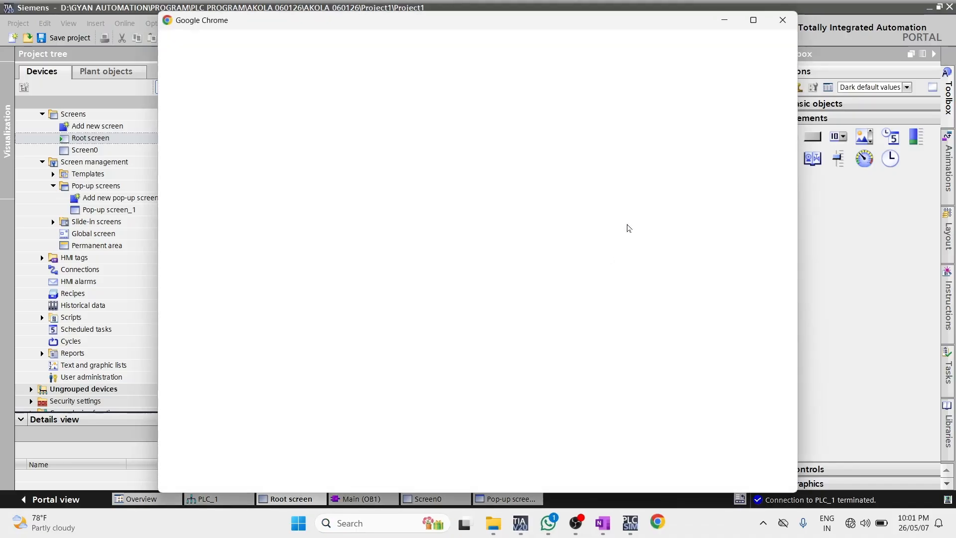
{"action": "left_click", "coordinate": [643, 235]}
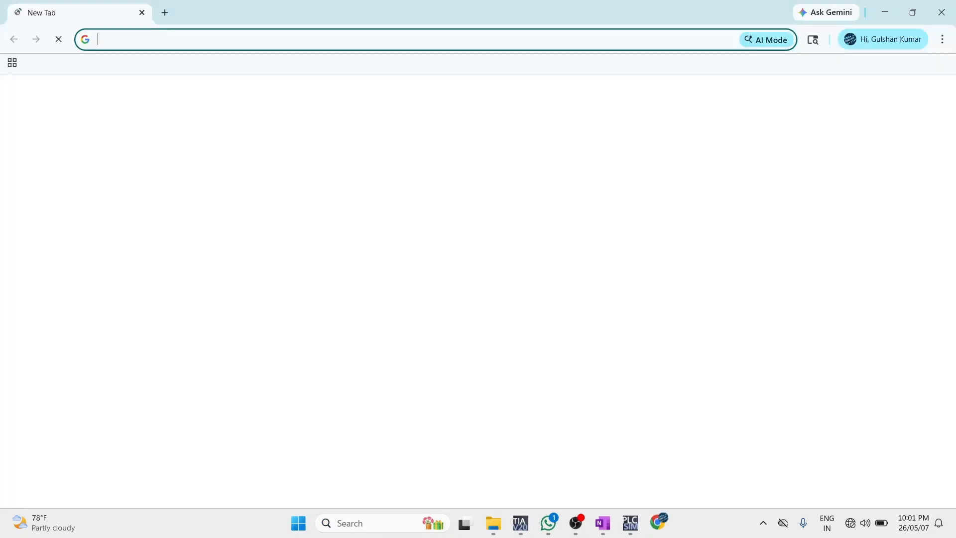
{"action": "type", "text": "ARROW D"}
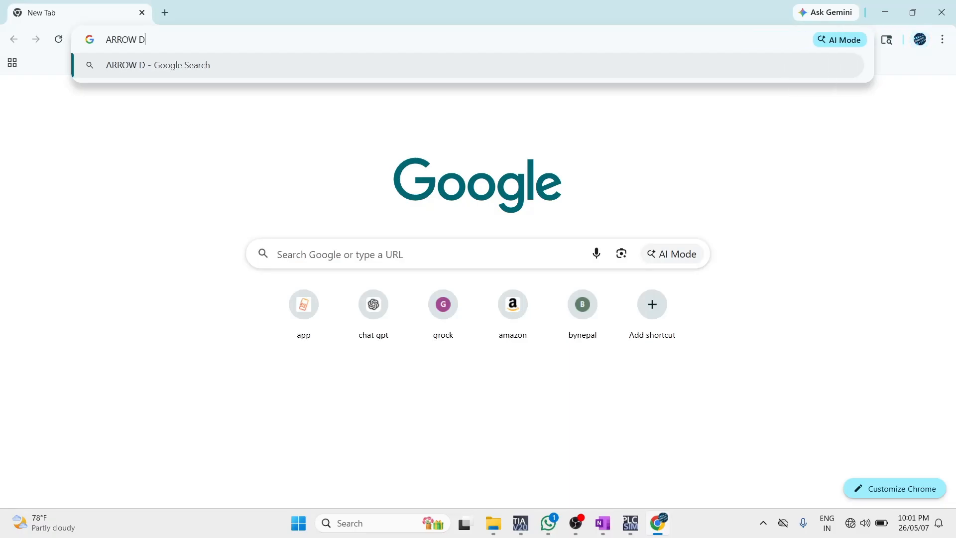
{"action": "key", "text": "BackSpace"}
{"action": "type", "text": "IMAGE"}
{"action": "key", "text": "Return"}
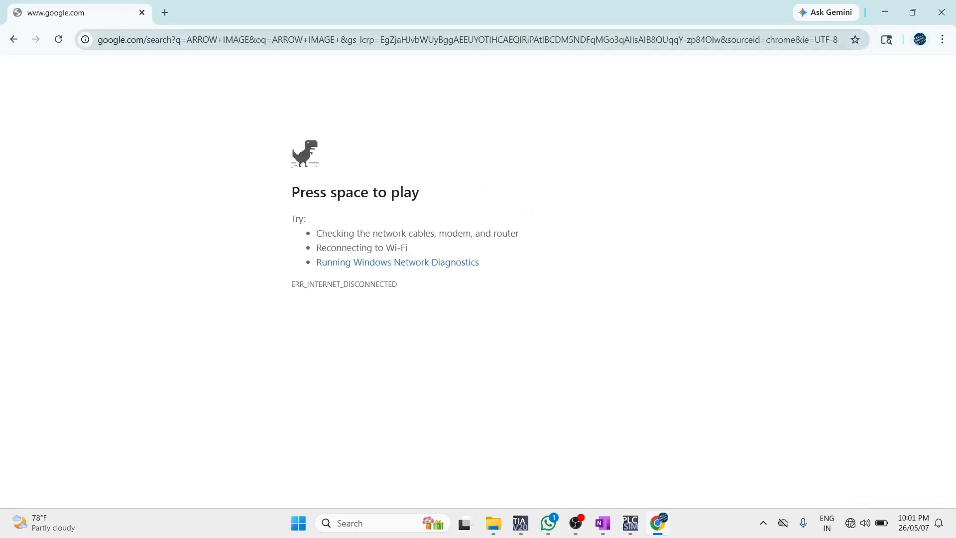
- Connect the computer to the Vivo v 40 e Wi-Fi network and reload the arrow image search
{"action": "left_click", "coordinate": [850, 523]}
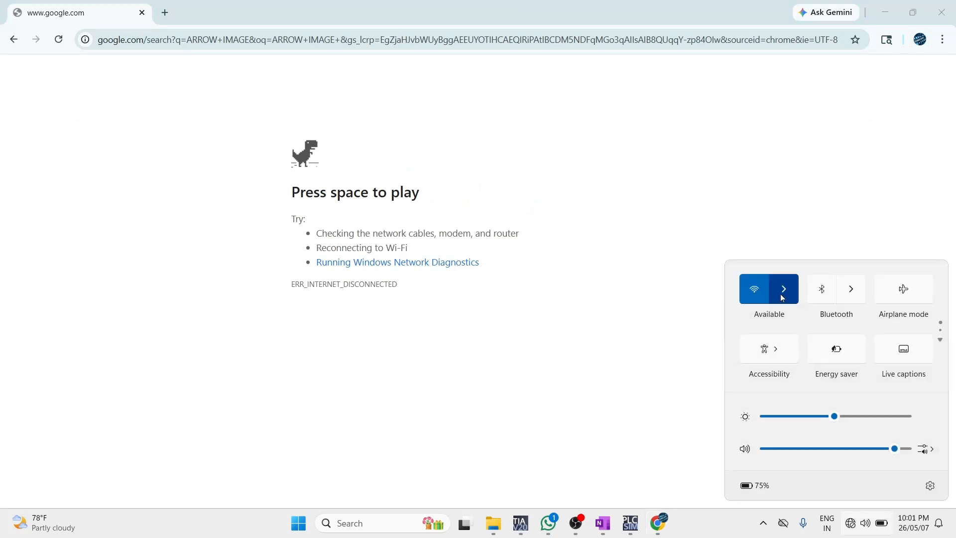
{"action": "left_click", "coordinate": [783, 287]}
{"action": "left_click", "coordinate": [813, 301]}
{"action": "left_click", "coordinate": [879, 349]}
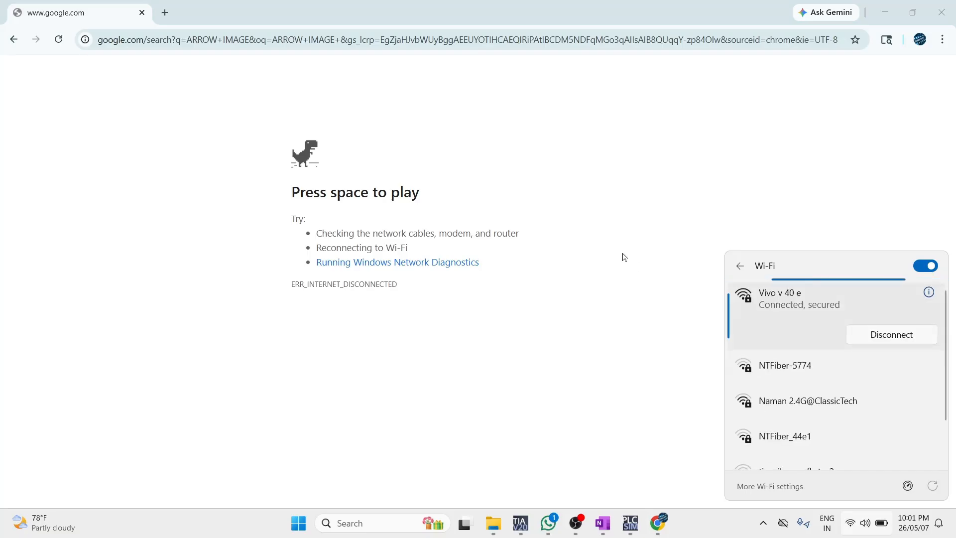
{"action": "left_click", "coordinate": [208, 94]}
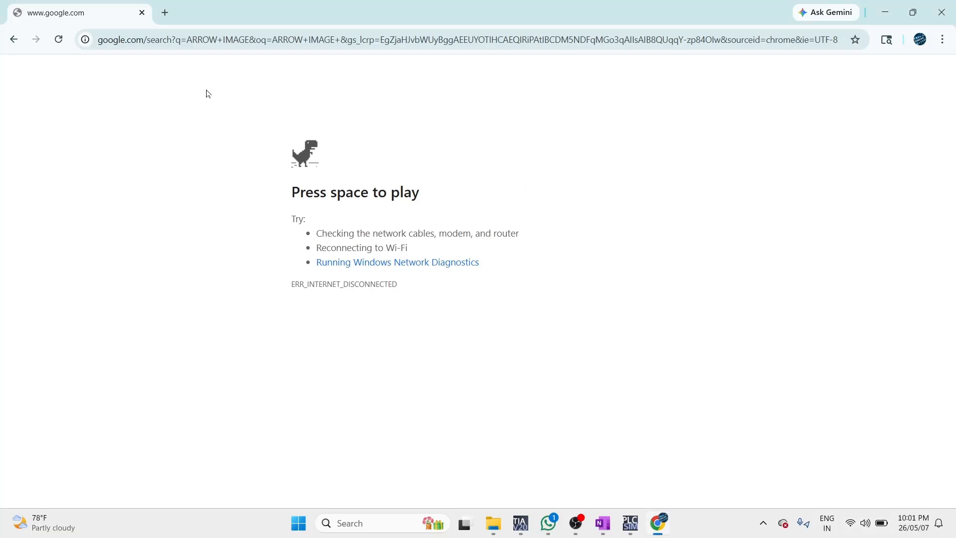
{"action": "left_click", "coordinate": [59, 48]}
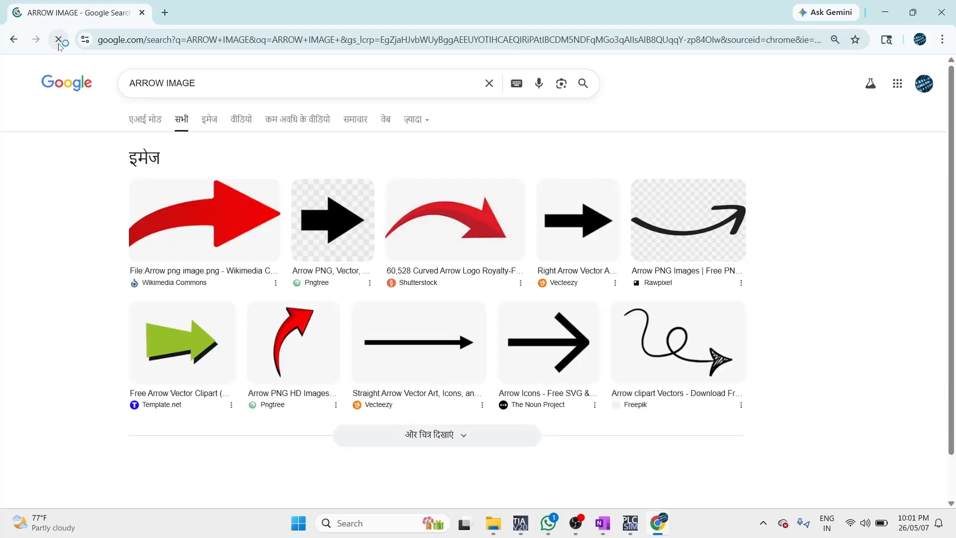
- Save Vecteezy's black right arrow image to the Downloads folder as A.JPG
{"action": "left_click", "coordinate": [605, 218]}
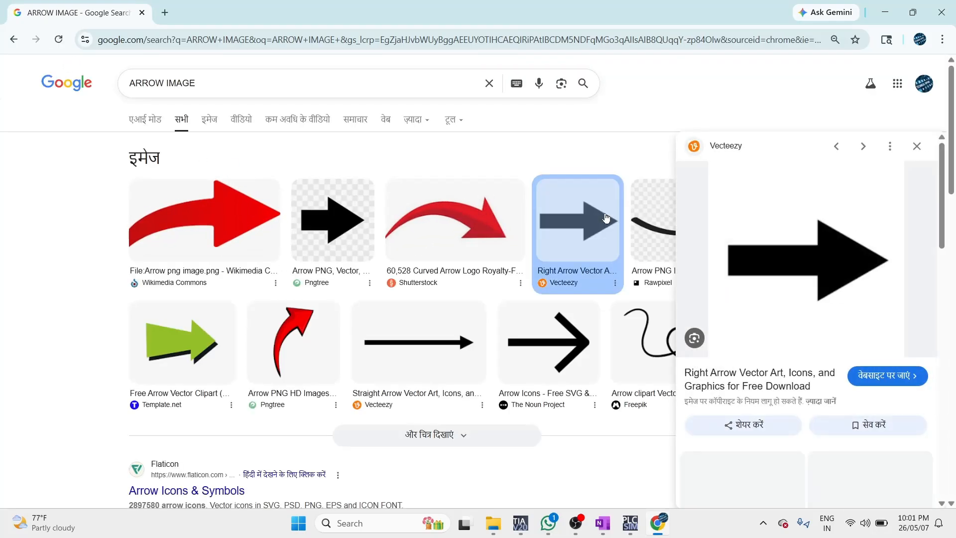
{"action": "right_click", "coordinate": [845, 262]}
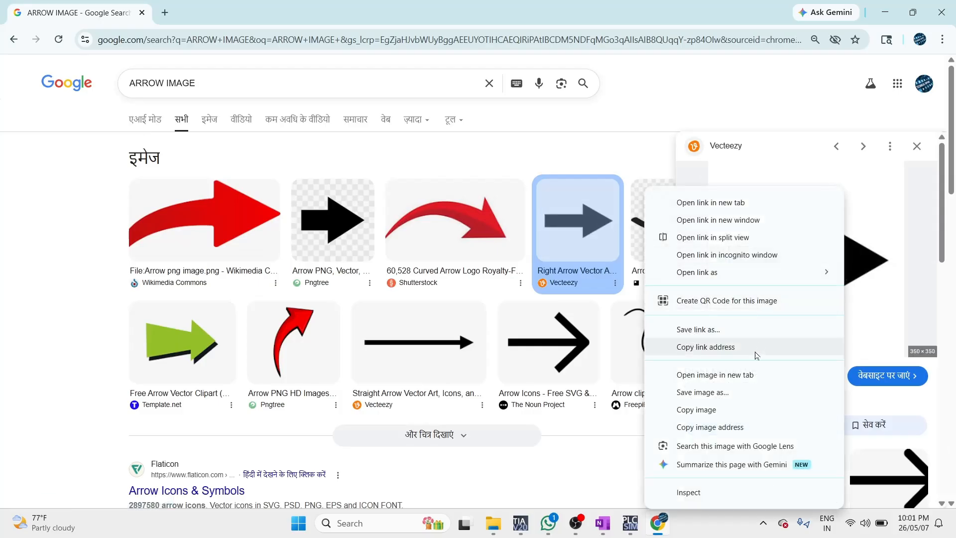
{"action": "left_click", "coordinate": [750, 400]}
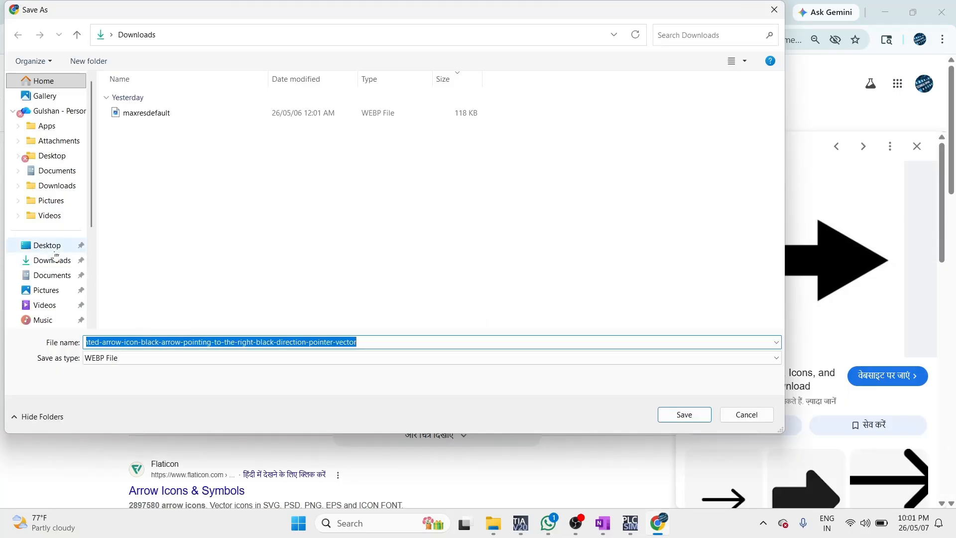
{"action": "left_click", "coordinate": [43, 264]}
{"action": "left_click", "coordinate": [278, 359]}
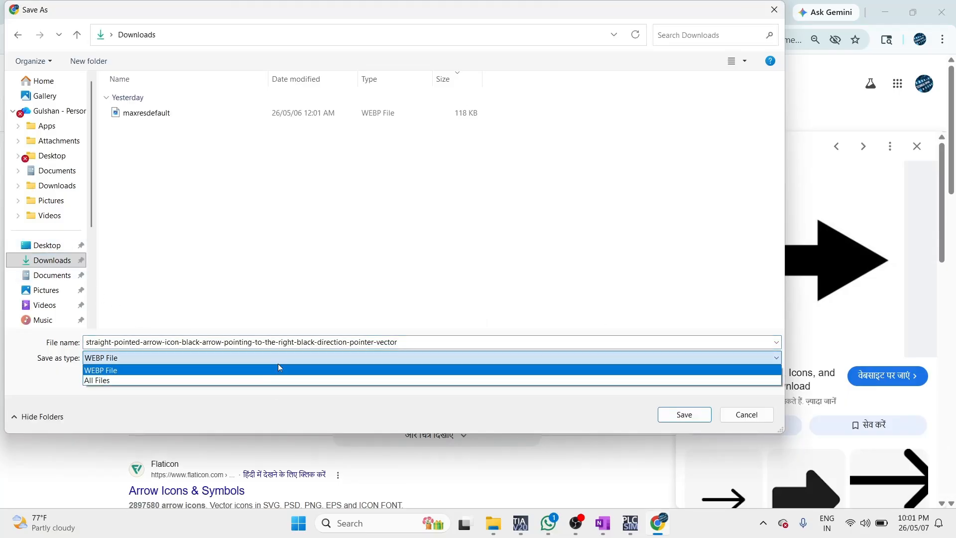
{"action": "left_click", "coordinate": [278, 368]}
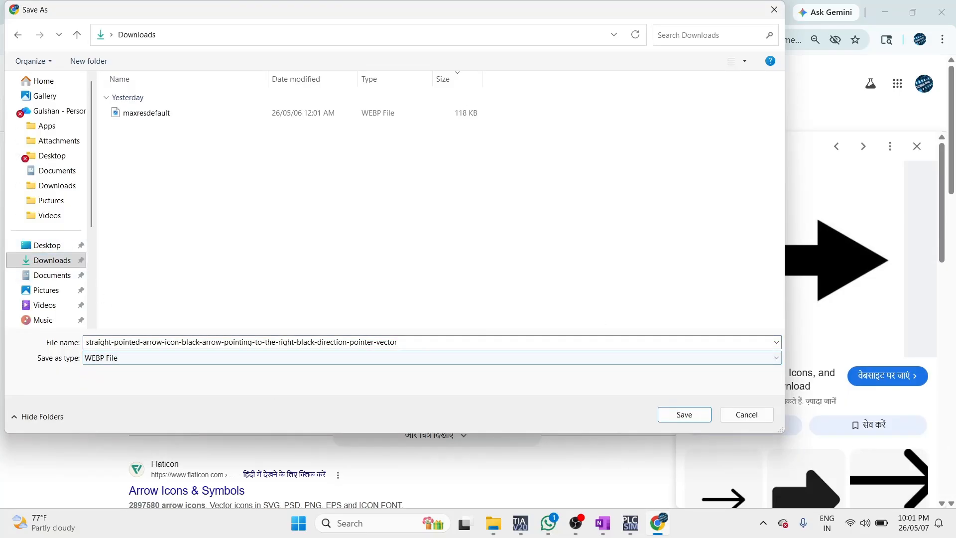
{"action": "key", "text": "shift+Tab"}
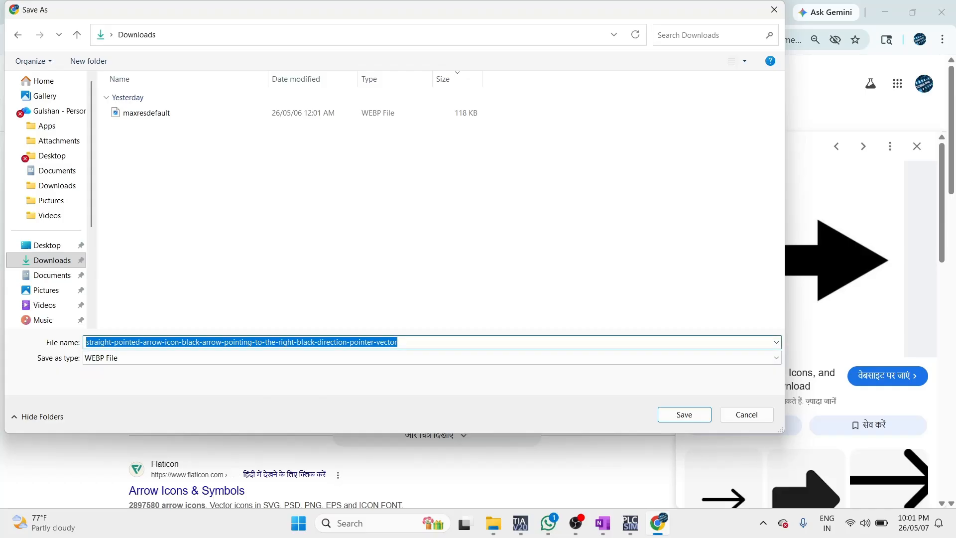
{"action": "type", "text": "AJPG"}
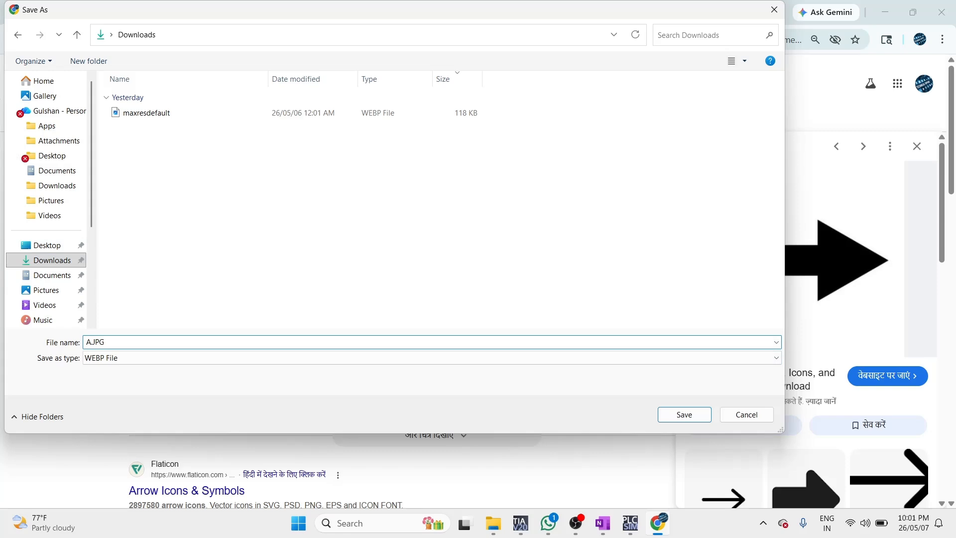
{"action": "key", "text": "Return"}
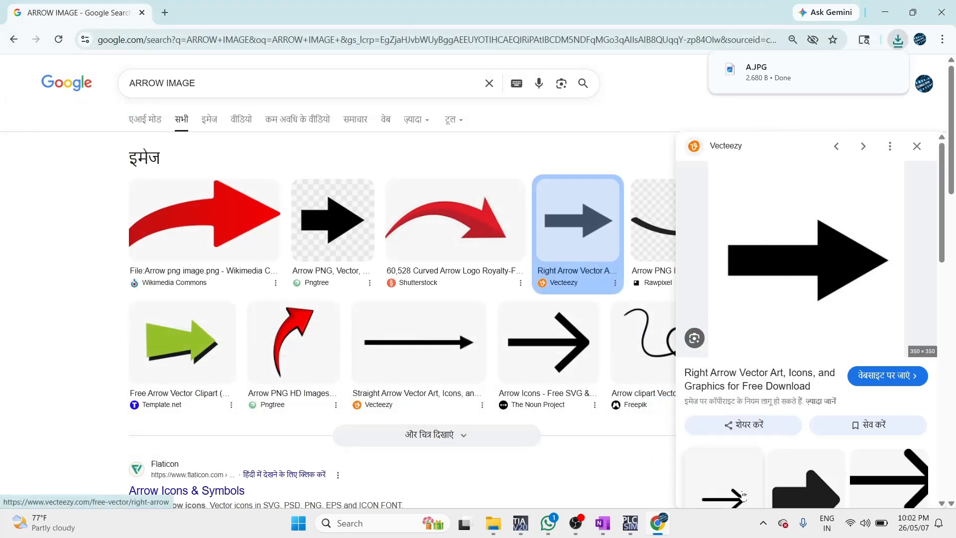
- Switch back to TIA Portal and set the mode of the Root screen's upper-right button to Graphic
{"action": "left_click", "coordinate": [522, 525]}
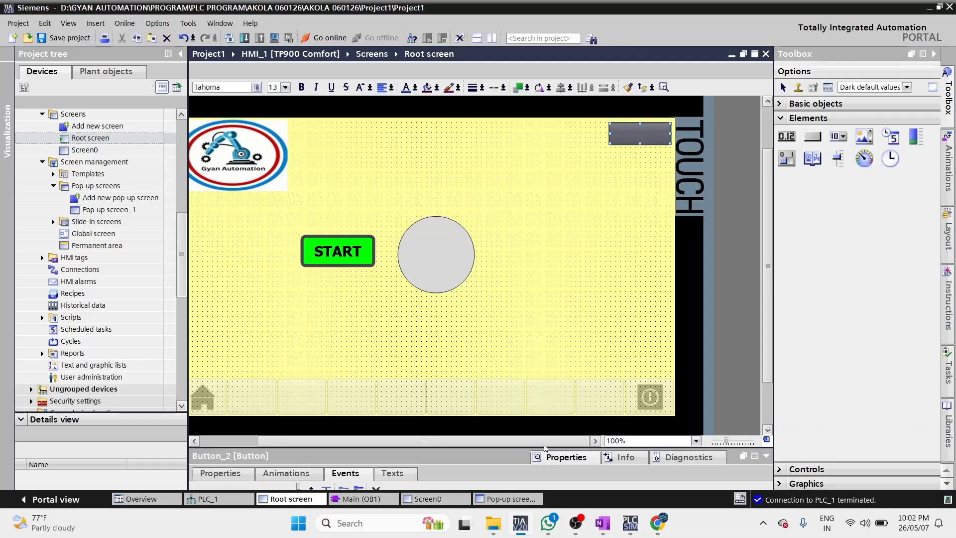
{"action": "left_click_drag", "start_coordinate": [544, 447], "coordinate": [542, 262]}
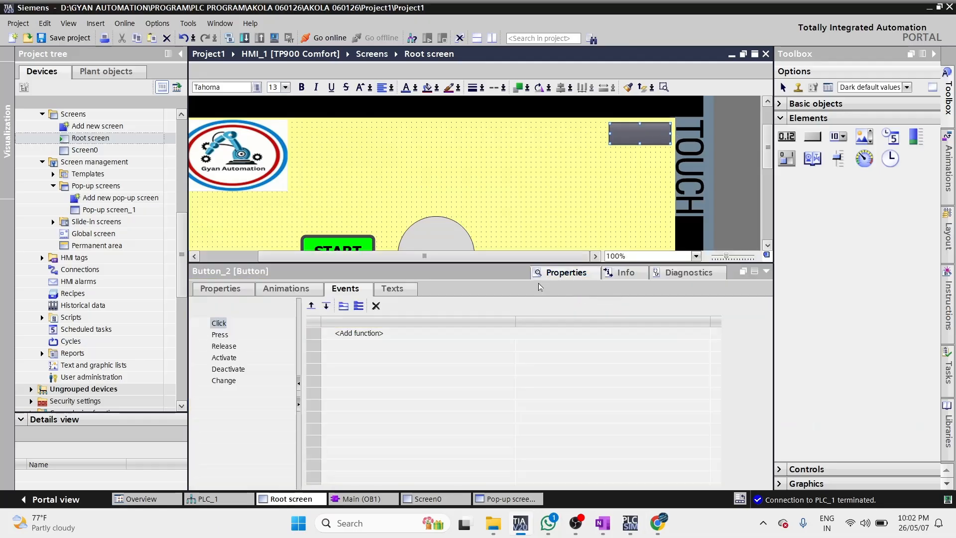
{"action": "left_click", "coordinate": [252, 290]}
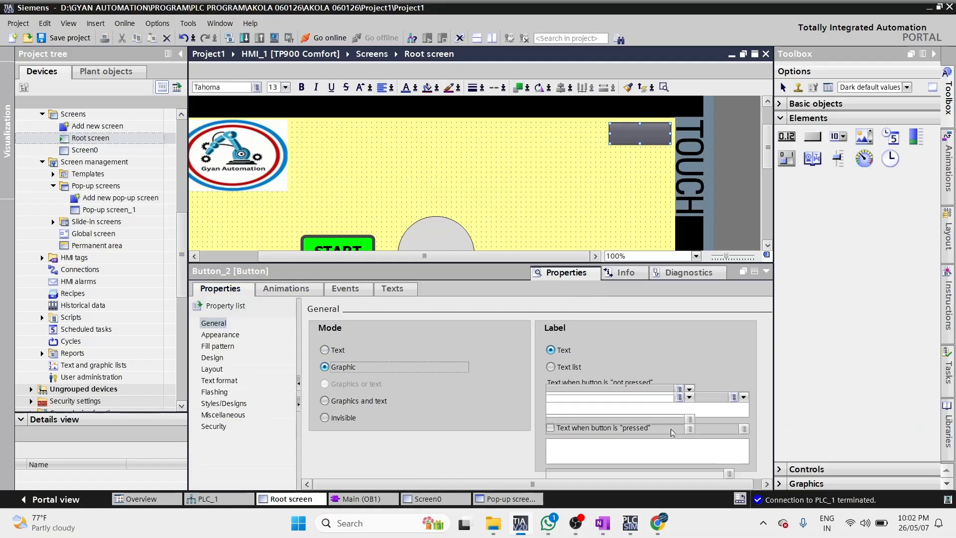
- Try to load A.JPG from Downloads as the upper-right button's graphic for the not-pressed state
{"action": "left_click", "coordinate": [743, 397]}
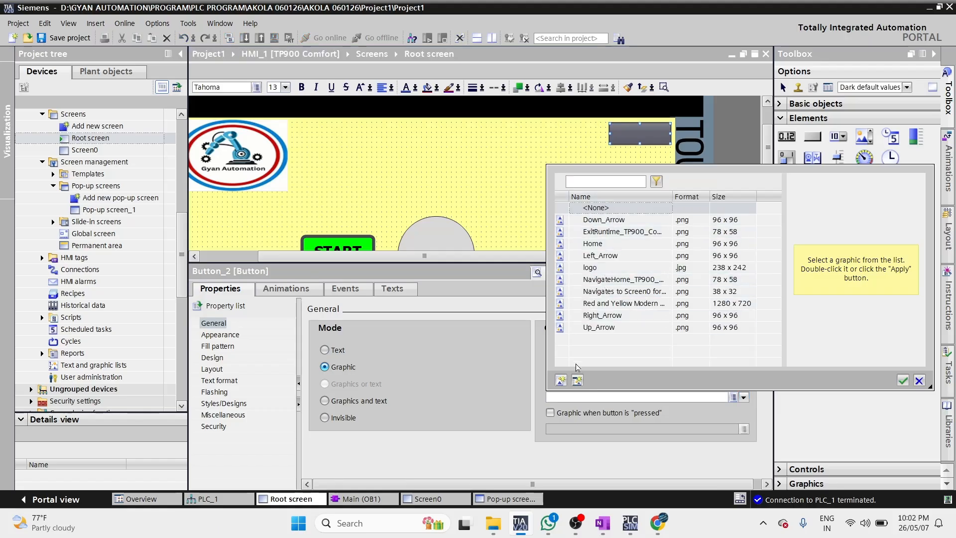
{"action": "left_click", "coordinate": [620, 287]}
{"action": "left_click", "coordinate": [619, 254]}
{"action": "left_click", "coordinate": [618, 243]}
{"action": "left_click", "coordinate": [617, 234]}
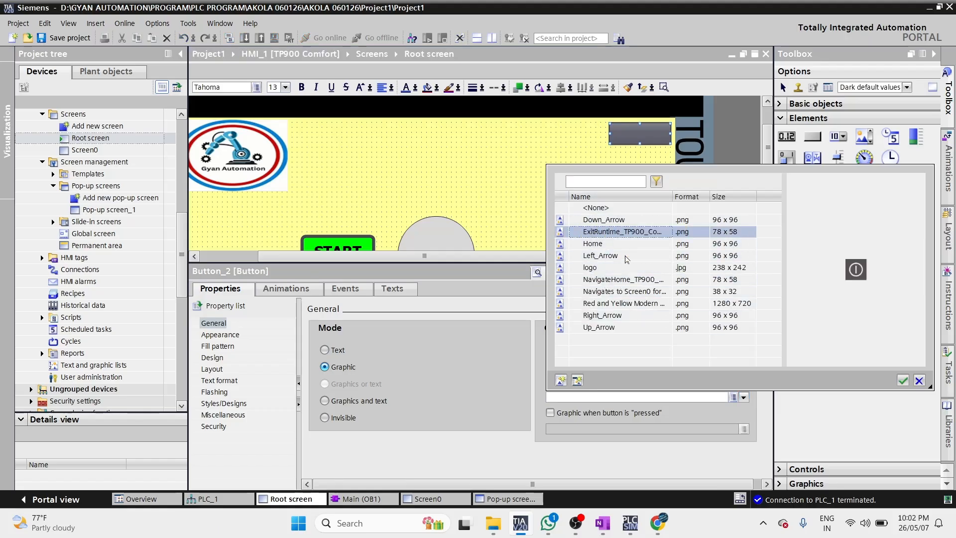
{"action": "left_click", "coordinate": [559, 379]}
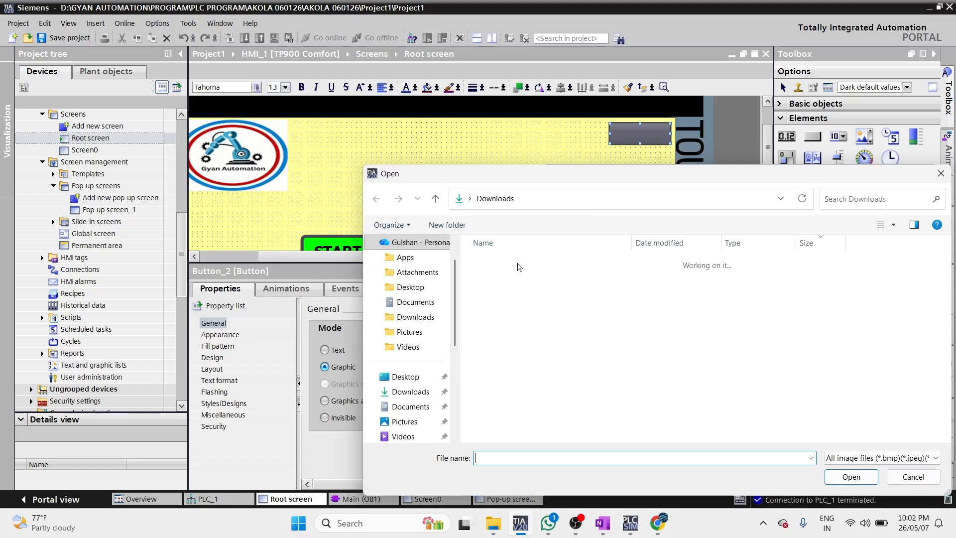
{"action": "double_click", "coordinate": [497, 278]}
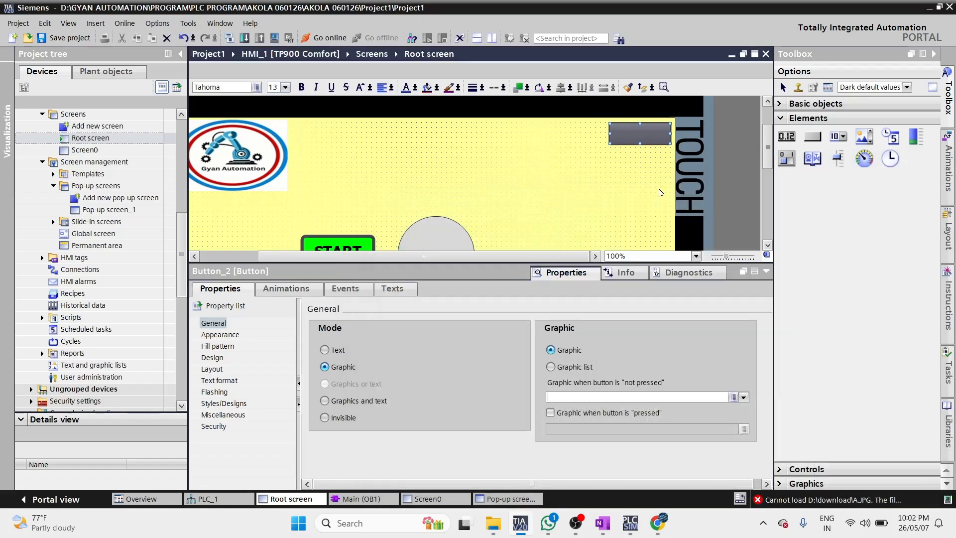
{"action": "left_click", "coordinate": [743, 397]}
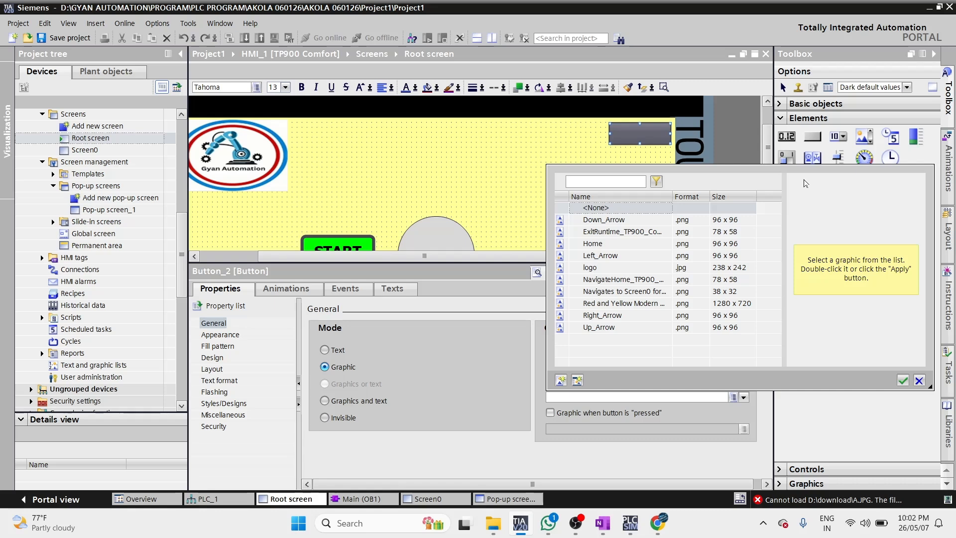
{"action": "left_click", "coordinate": [560, 381]}
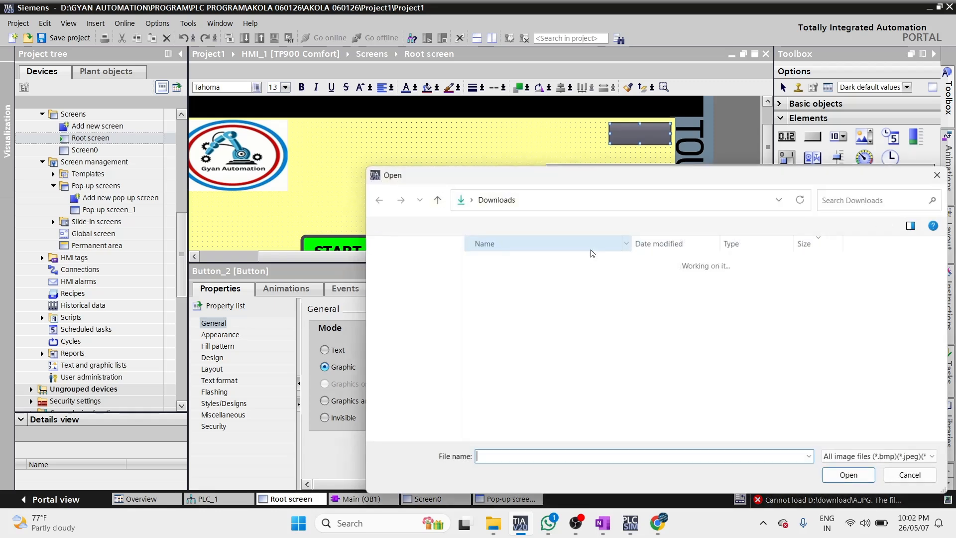
{"action": "left_click", "coordinate": [512, 280]}
{"action": "double_click", "coordinate": [512, 280]}
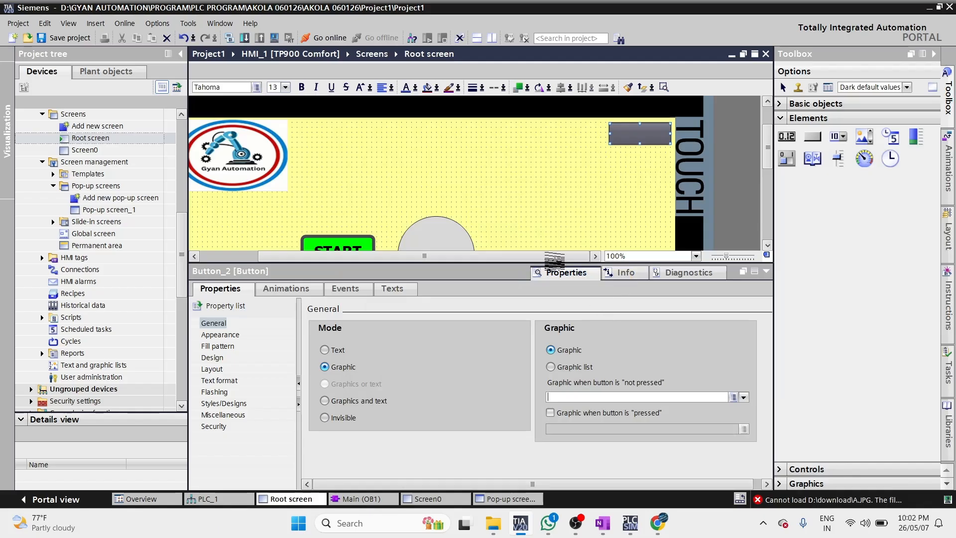
{"action": "left_click_drag", "start_coordinate": [554, 260], "coordinate": [547, 226]}
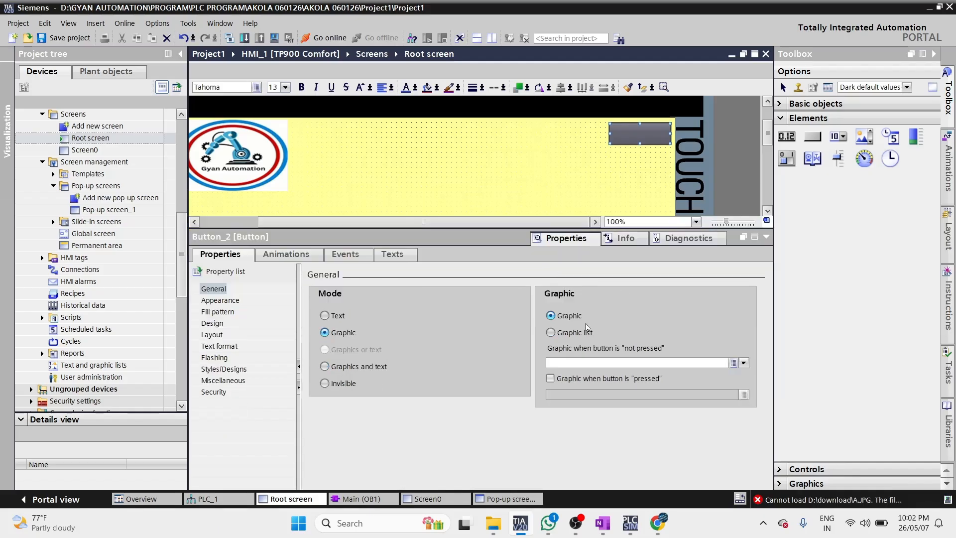
{"action": "left_click", "coordinate": [743, 362]}
{"action": "left_click", "coordinate": [470, 334]}
{"action": "left_click", "coordinate": [584, 333]}
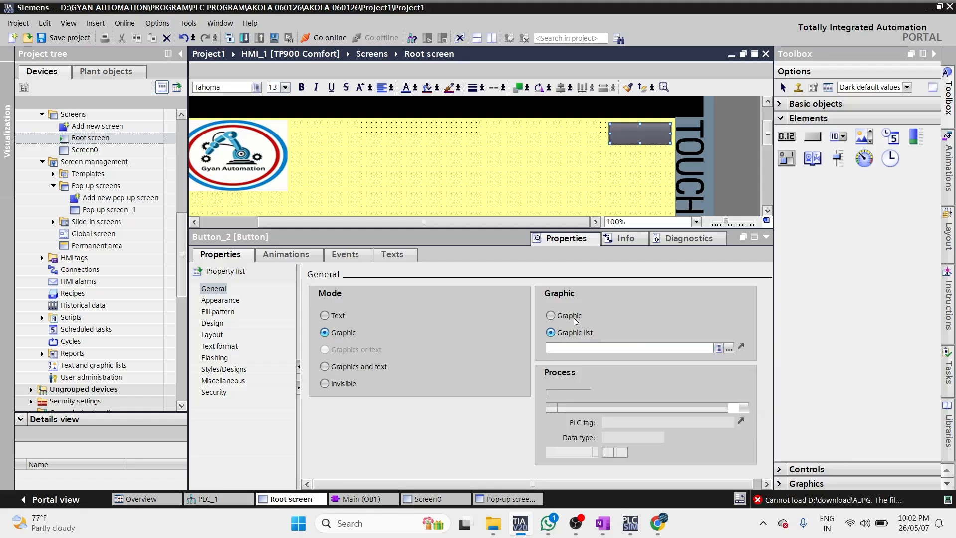
{"action": "left_click", "coordinate": [573, 317]}
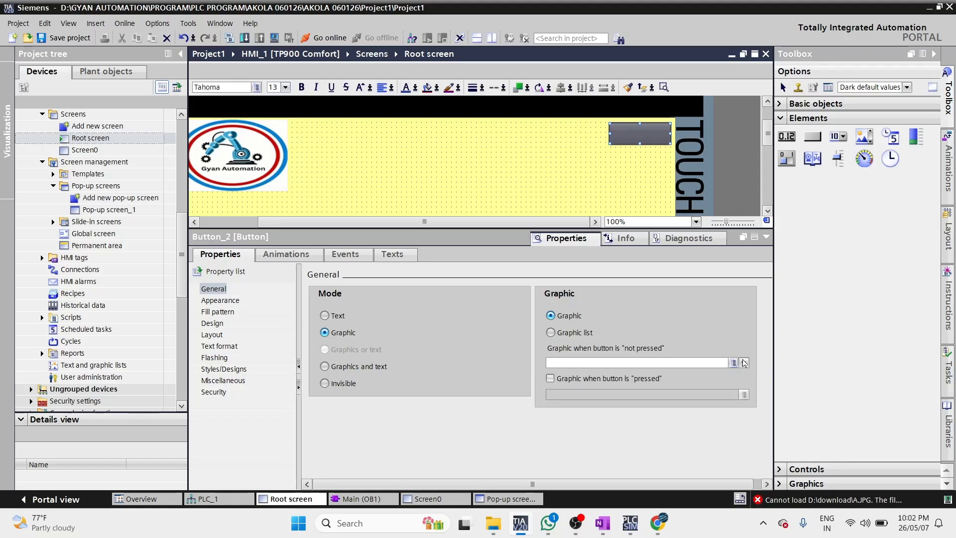
- Set the Root screen's upper-right button graphic for the not-pressed state to Right_Arrow and nudge the button closer to the screen's corner
{"action": "left_click", "coordinate": [744, 363]}
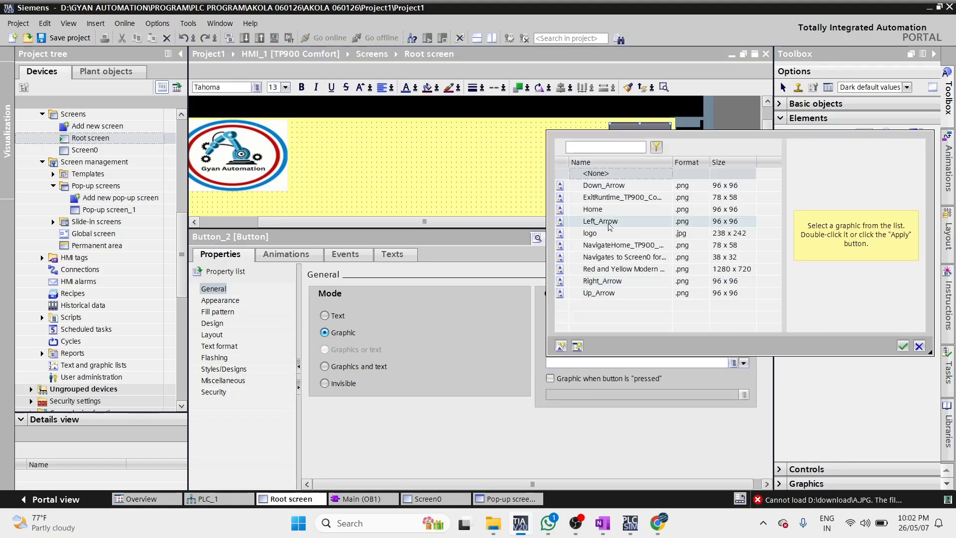
{"action": "left_click", "coordinate": [609, 226]}
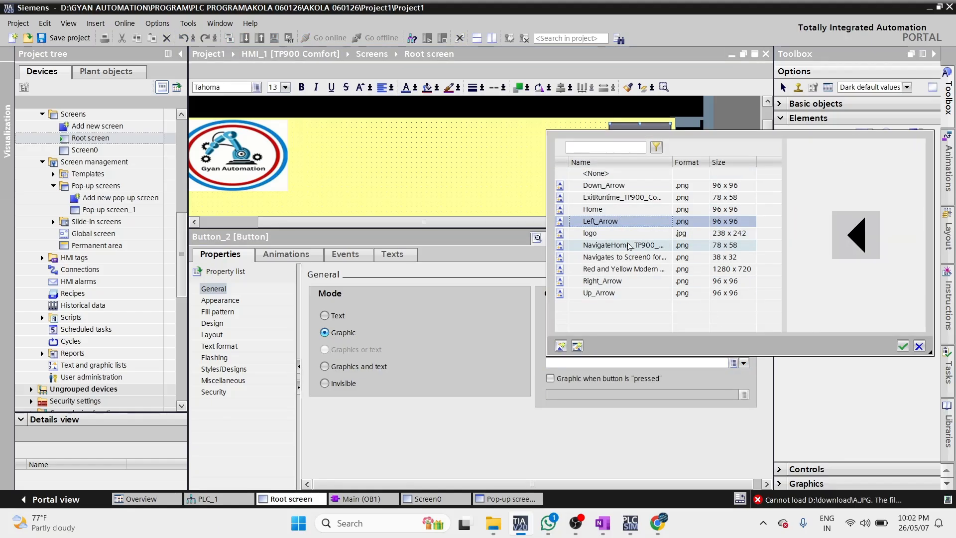
{"action": "left_click", "coordinate": [605, 185]}
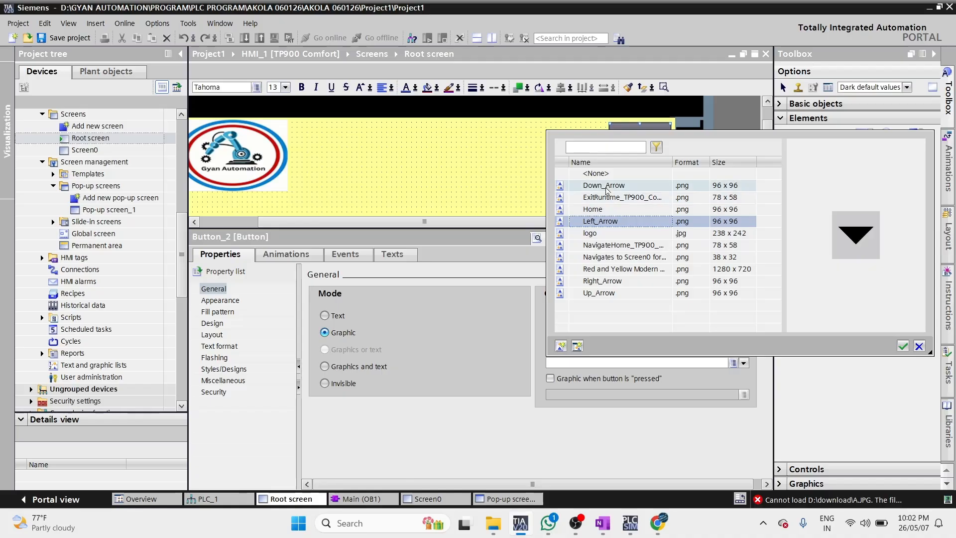
{"action": "left_click", "coordinate": [616, 282]}
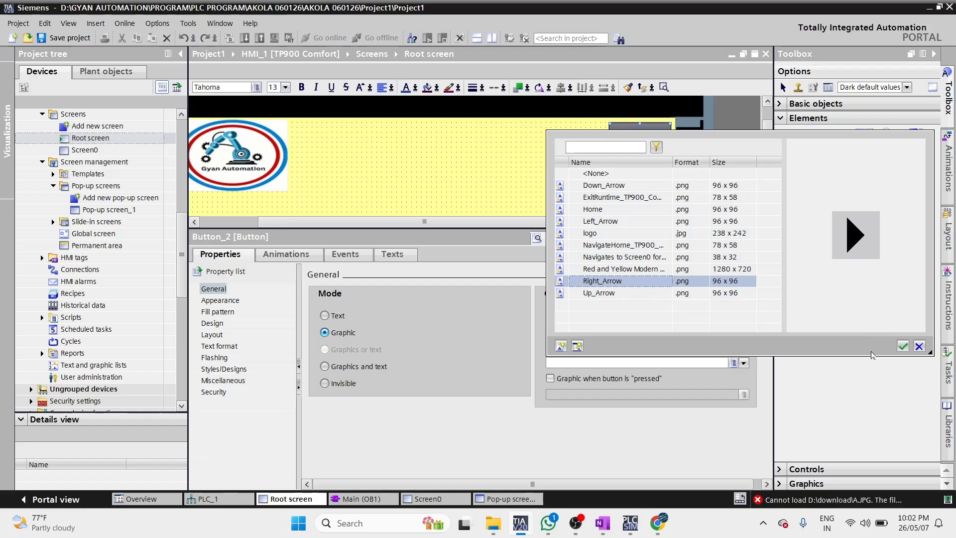
{"action": "left_click", "coordinate": [902, 345]}
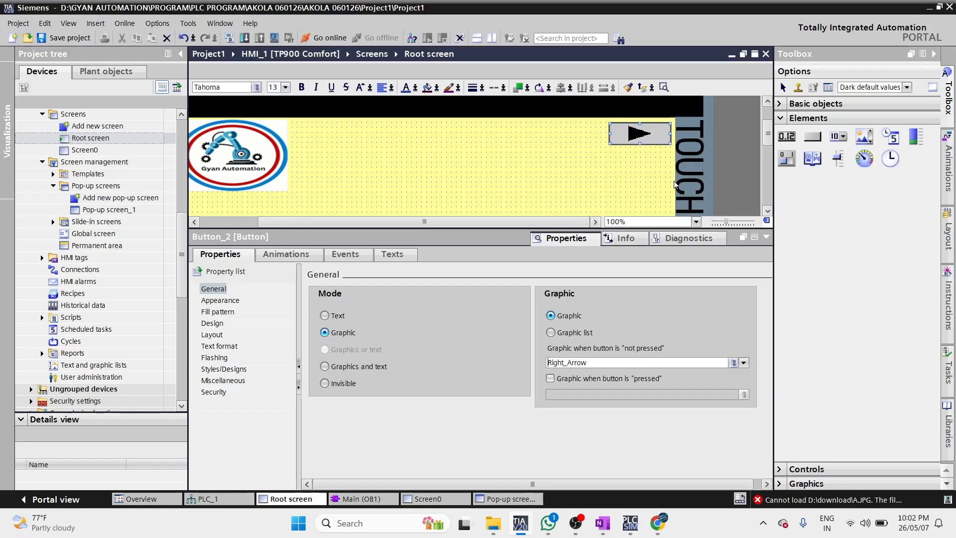
{"action": "left_click_drag", "start_coordinate": [644, 134], "coordinate": [646, 132]}
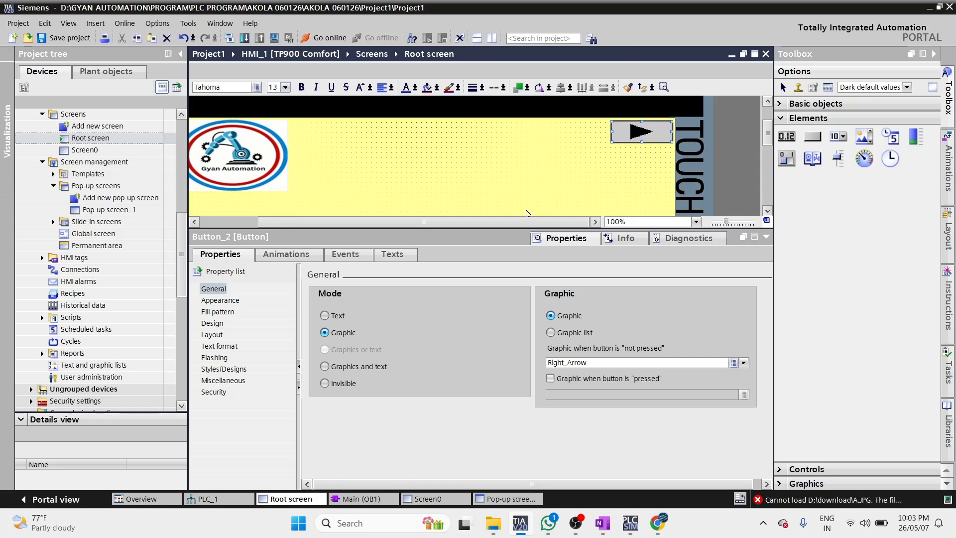
- Assign the ActivateScreen function to the Click event of the Root screen's arrow button, with Screen0 as the screen name
{"action": "left_click_drag", "start_coordinate": [373, 229], "coordinate": [380, 331]}
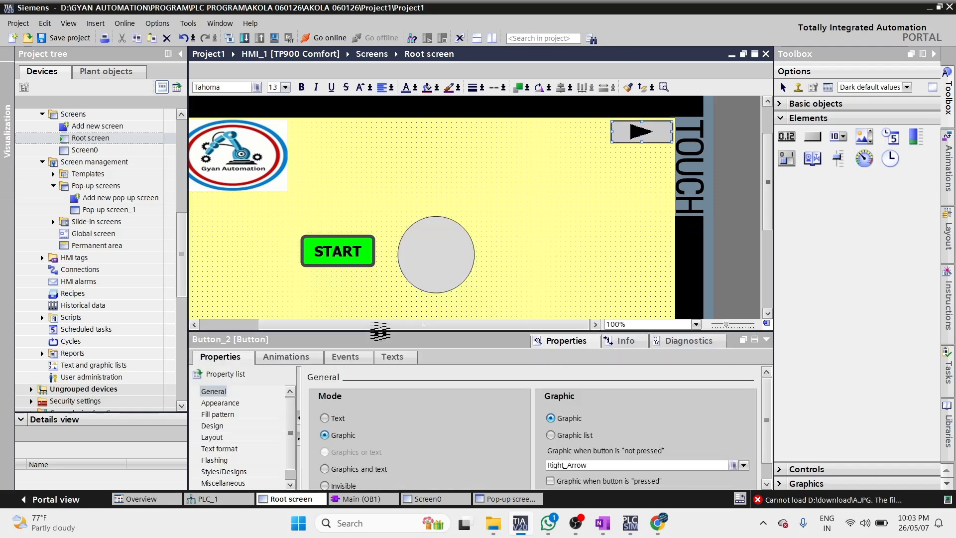
{"action": "left_click", "coordinate": [365, 361]}
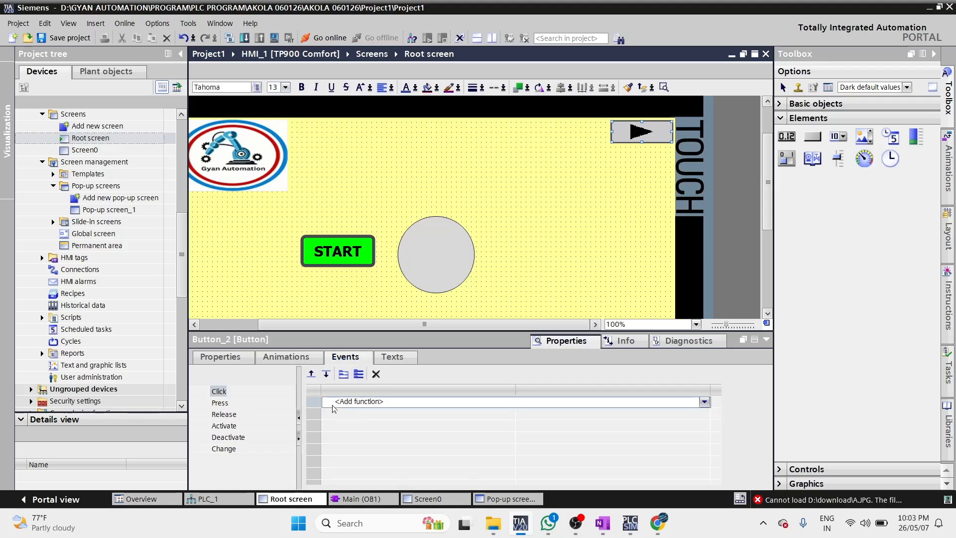
{"action": "type", "text": "AC"}
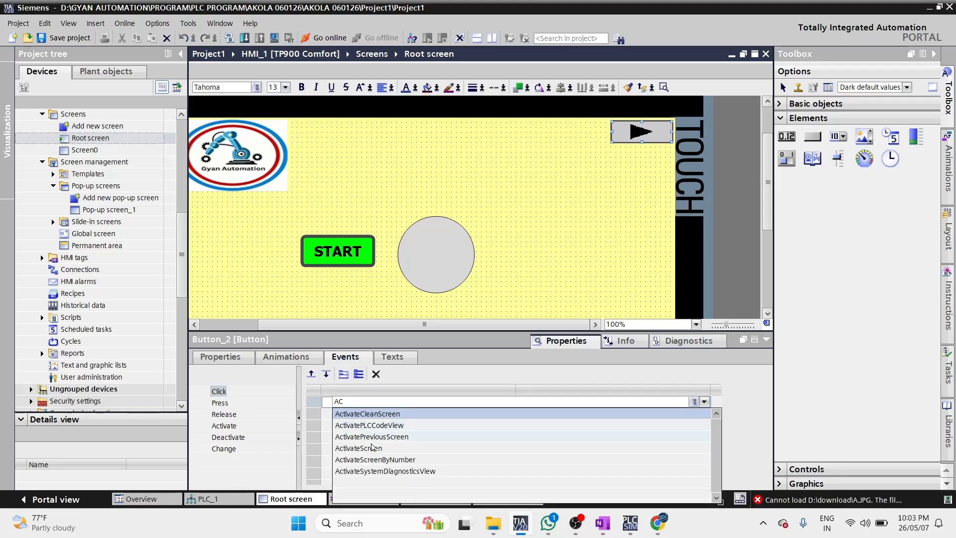
{"action": "left_click", "coordinate": [371, 447]}
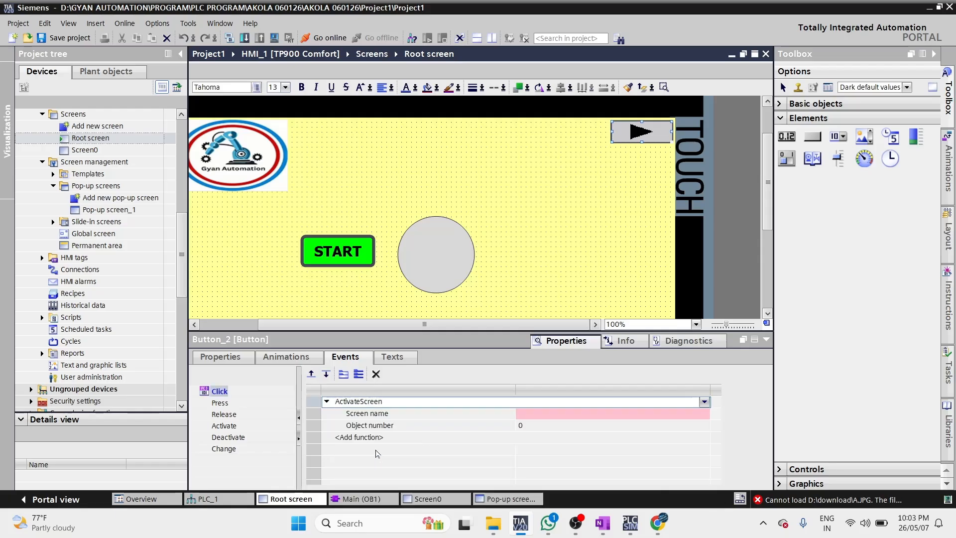
{"action": "left_click", "coordinate": [691, 413]}
{"action": "left_click", "coordinate": [704, 414]}
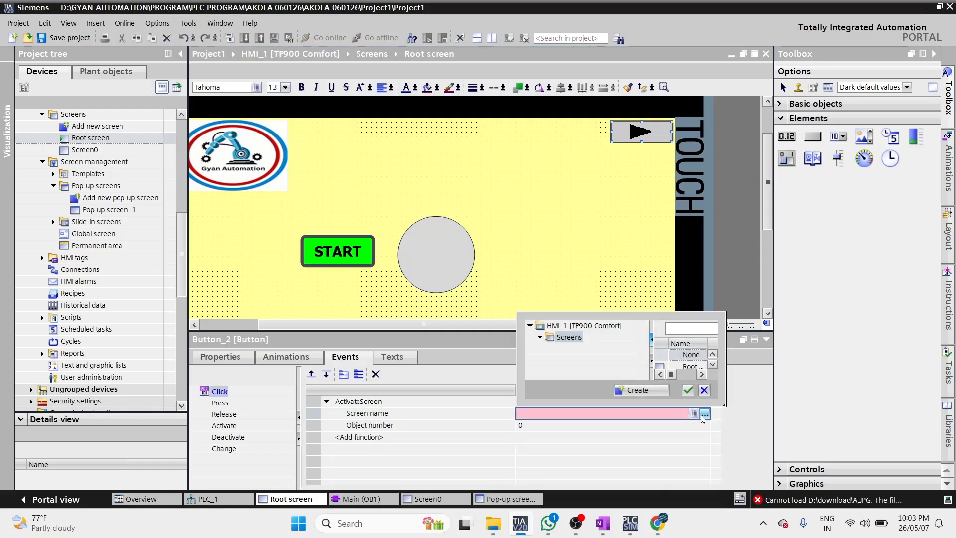
{"action": "left_click", "coordinate": [705, 415]}
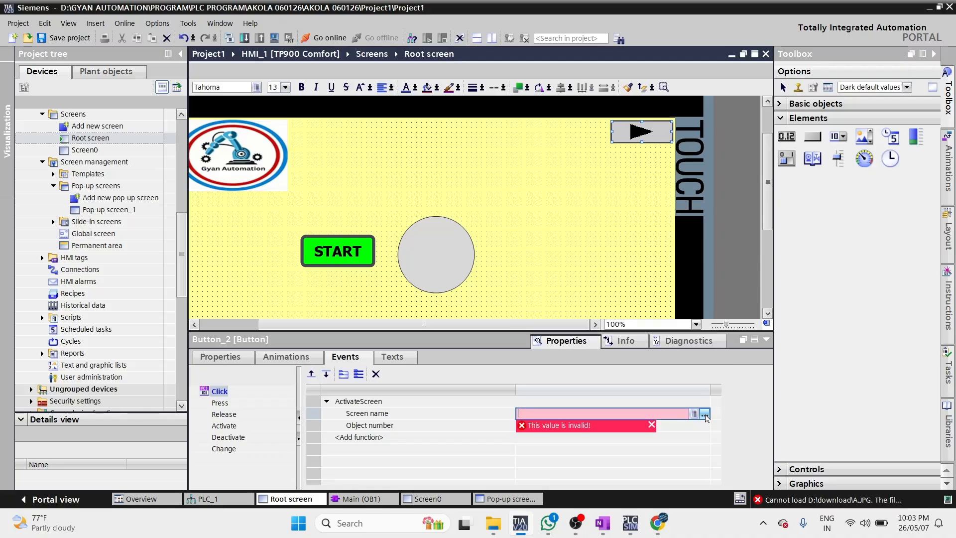
{"action": "left_click", "coordinate": [704, 415]}
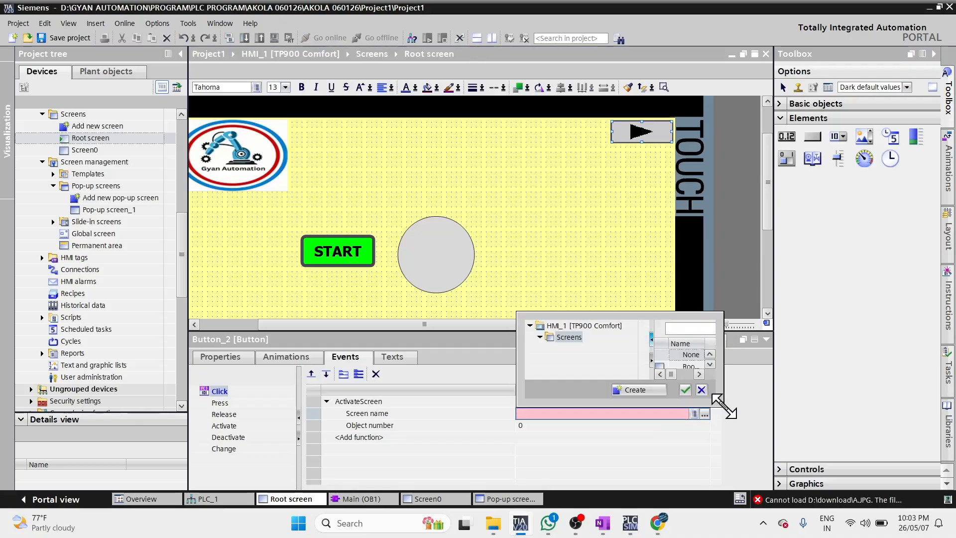
{"action": "left_click_drag", "start_coordinate": [717, 398], "coordinate": [824, 452]}
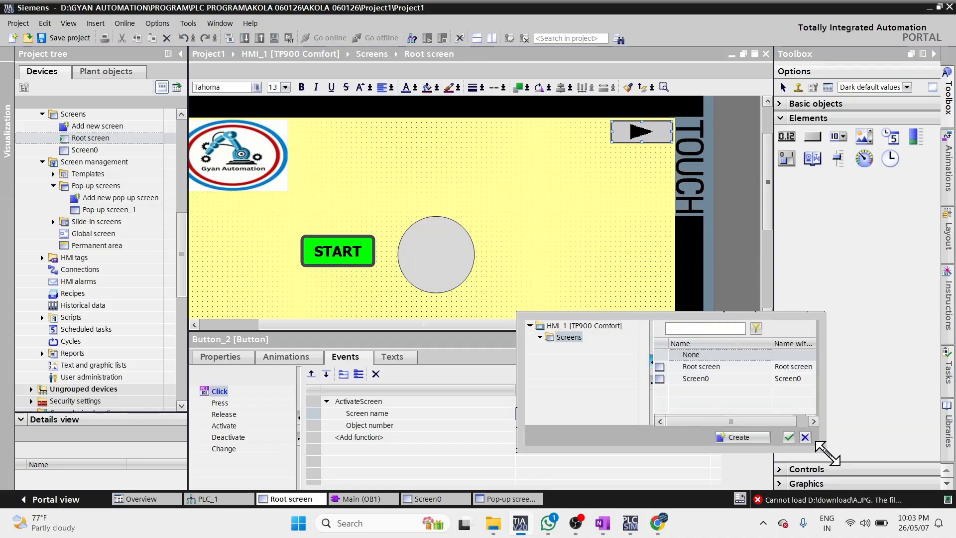
{"action": "double_click", "coordinate": [714, 379]}
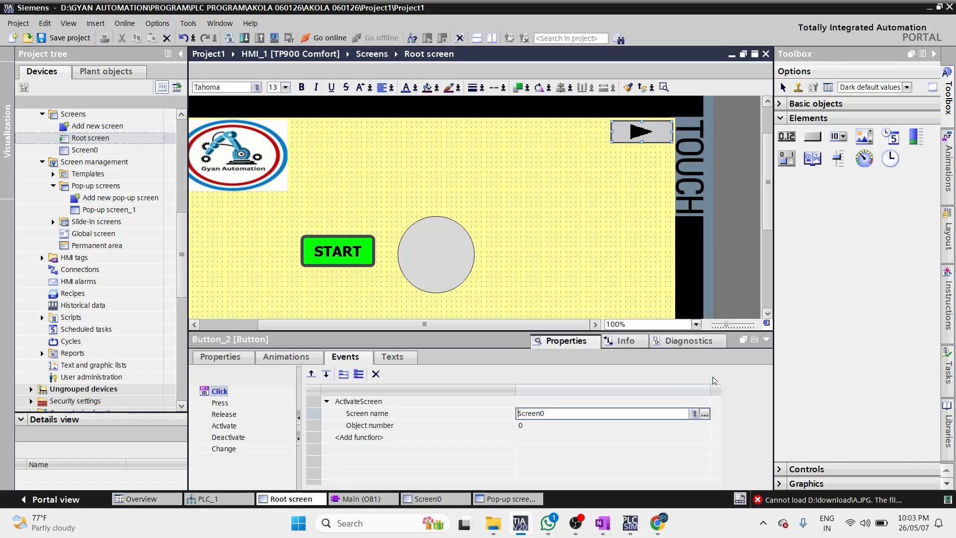
- Copy the Root screen's arrow button to Screen0 and place it in that screen's upper-left corner
{"action": "left_click", "coordinate": [650, 135]}
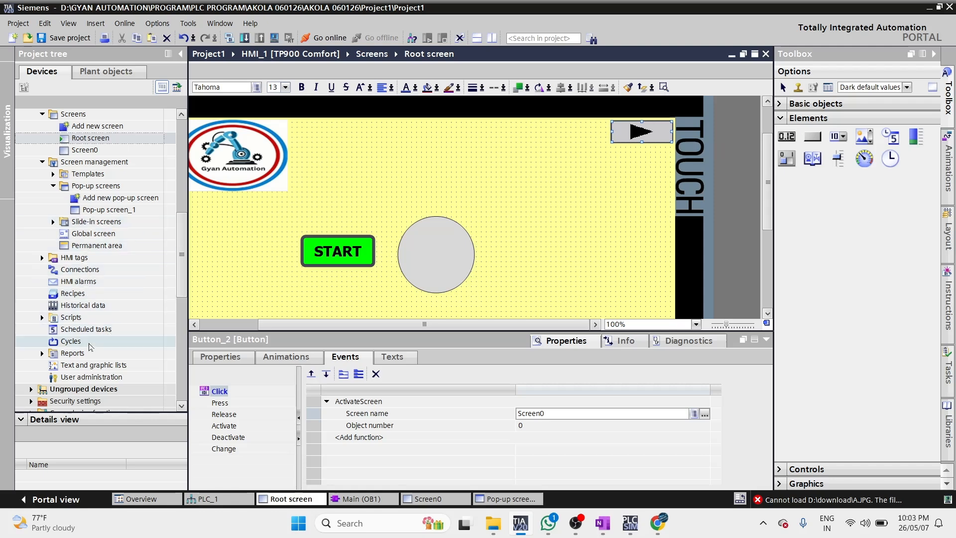
{"action": "double_click", "coordinate": [85, 150]}
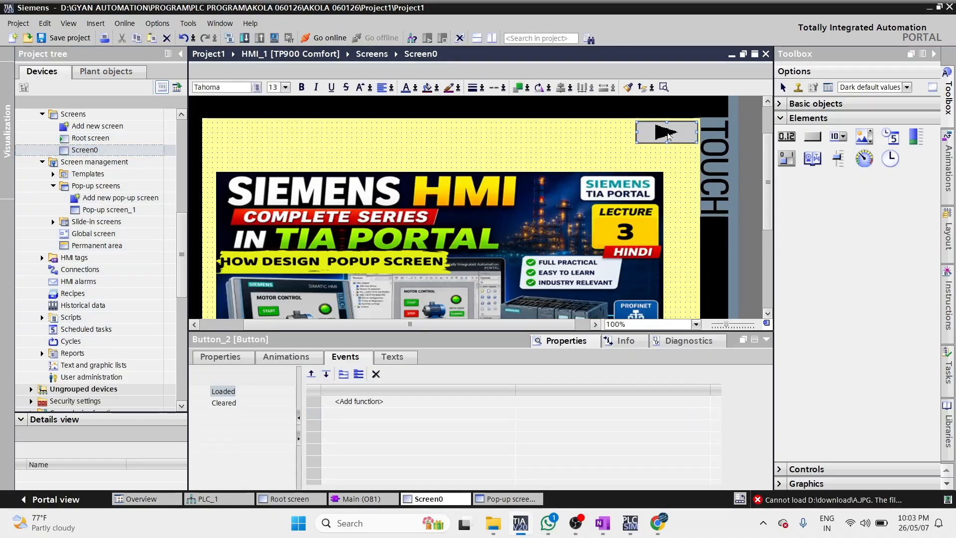
{"action": "left_click_drag", "start_coordinate": [665, 133], "coordinate": [243, 133]}
- Change the not-pressed graphic of Screen0's copied button to Left_Arrow
{"action": "left_click", "coordinate": [227, 357]}
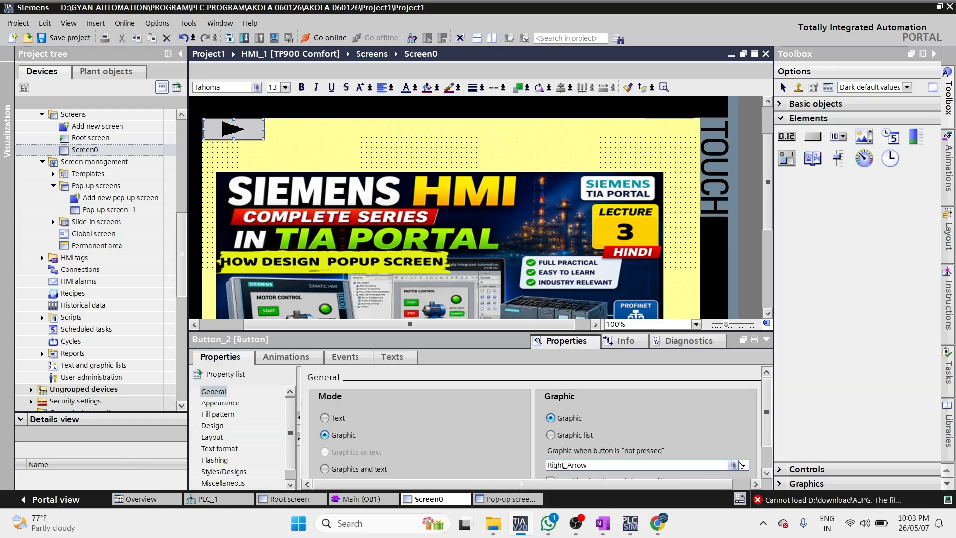
{"action": "left_click", "coordinate": [733, 465]}
{"action": "left_click", "coordinate": [605, 330]}
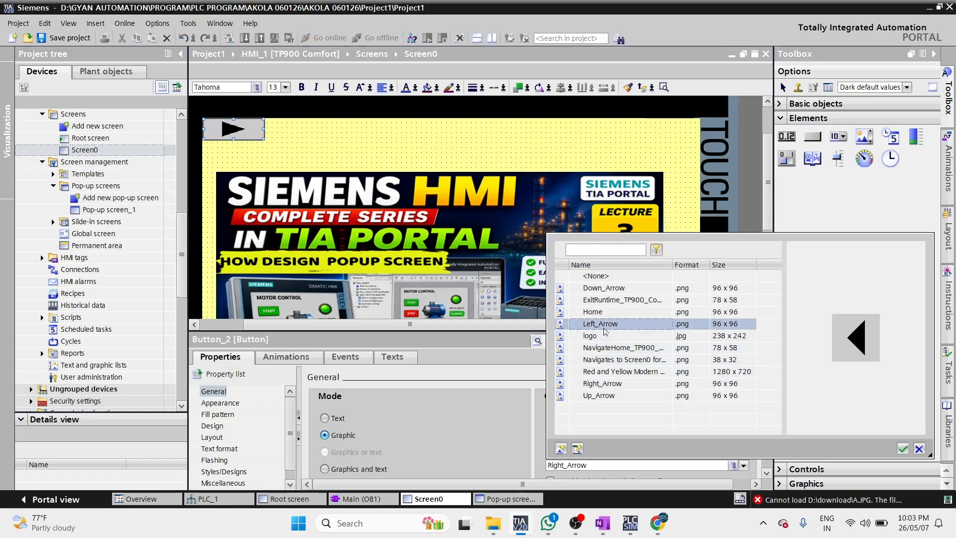
{"action": "left_click", "coordinate": [903, 448]}
{"action": "left_click", "coordinate": [345, 358]}
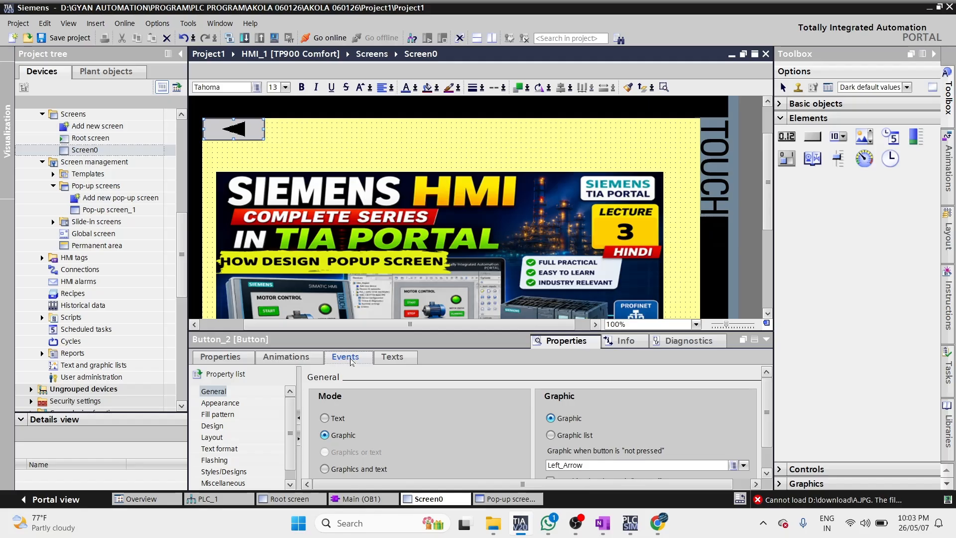
{"action": "left_click", "coordinate": [540, 417]}
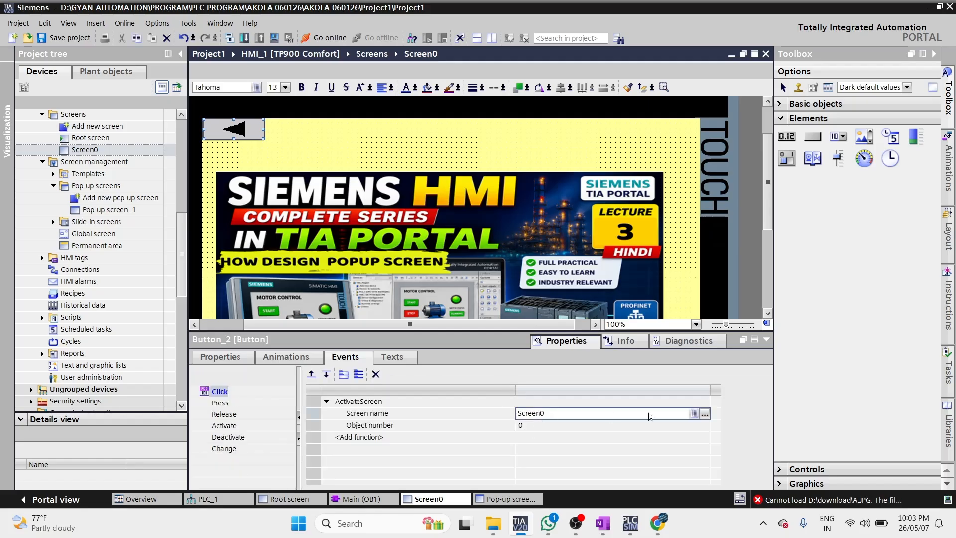
{"action": "left_click", "coordinate": [704, 418]}
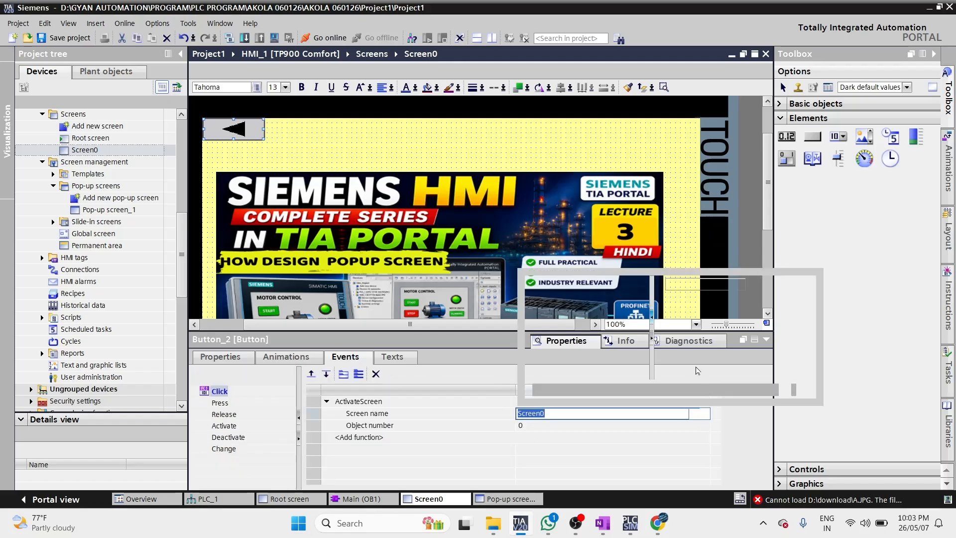
{"action": "left_click", "coordinate": [699, 324]}
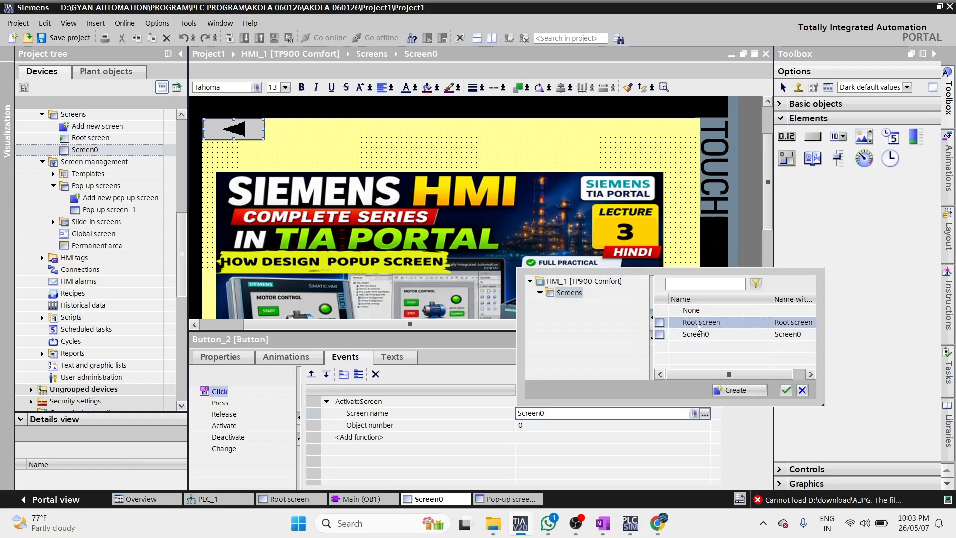
{"action": "left_click", "coordinate": [802, 389]}
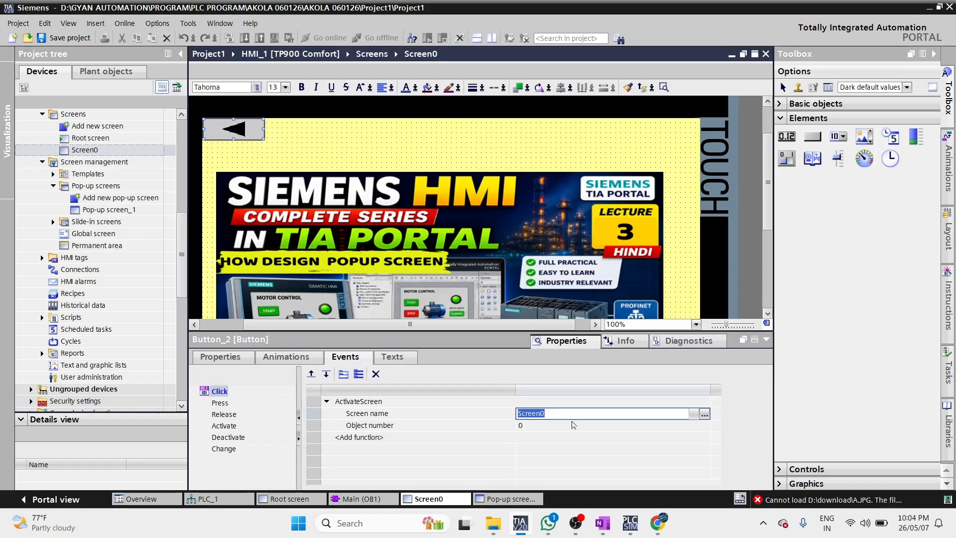
- Replace the Click event function of Screen0's left-arrow button with ActivatePreviousScreen
{"action": "left_click", "coordinate": [394, 407]}
{"action": "type", "text": "P"}
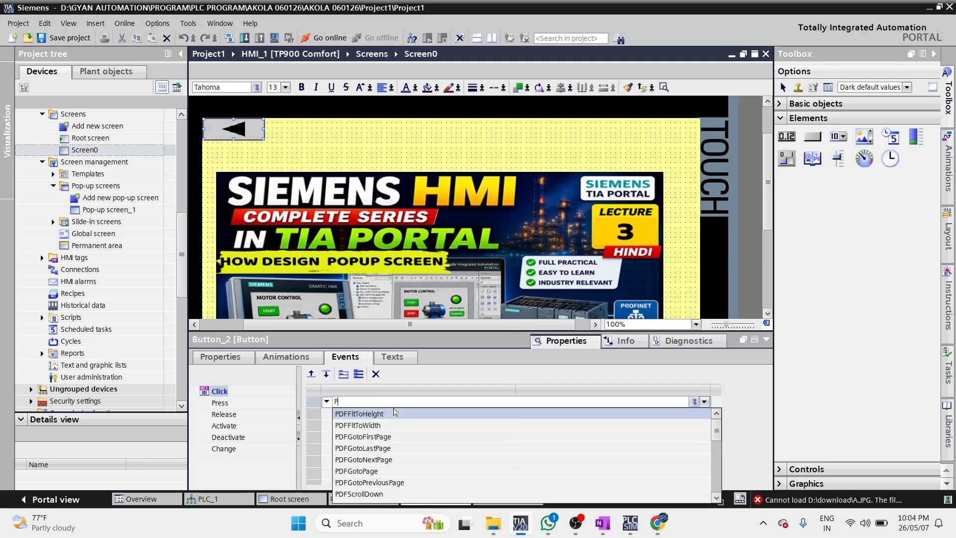
{"action": "key", "text": "BackSpace"}
{"action": "type", "text": "ACT"}
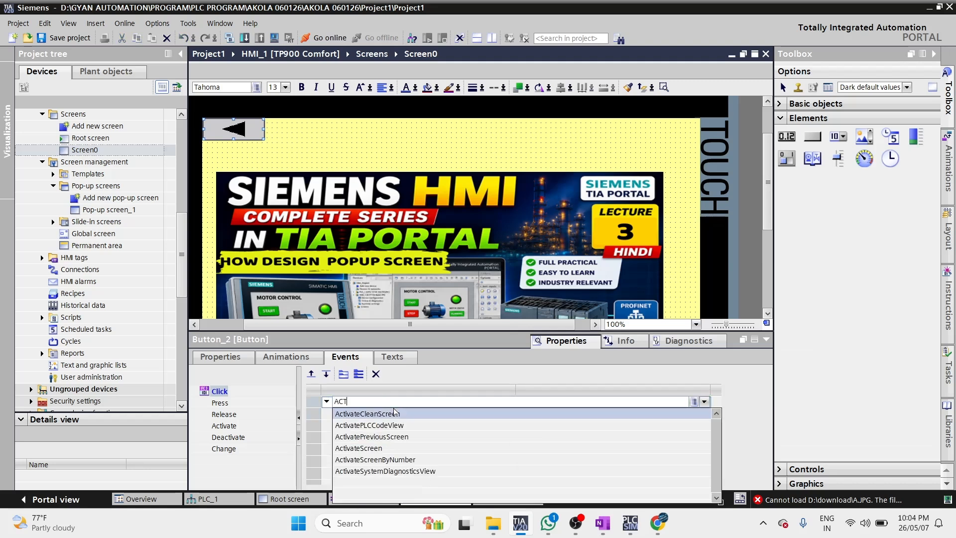
{"action": "left_click", "coordinate": [393, 436]}
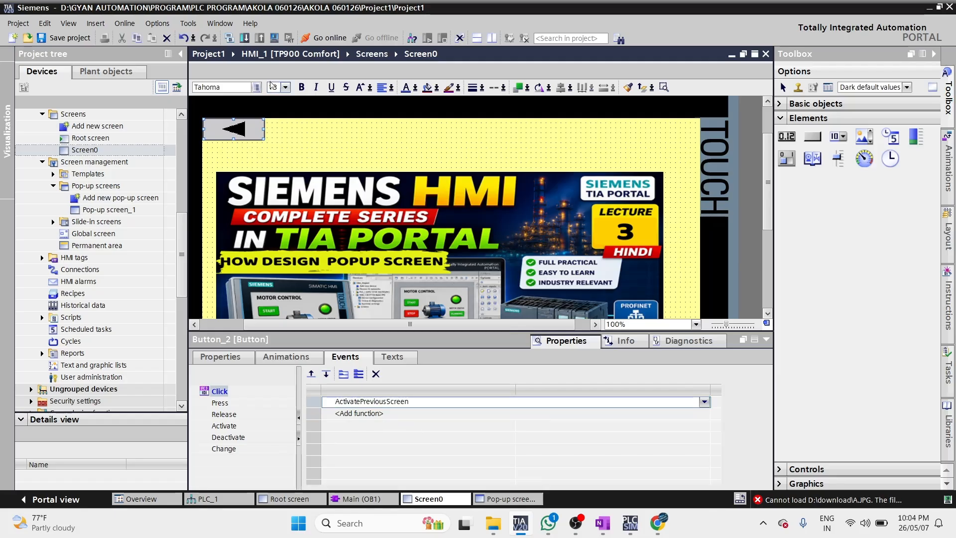
- Simulate the HMI, test navigating from the Root screen to Screen0 and back with the arrow buttons, and close the runtime
{"action": "left_click", "coordinate": [274, 40]}
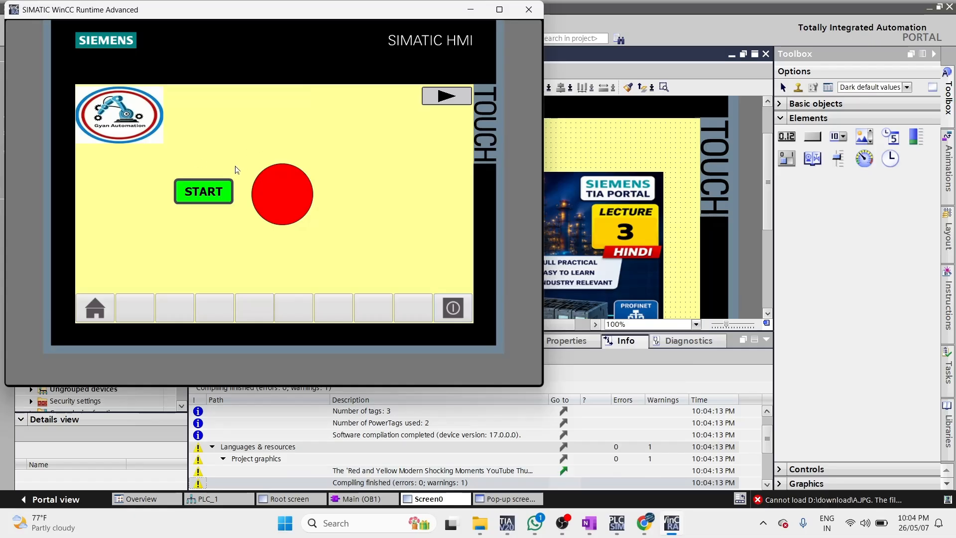
{"action": "left_click", "coordinate": [440, 98]}
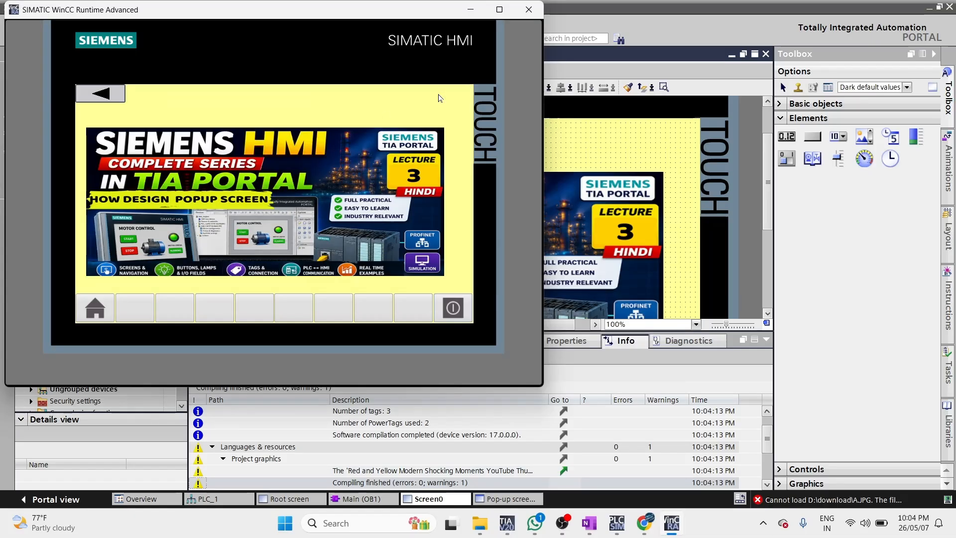
{"action": "left_click", "coordinate": [101, 98]}
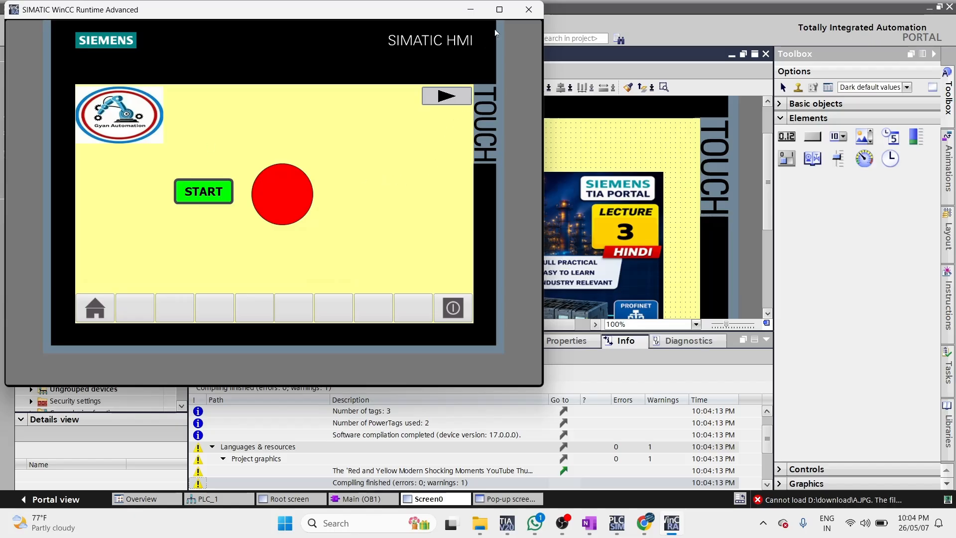
{"action": "left_click", "coordinate": [525, 16]}
- Look through the functions available for the Click event of Screen0's left-arrow button, filtering by "ACT" and browsing all system functions
{"action": "left_click", "coordinate": [568, 342]}
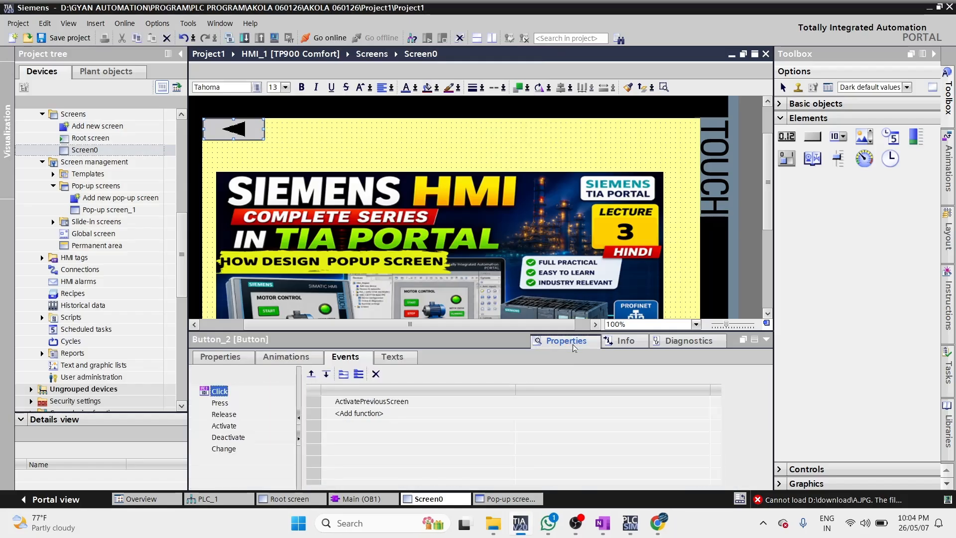
{"action": "left_click", "coordinate": [490, 402]}
{"action": "type", "text": "ACT"}
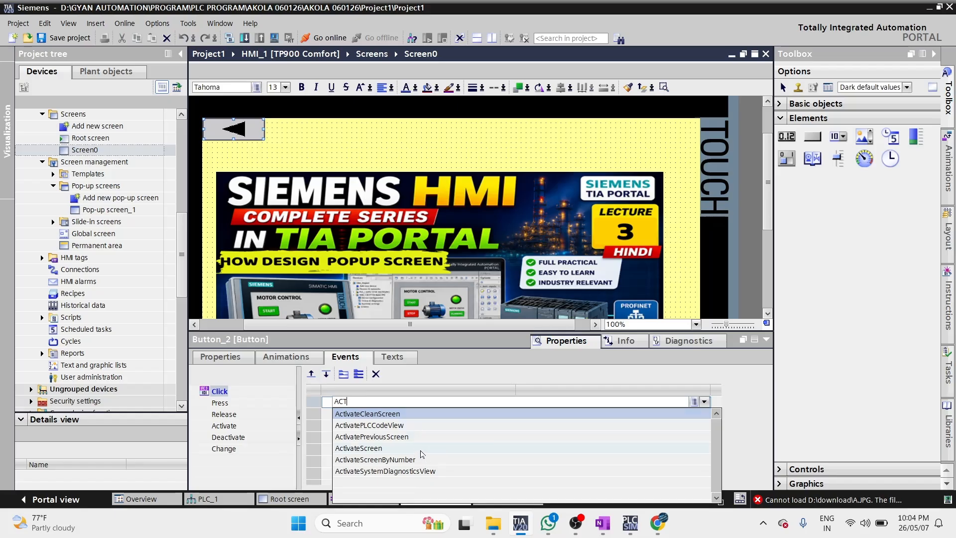
{"action": "left_click", "coordinate": [704, 401]}
{"action": "scroll", "coordinate": [366, 296], "scroll_direction": "down", "scroll_amount": 1}
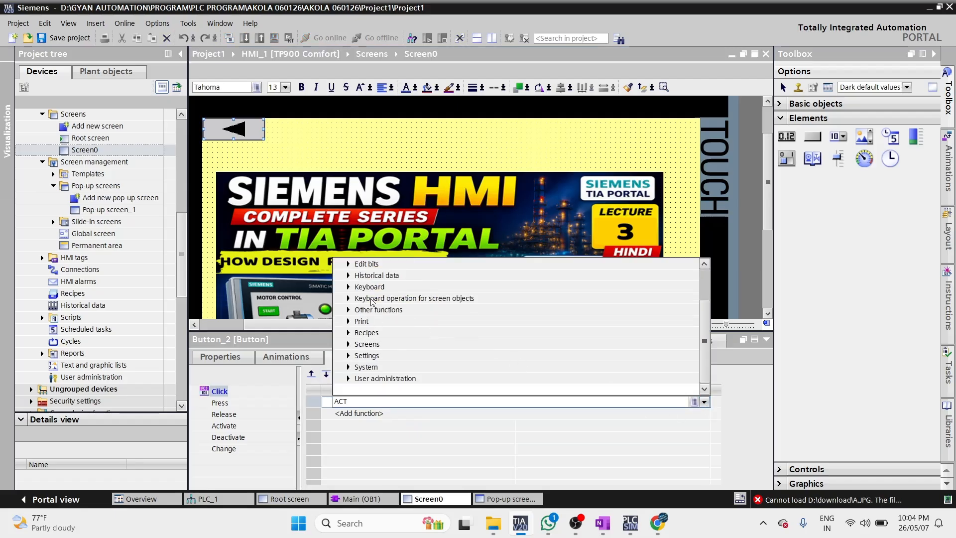
{"action": "scroll", "coordinate": [366, 296], "scroll_direction": "up", "scroll_amount": 1}
{"action": "left_click", "coordinate": [348, 275]}
{"action": "scroll", "coordinate": [401, 308], "scroll_direction": "down", "scroll_amount": 12}
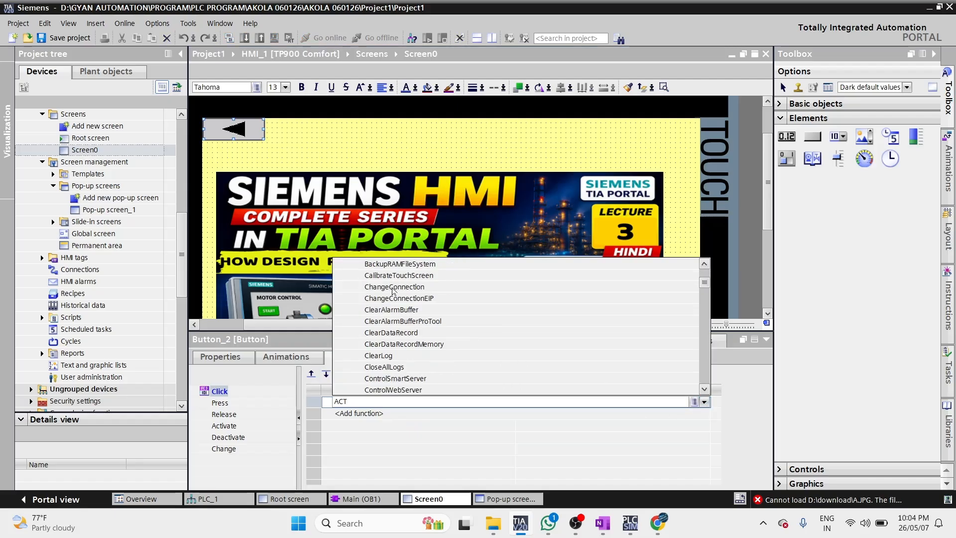
{"action": "scroll", "coordinate": [400, 307], "scroll_direction": "down", "scroll_amount": 20}
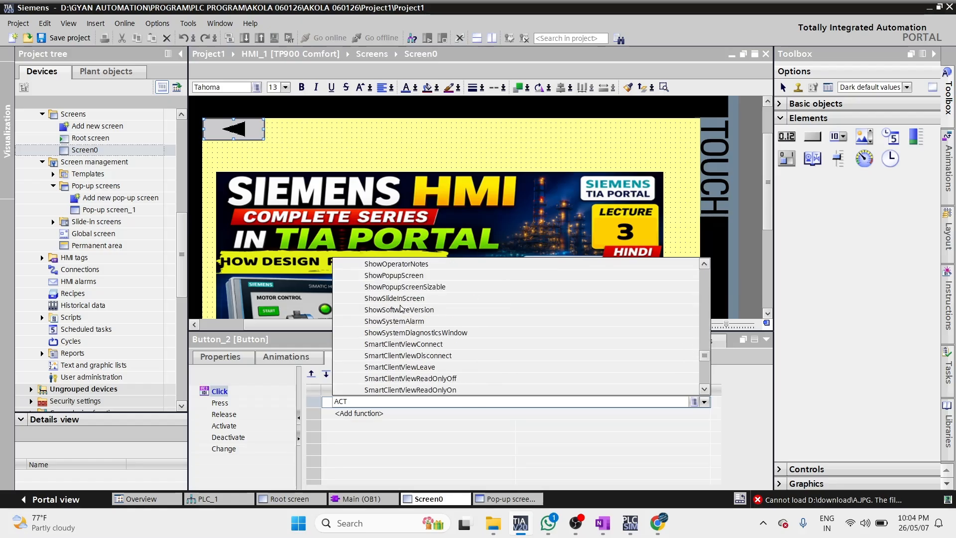
{"action": "scroll", "coordinate": [403, 311], "scroll_direction": "up", "scroll_amount": 5}
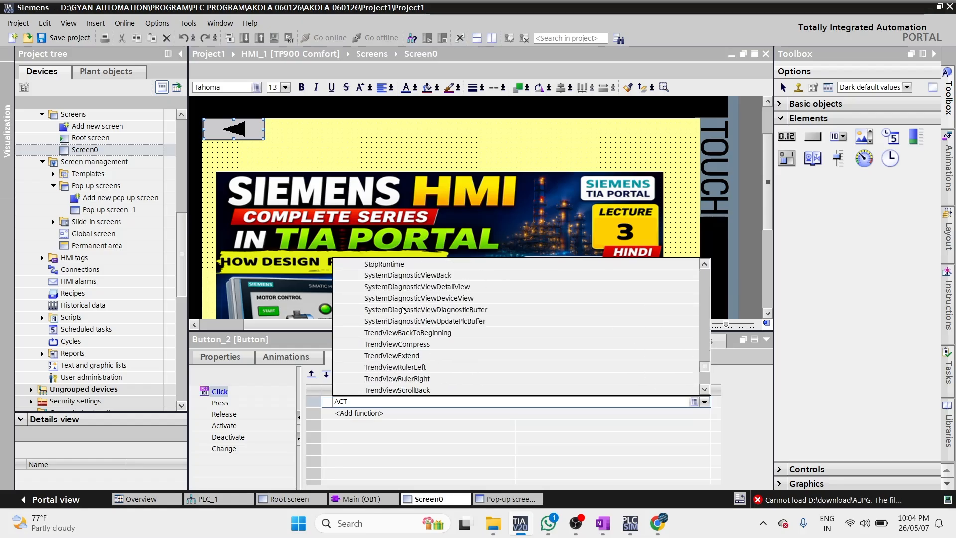
{"action": "scroll", "coordinate": [403, 310], "scroll_direction": "up", "scroll_amount": 20}
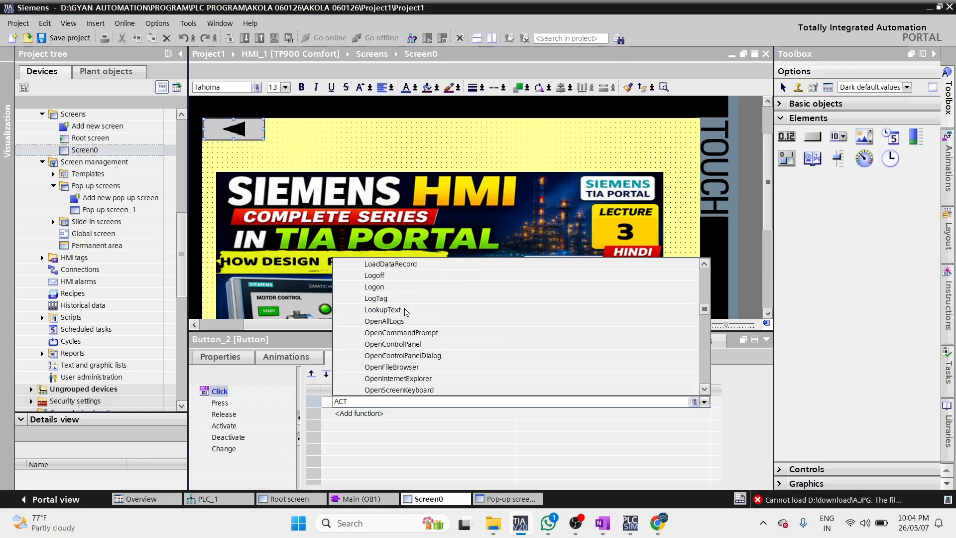
{"action": "scroll", "coordinate": [404, 311], "scroll_direction": "up", "scroll_amount": 20}
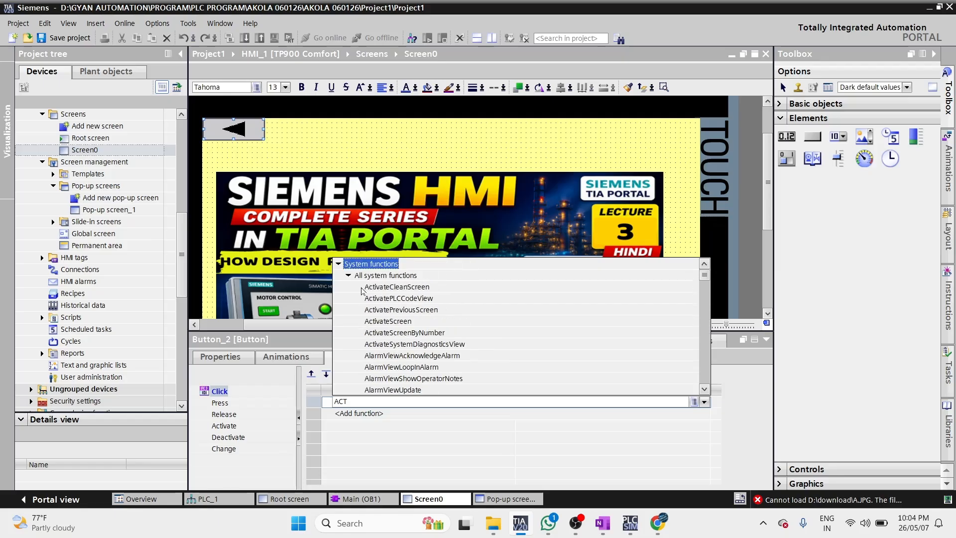
- Review the system function categories from Alarms to User administration, then leave the function selection without choosing one and deselect the button
{"action": "left_click", "coordinate": [348, 276]}
{"action": "scroll", "coordinate": [358, 298], "scroll_direction": "down", "scroll_amount": 2}
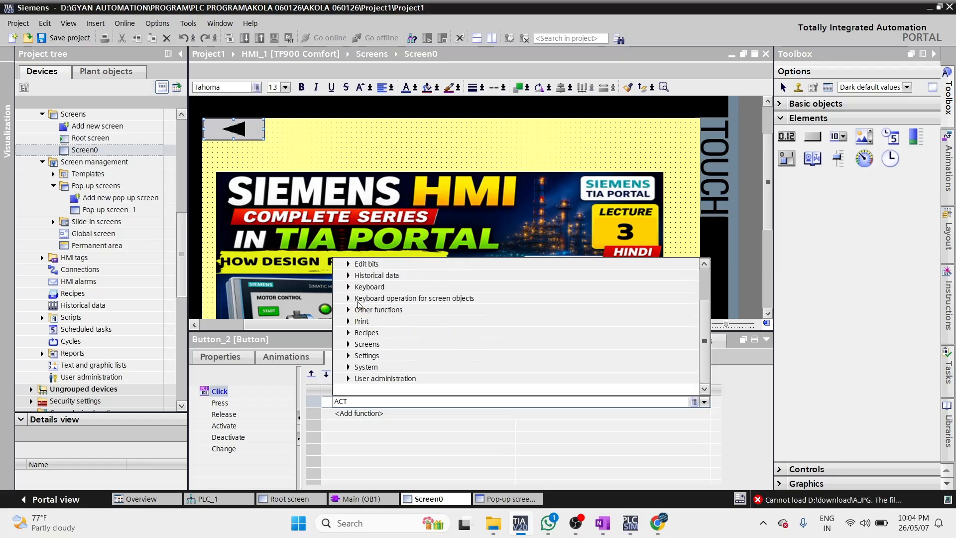
{"action": "scroll", "coordinate": [358, 302], "scroll_direction": "up", "scroll_amount": 2}
{"action": "left_click", "coordinate": [363, 287]}
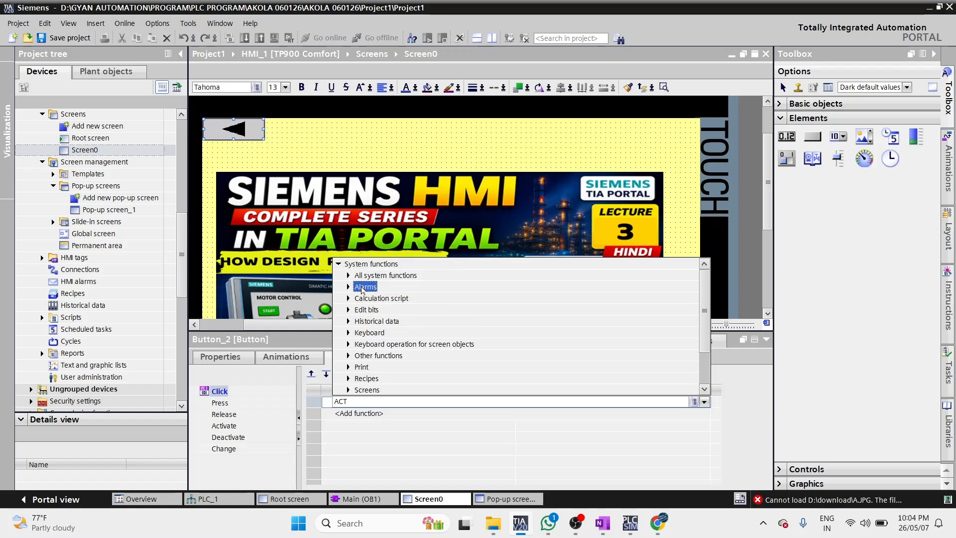
{"action": "left_click", "coordinate": [369, 301]}
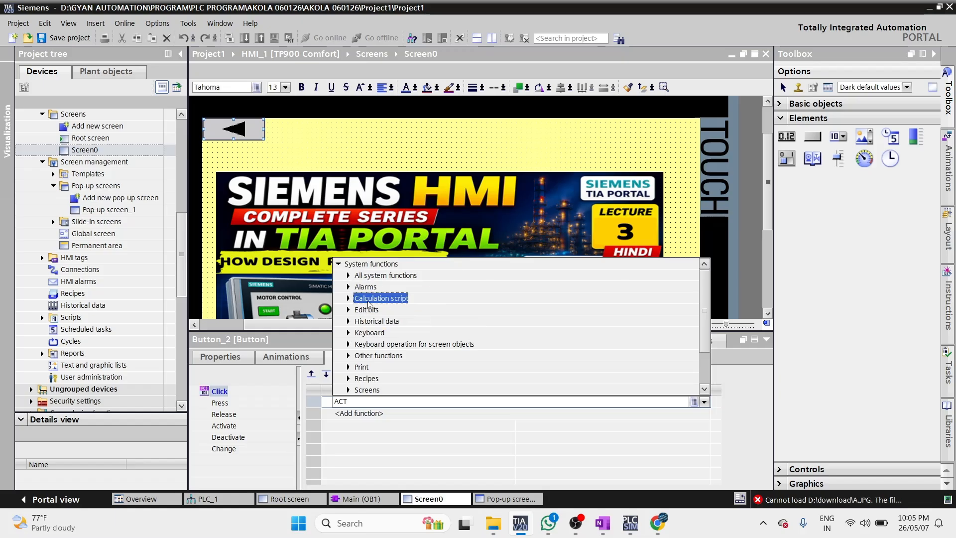
{"action": "left_click", "coordinate": [364, 311]}
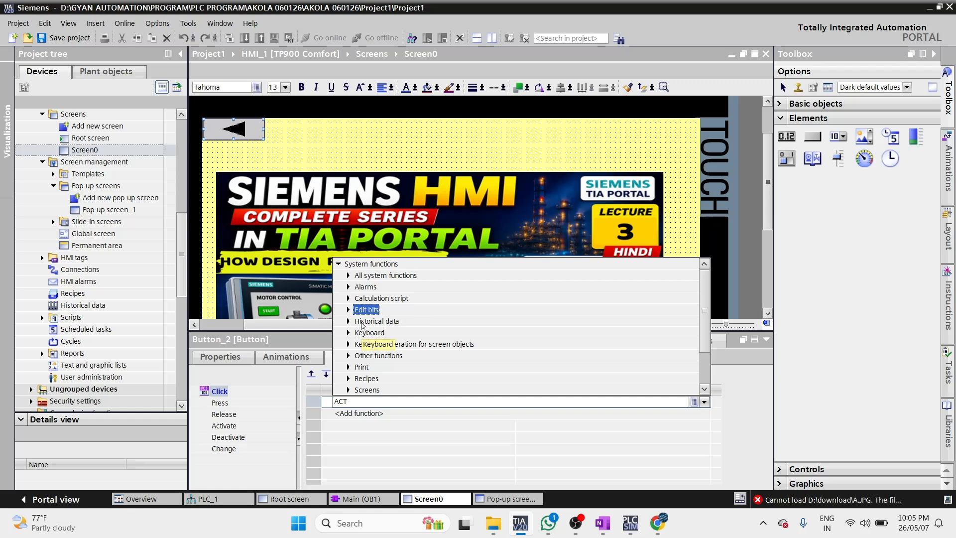
{"action": "left_click", "coordinate": [370, 333]}
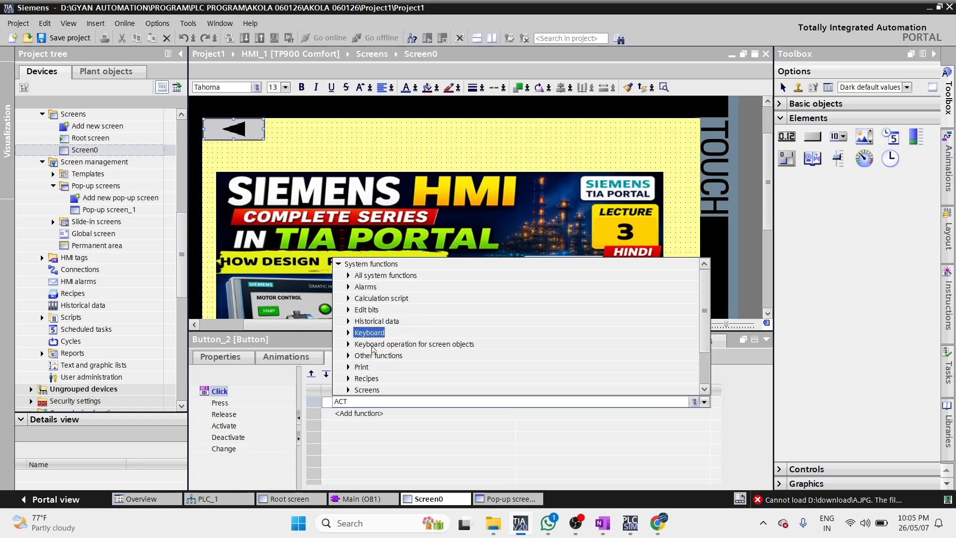
{"action": "left_click", "coordinate": [372, 344]}
{"action": "scroll", "coordinate": [373, 348], "scroll_direction": "down", "scroll_amount": 2}
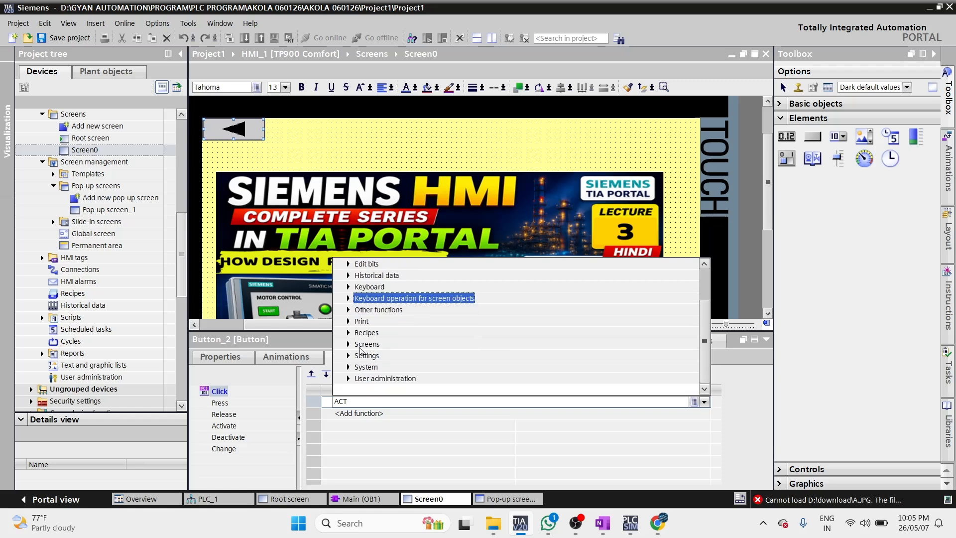
{"action": "left_click", "coordinate": [403, 423]}
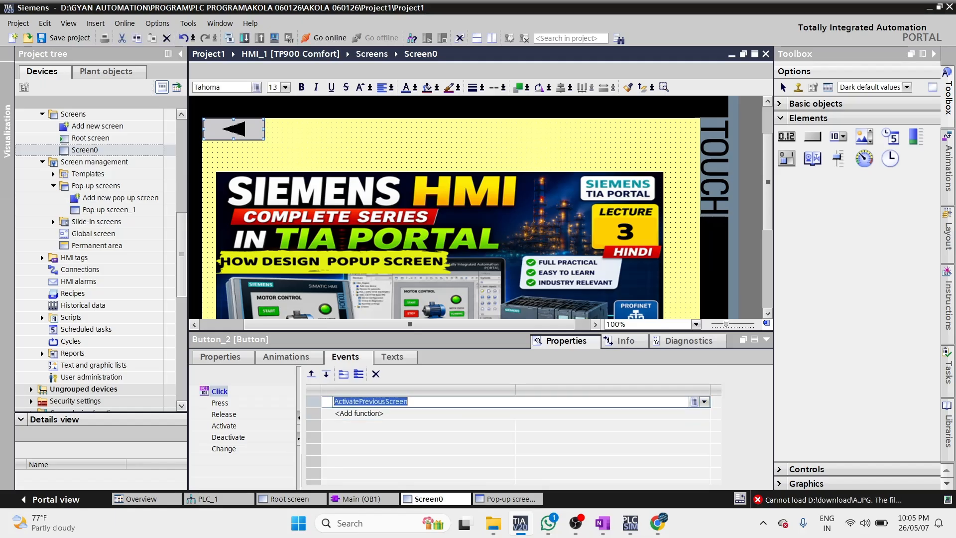
{"action": "left_click", "coordinate": [363, 157]}
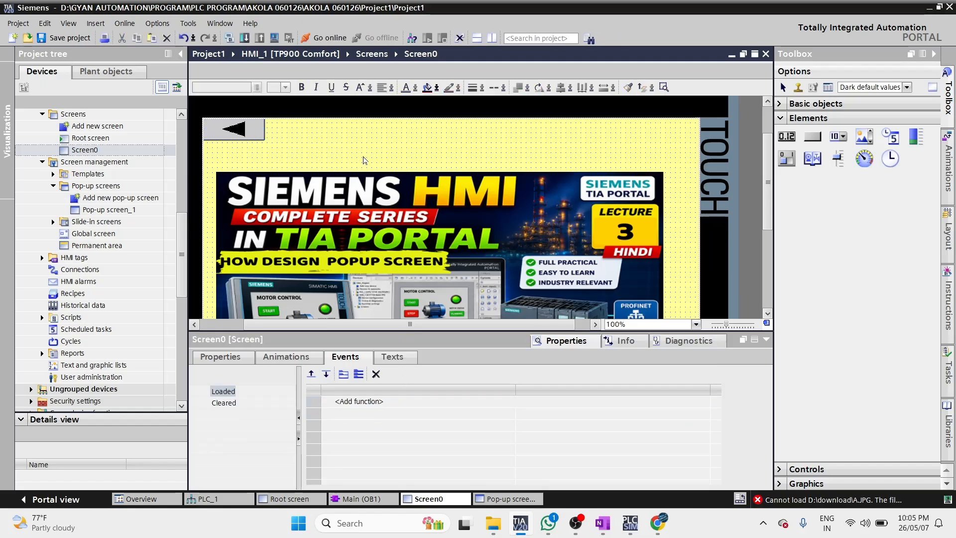